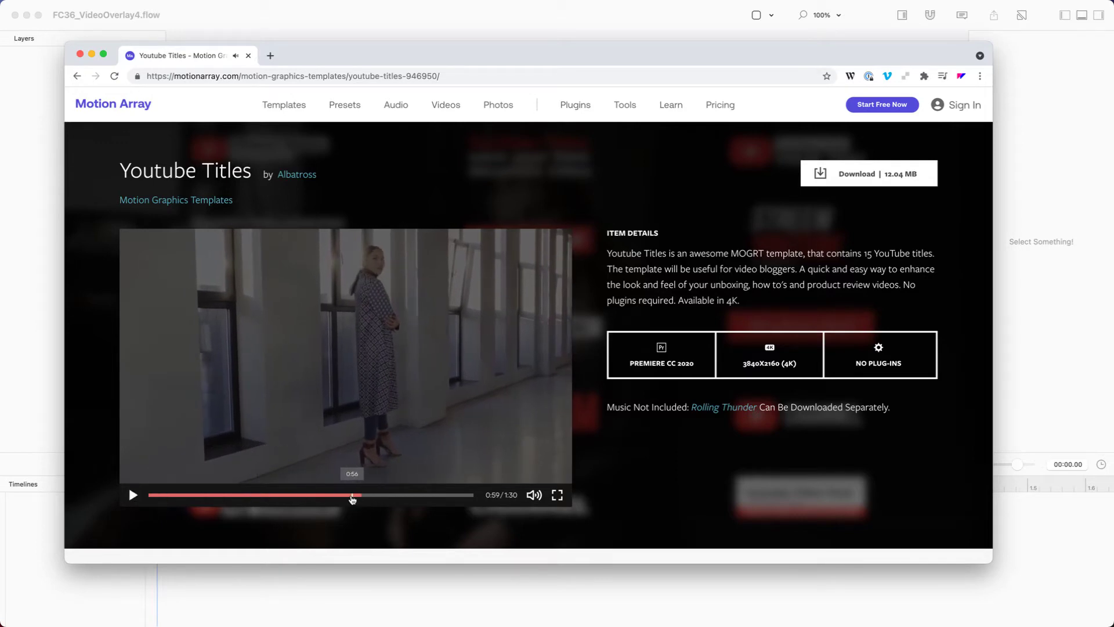
Examine the YouTube subscribe title animation in the Youtube Titles preview video between about 0:54 and 1:00, and close the browser window
{"action": "left_click", "coordinate": [350, 496]}
{"action": "left_click", "coordinate": [342, 496]}
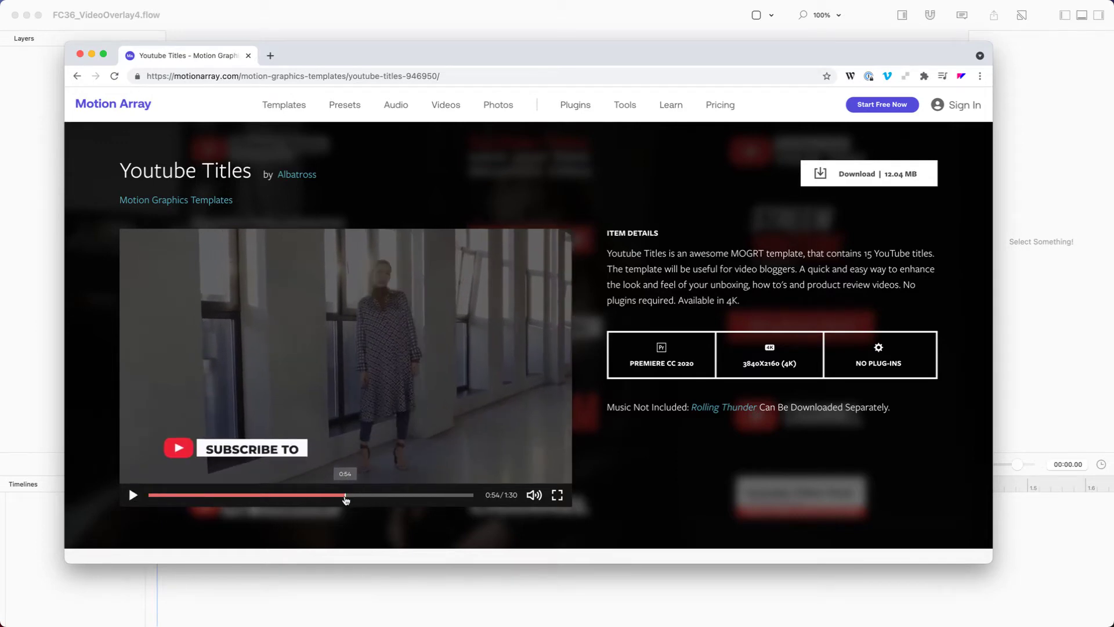
{"action": "left_click_drag", "start_coordinate": [341, 499], "coordinate": [347, 499]}
{"action": "left_click", "coordinate": [350, 496]}
{"action": "left_click", "coordinate": [351, 496]}
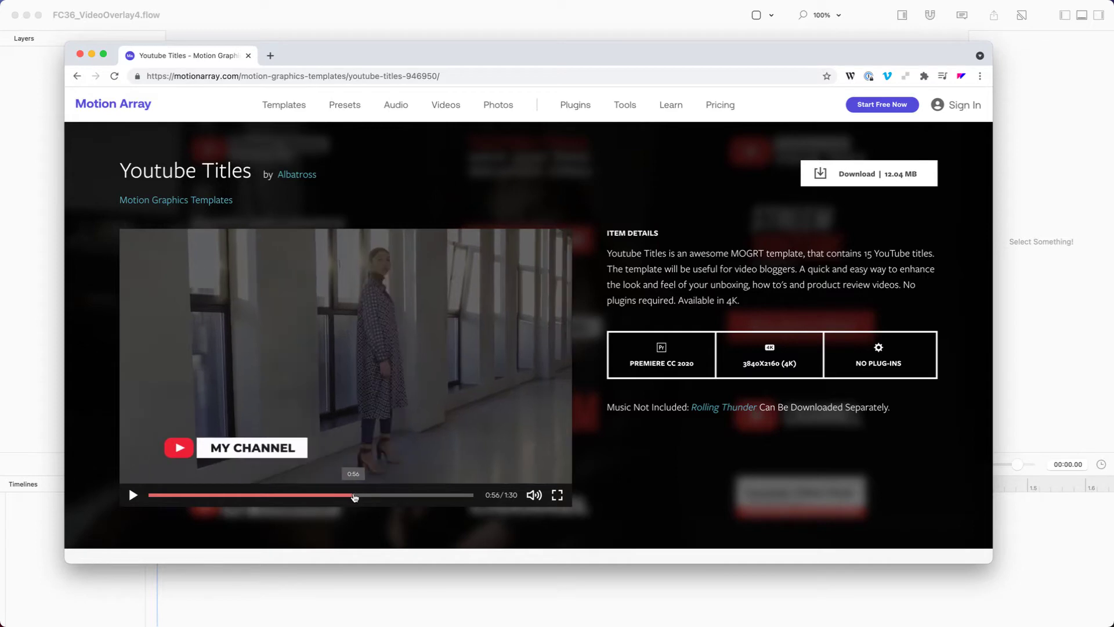
{"action": "left_click", "coordinate": [362, 496]}
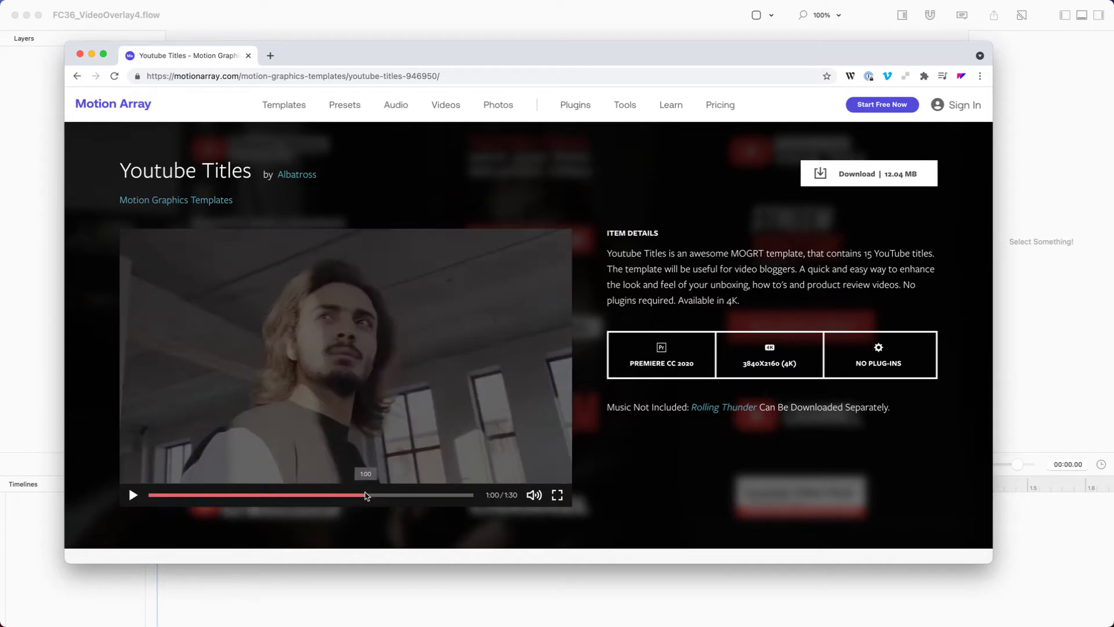
{"action": "left_click", "coordinate": [353, 496]}
{"action": "left_click", "coordinate": [354, 496]}
{"action": "left_click", "coordinate": [355, 496]}
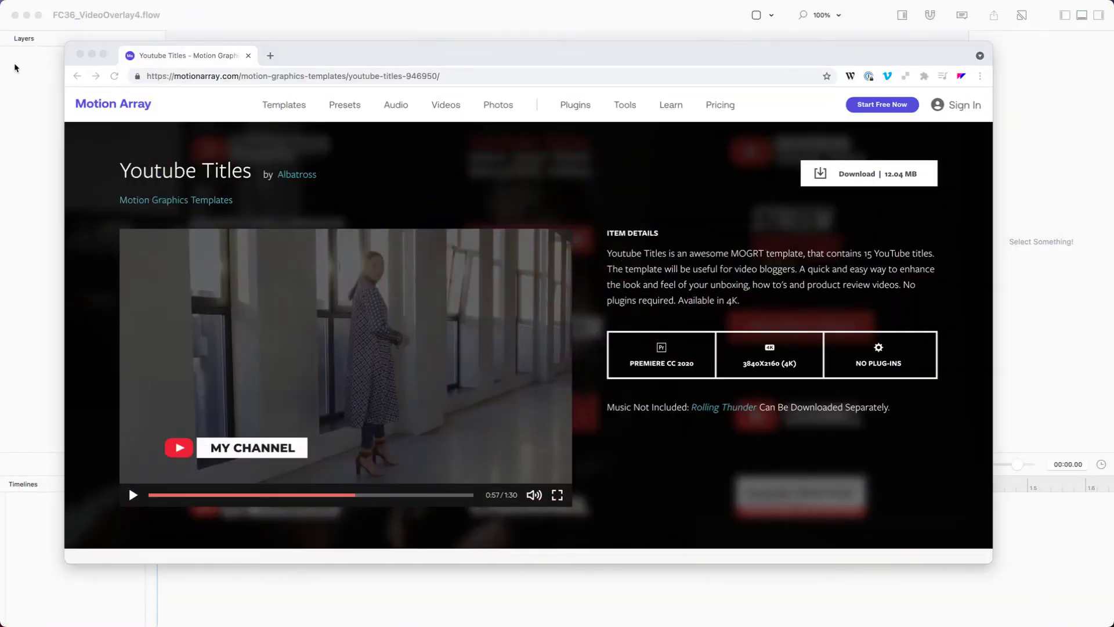
{"action": "left_click", "coordinate": [80, 54]}
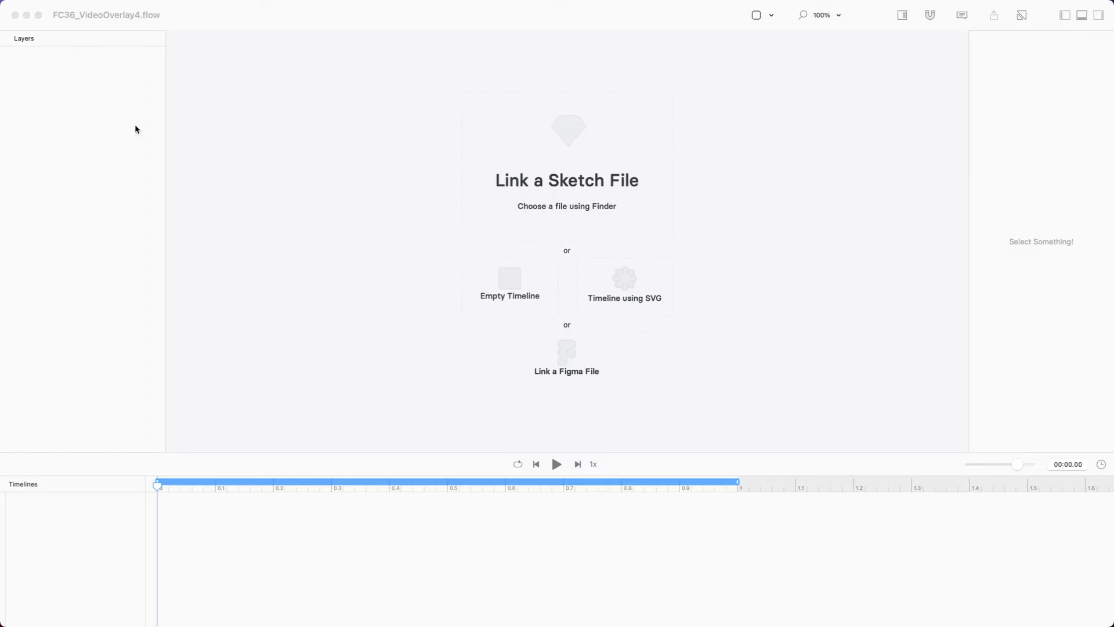
Create an empty timeline and set its scene size to 600 × 100
{"action": "left_click", "coordinate": [511, 277]}
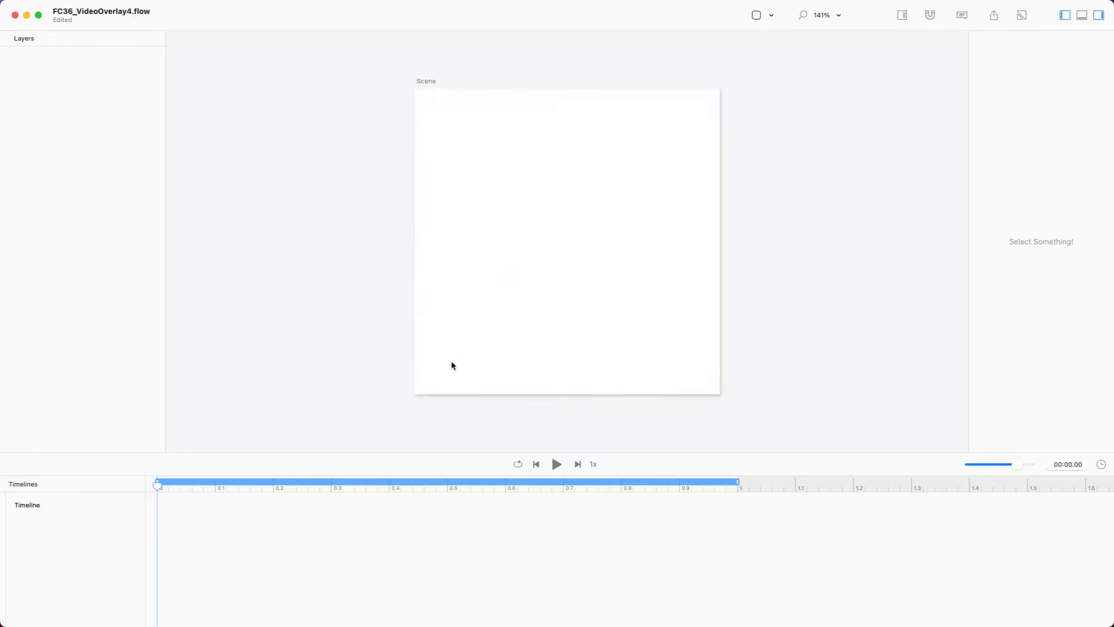
{"action": "left_click", "coordinate": [426, 82]}
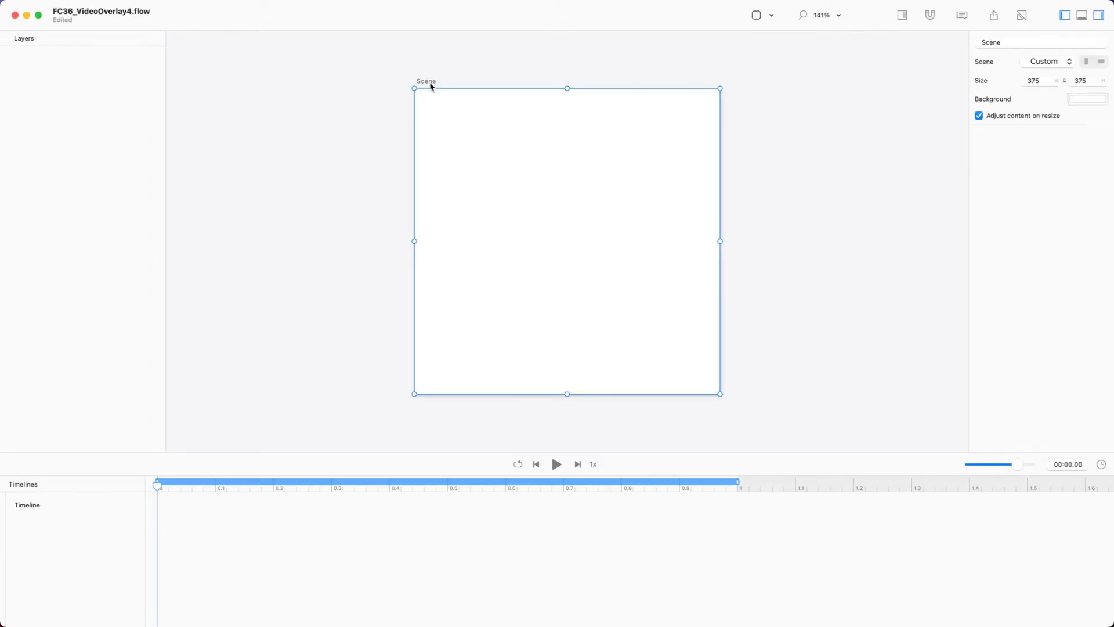
{"action": "left_click", "coordinate": [1037, 81]}
{"action": "type", "text": "600"}
{"action": "key", "text": "Return"}
{"action": "key", "text": "Tab"}
{"action": "type", "text": "100"}
{"action": "key", "text": "Return"}
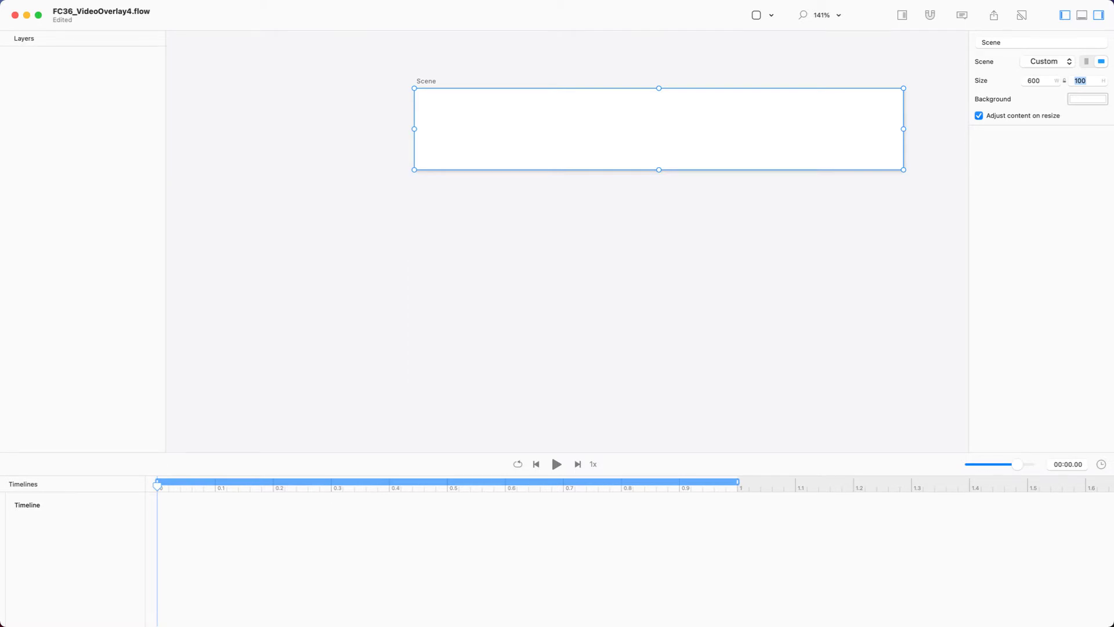
{"action": "key", "text": "super+1"}
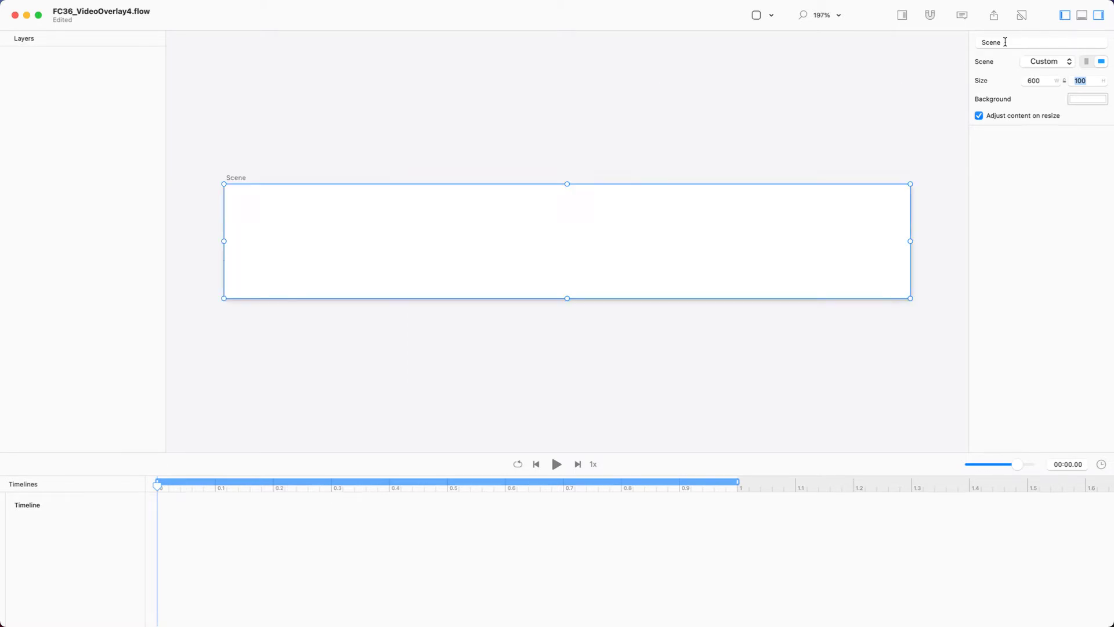
{"action": "left_click", "coordinate": [220, 209]}
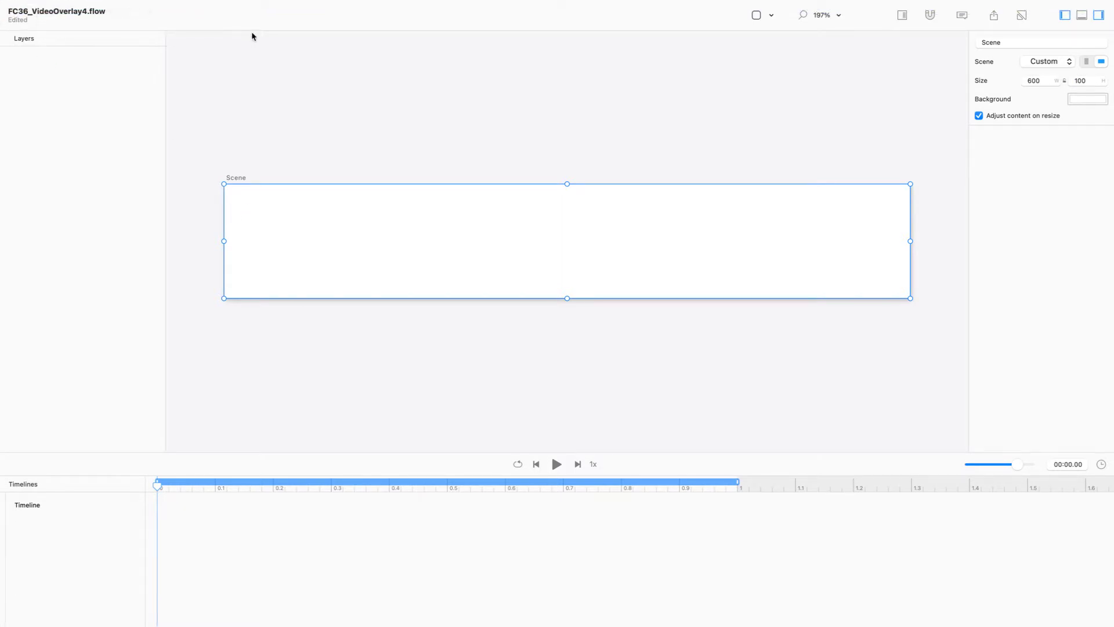
{"action": "key", "text": "XF86AudioLowerVolume"}
{"action": "key", "text": "super+Tab"}
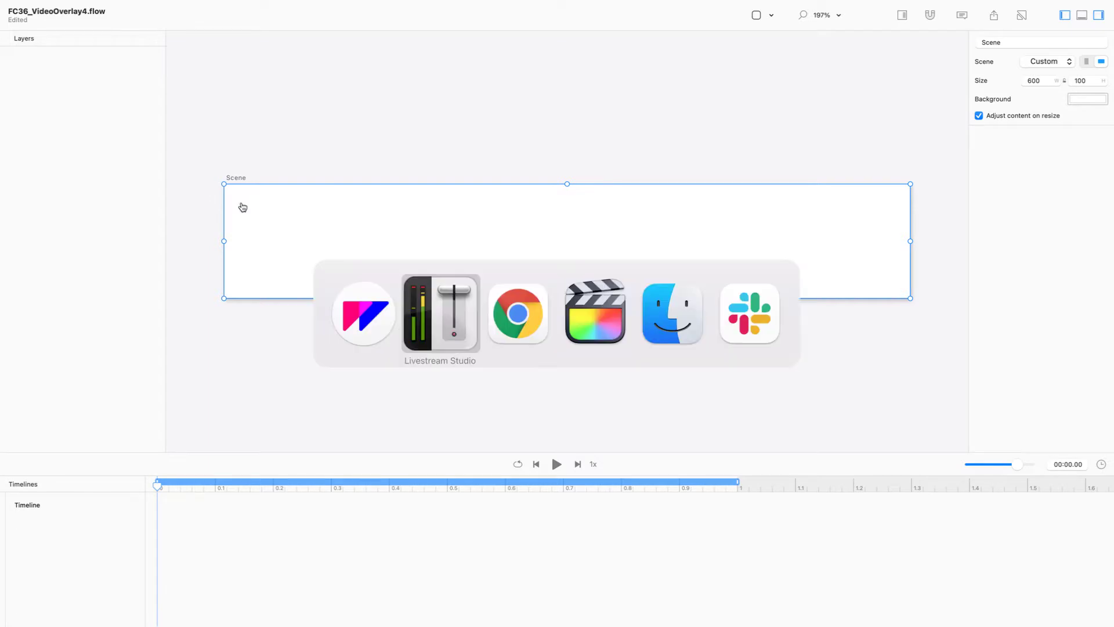
{"action": "key", "text": "super+Tab"}
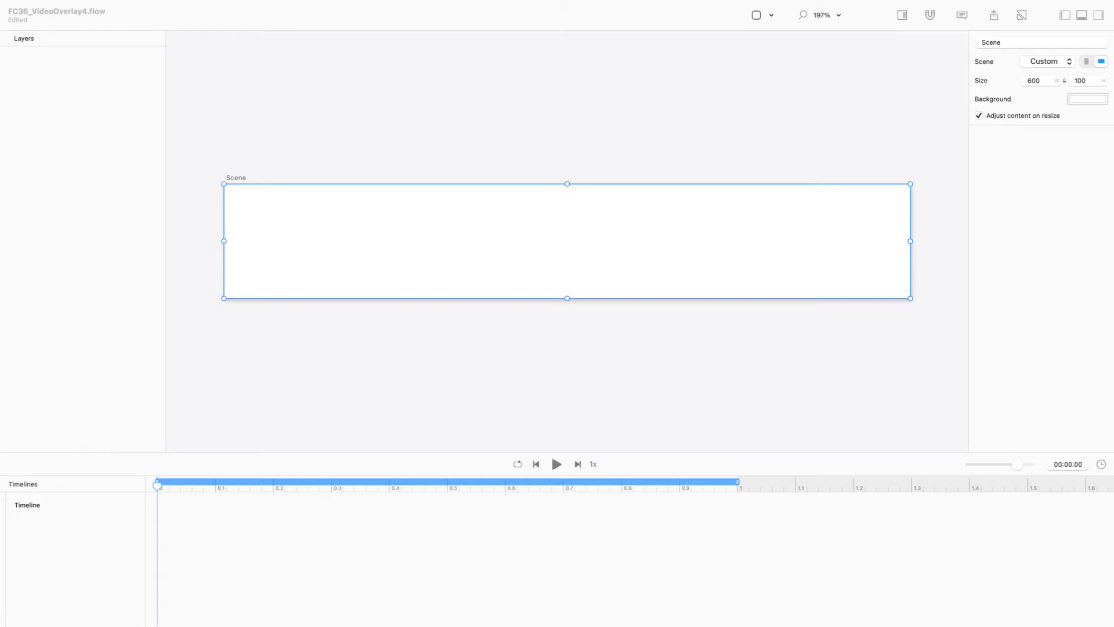
{"action": "left_click_drag", "start_coordinate": [1113, 336], "coordinate": [496, 240]}
{"action": "left_click", "coordinate": [487, 81]}
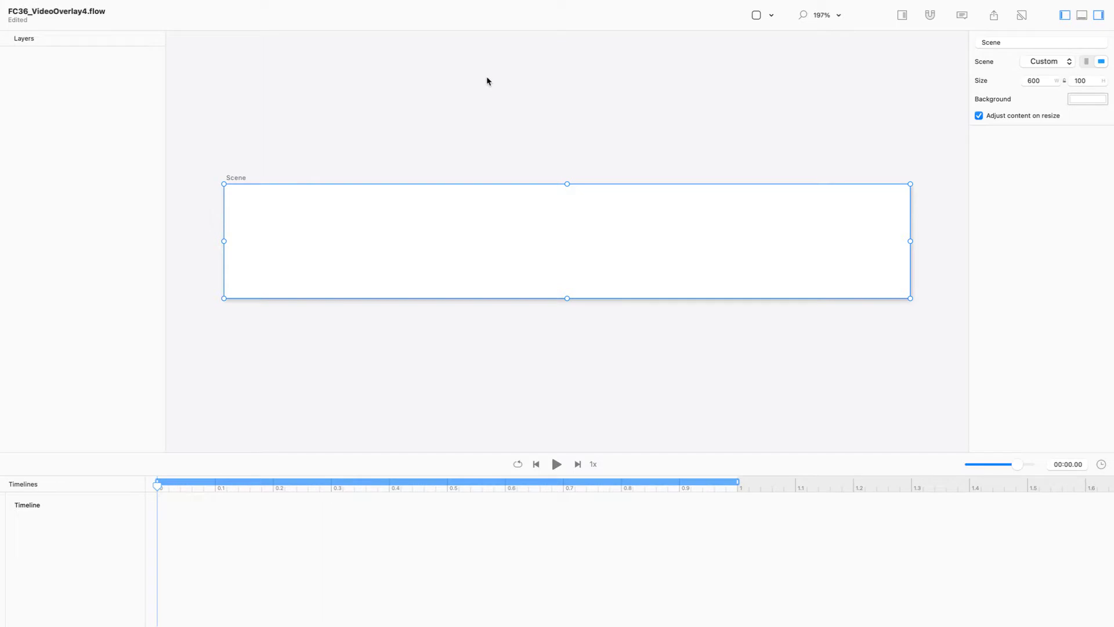
Import the YouTube-Emblem image from the Desktop and scale it down proportionally to about 1513 × 851
{"action": "key", "text": "i"}
{"action": "left_click", "coordinate": [514, 162]}
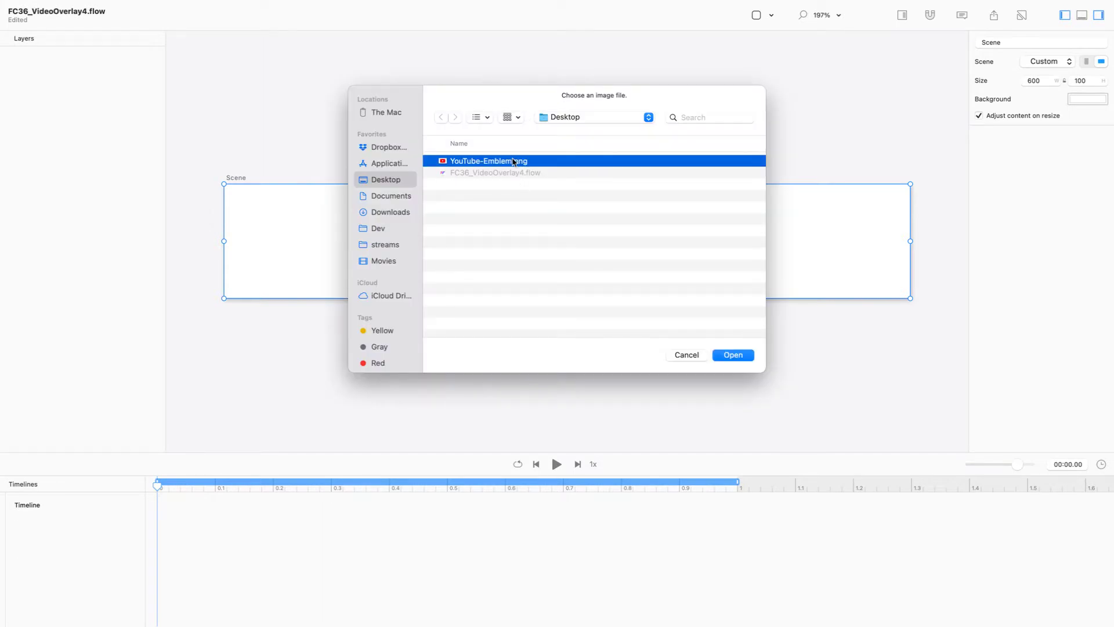
{"action": "key", "text": "Return"}
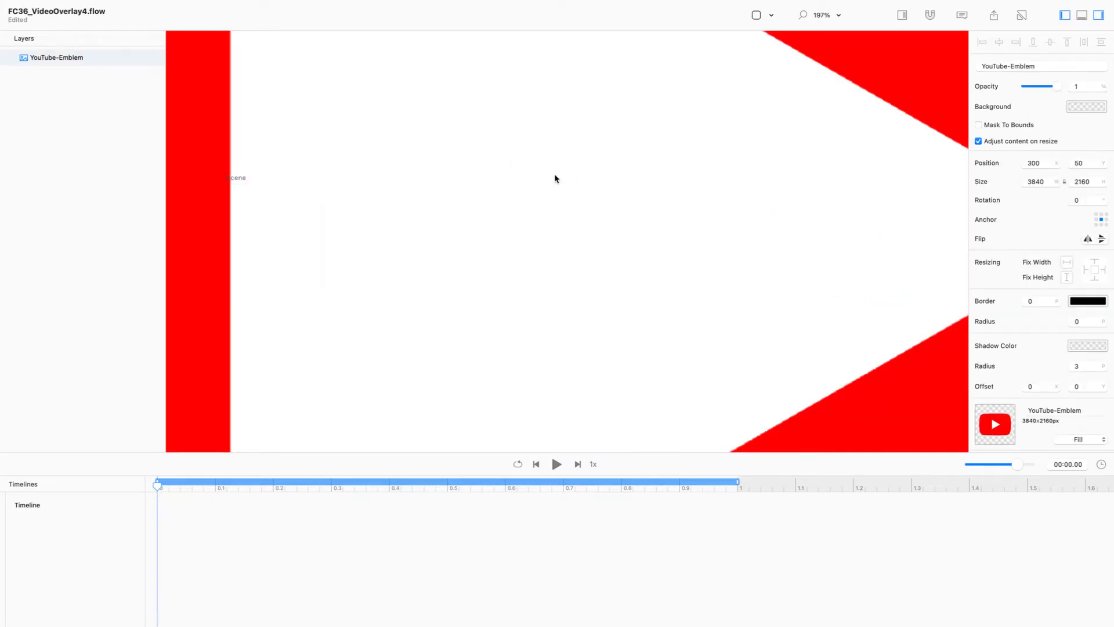
{"action": "key", "text": "super+minus"}
{"action": "key", "text": "super+minus"}
{"action": "key", "text": "super+minus"}
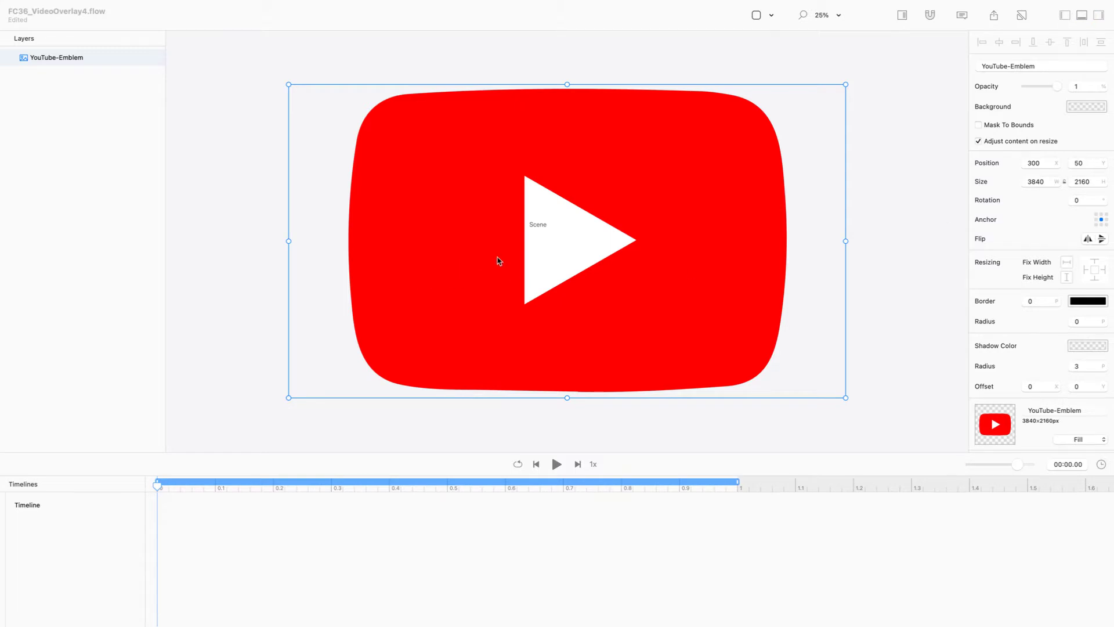
{"action": "left_click", "coordinate": [502, 246]}
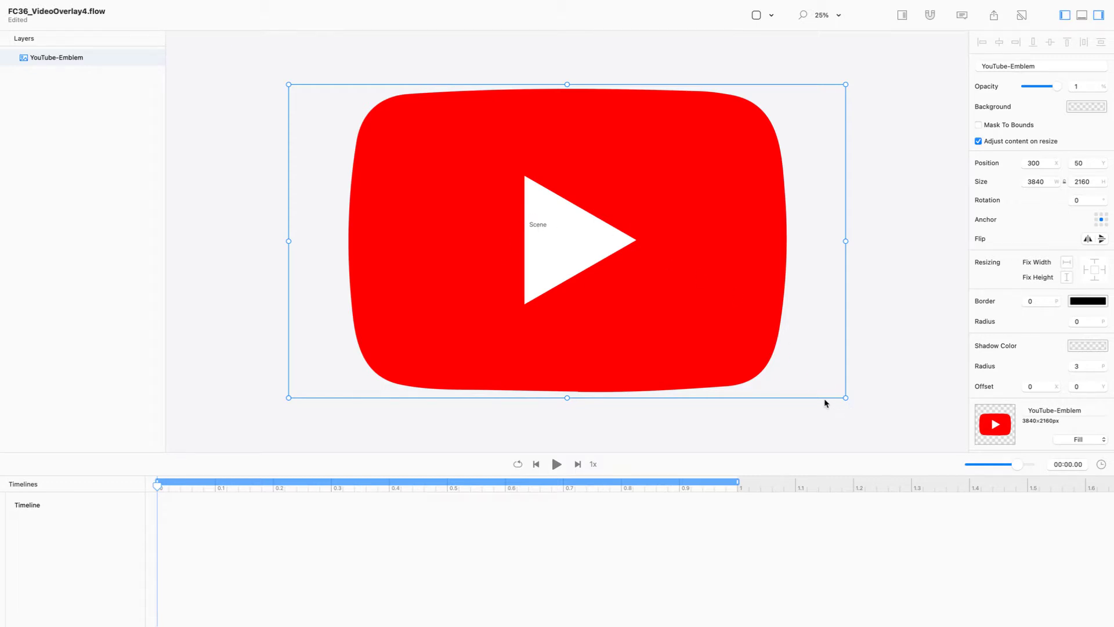
{"action": "left_click_drag", "start_coordinate": [840, 393], "coordinate": [683, 295]}
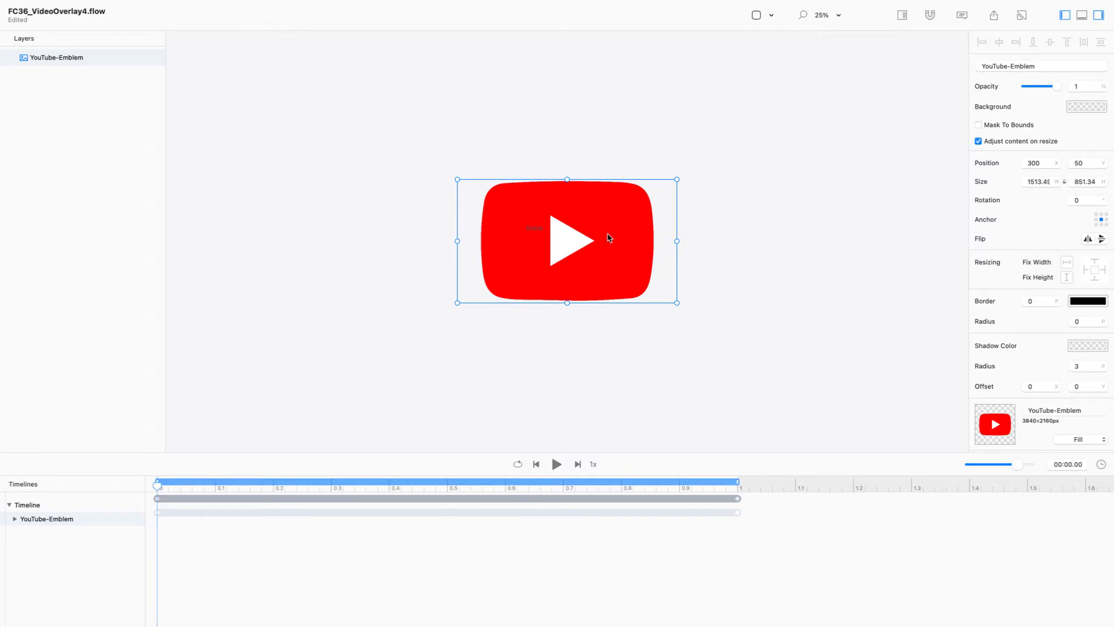
Delete the YouTube-Emblem image from the scene
{"action": "key", "text": "Delete"}
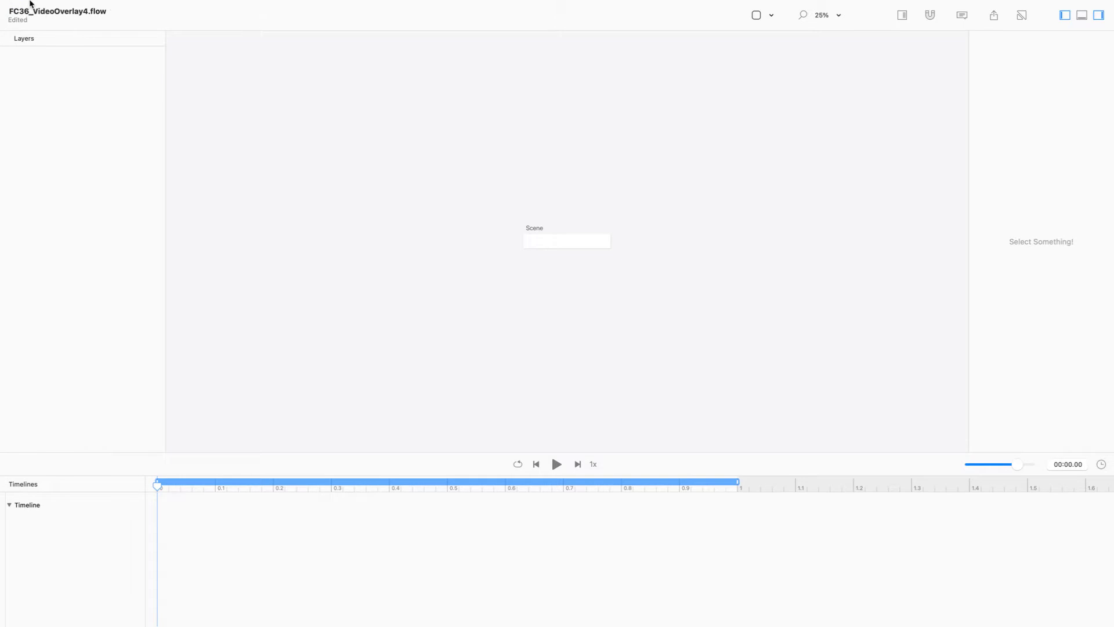
{"action": "left_click", "coordinate": [39, 29]}
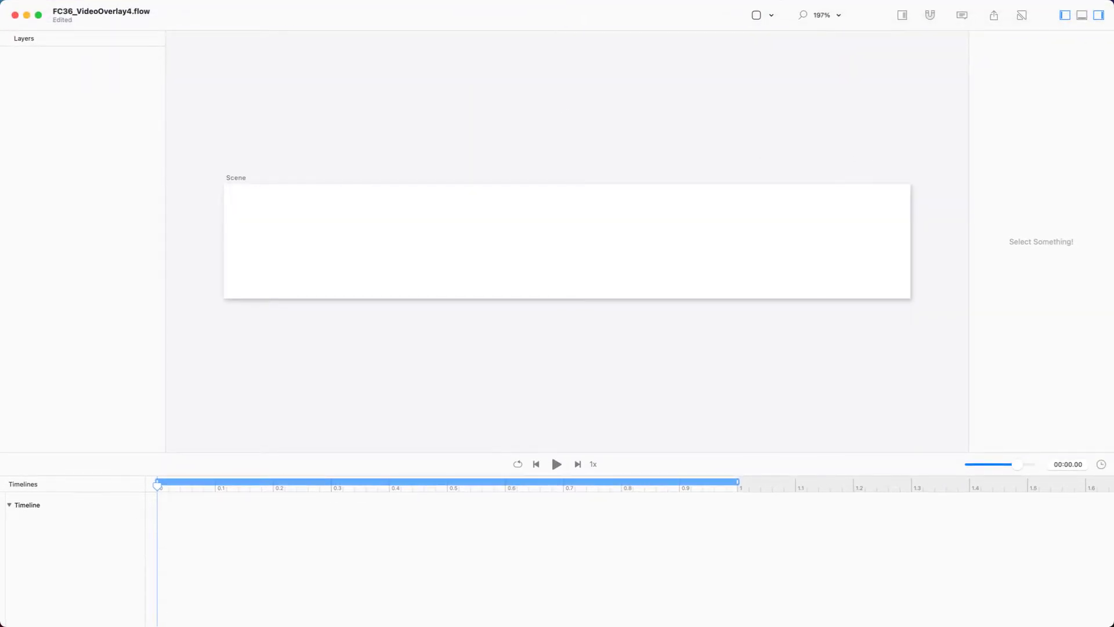
{"action": "key", "text": "super+n"}
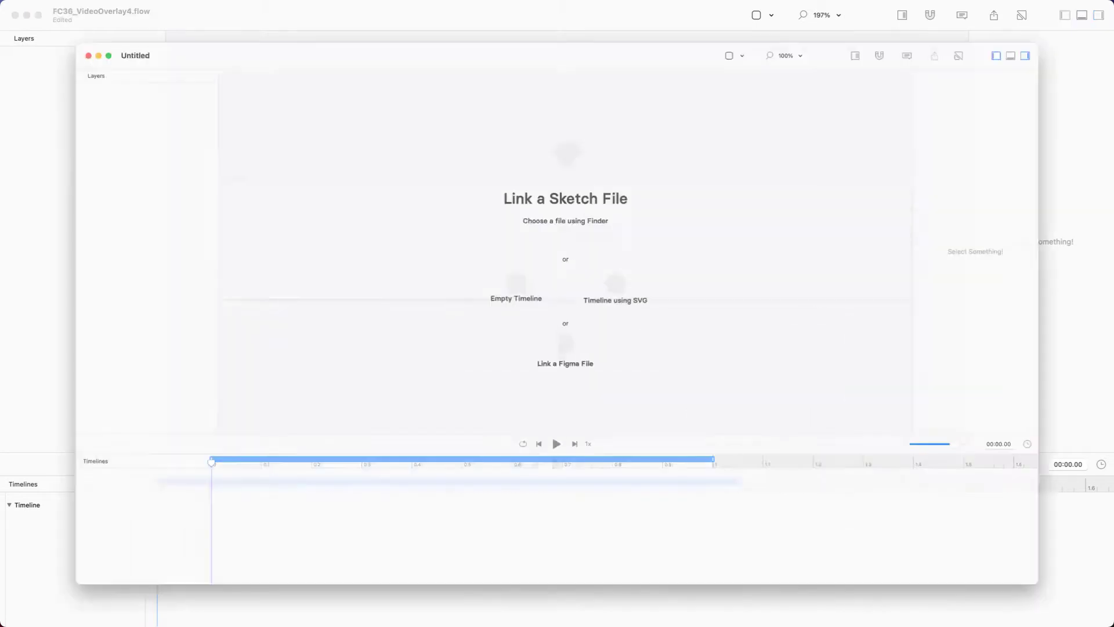
{"action": "key", "text": "super+w"}
Switch to Chrome, search for "youtube logo svg" and open the Worldvectorlogo result among the vector images
{"action": "key", "text": "super+Tab"}
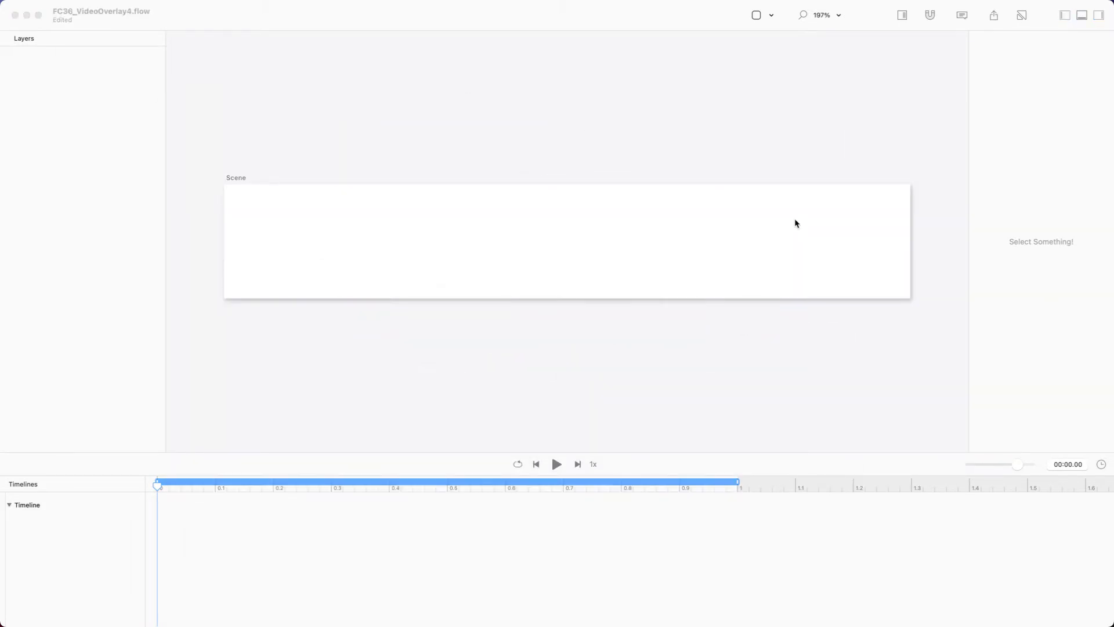
{"action": "left_click_drag", "start_coordinate": [1113, 145], "coordinate": [544, 27]}
{"action": "type", "text": "you"}
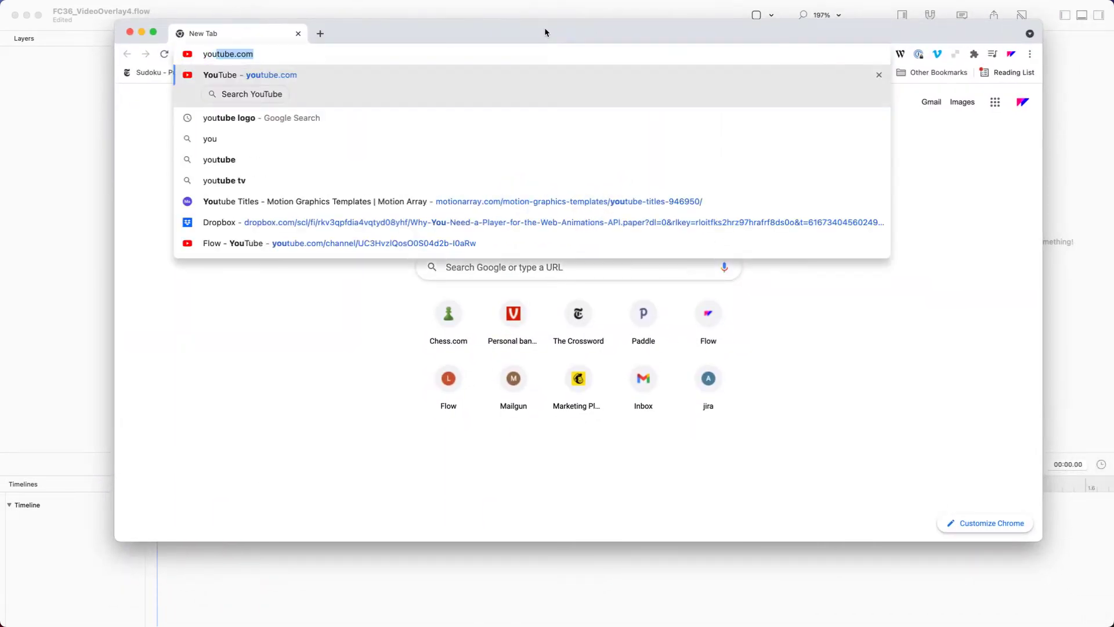
{"action": "type", "text": "tube logo svg"}
{"action": "key", "text": "Return"}
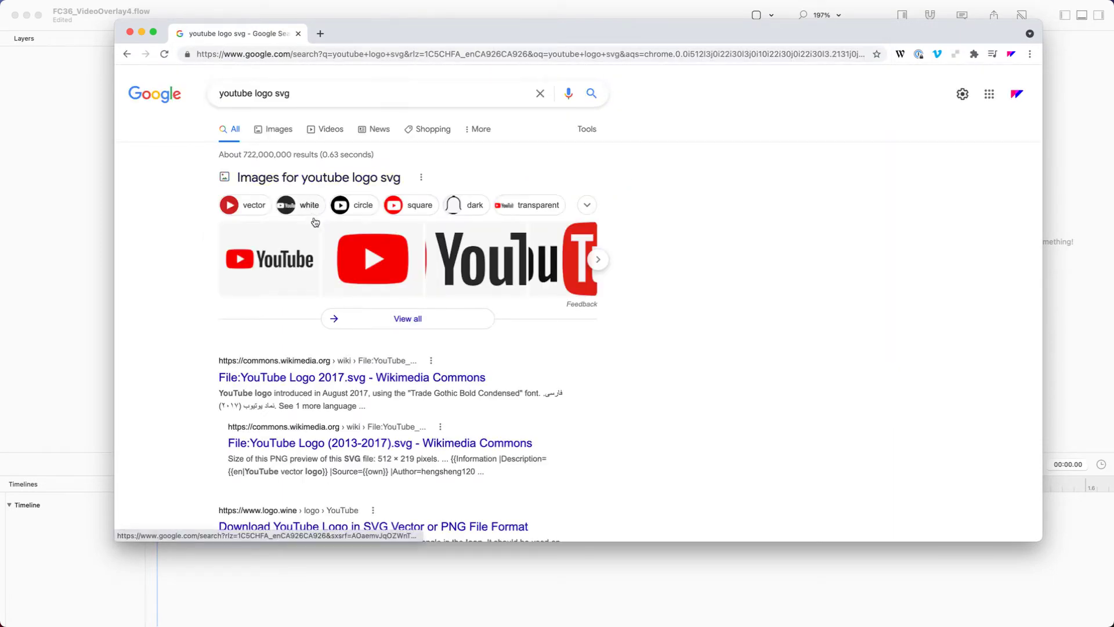
{"action": "left_click", "coordinate": [240, 208]}
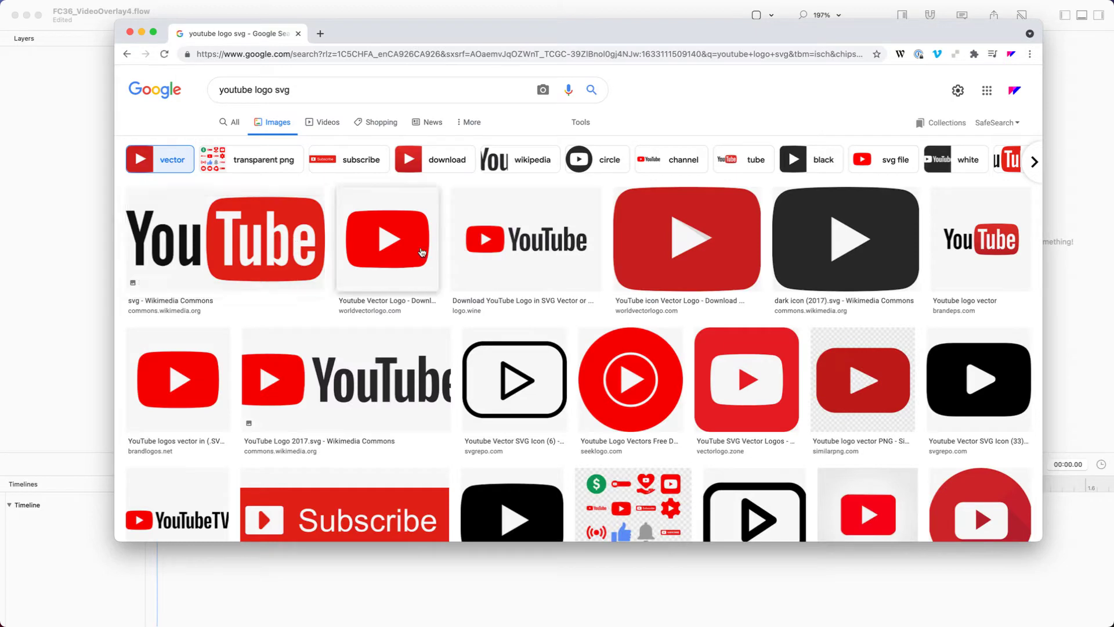
{"action": "left_click", "coordinate": [407, 250]}
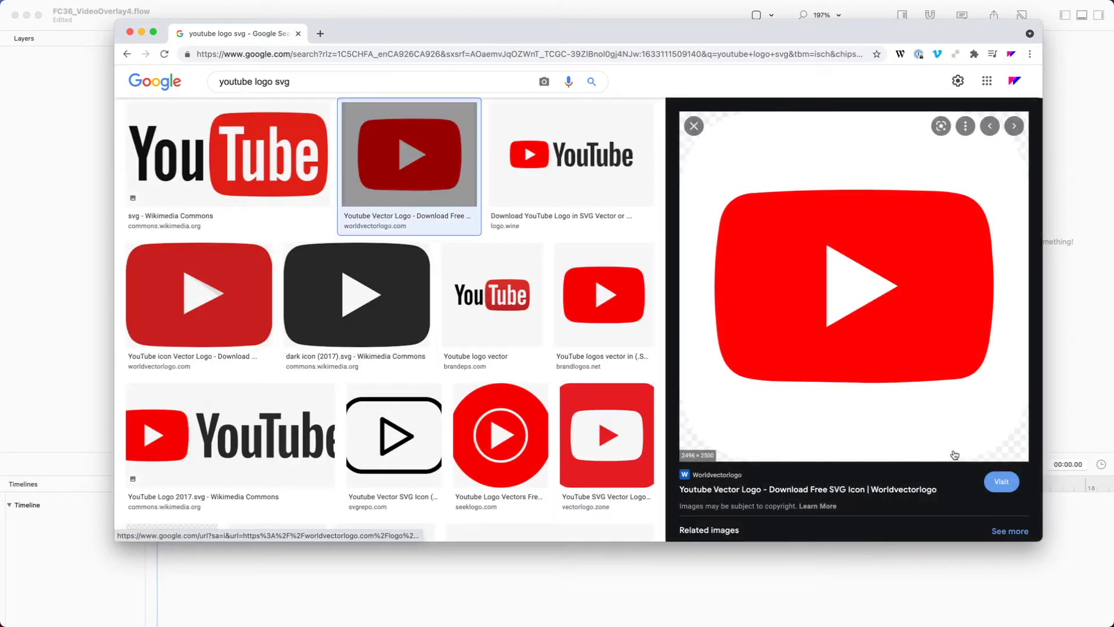
{"action": "right_click", "coordinate": [813, 341]}
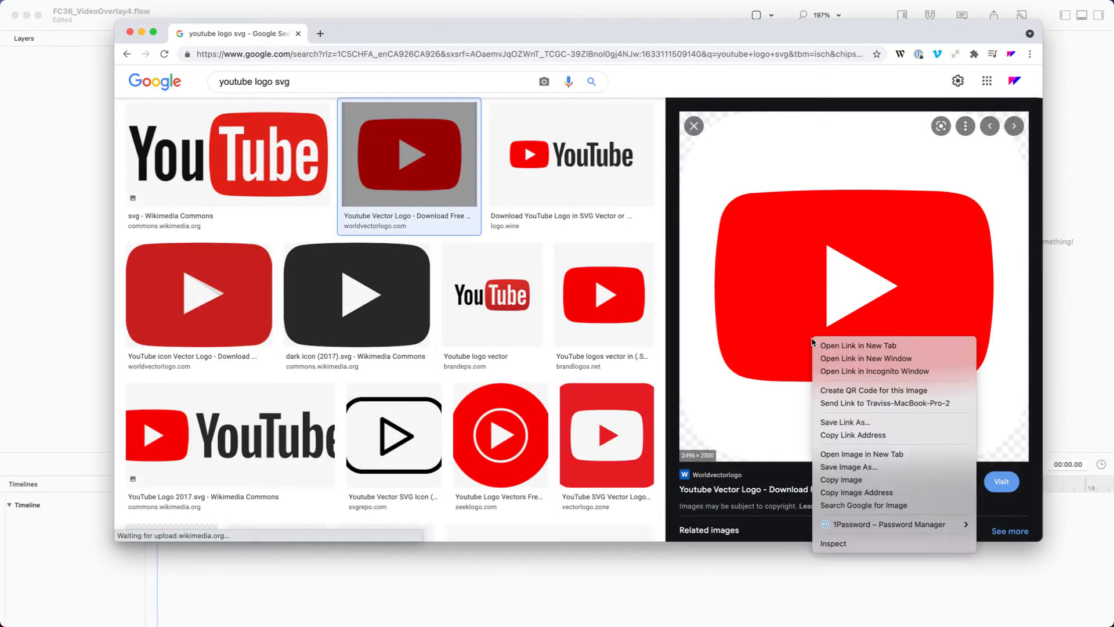
{"action": "left_click", "coordinate": [864, 423]}
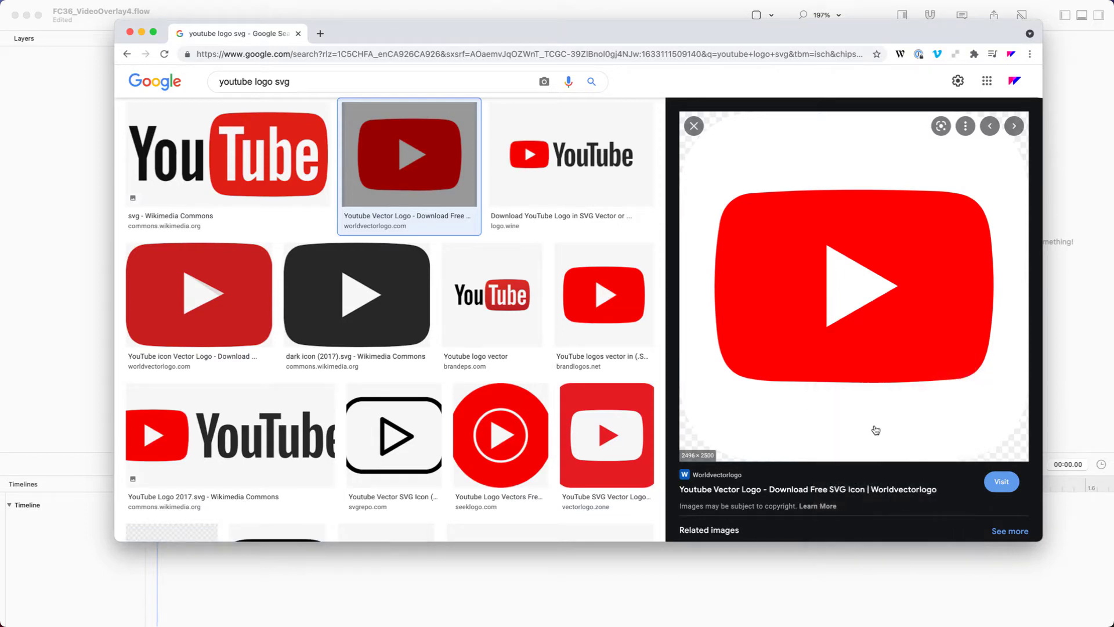
{"action": "key", "text": "Escape"}
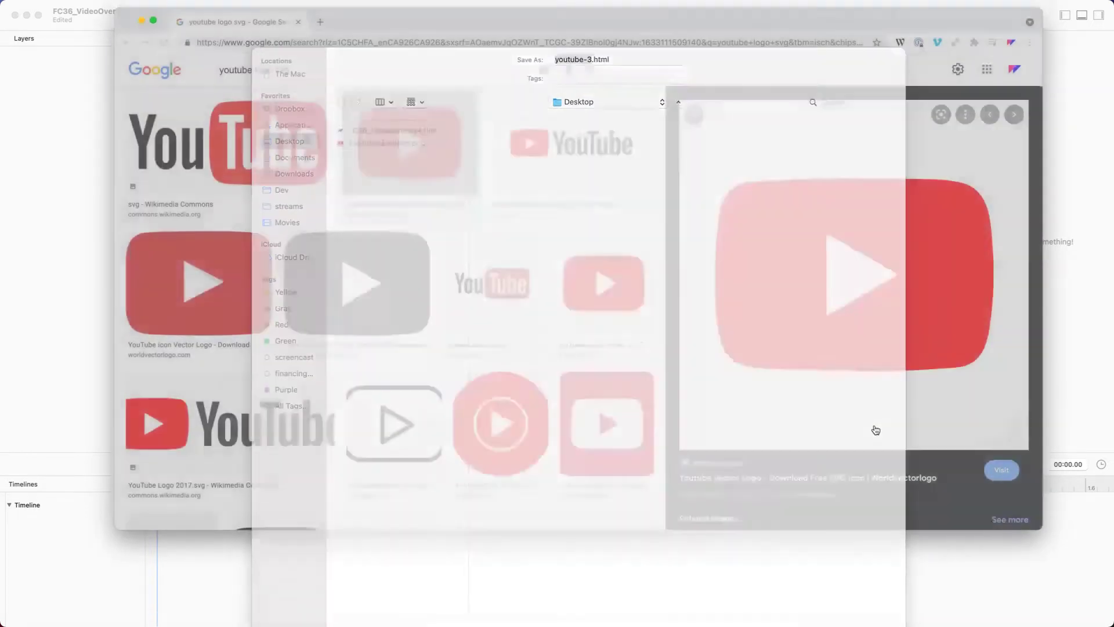
Download the YouTube logo as an SVG from its Worldvectorlogo page and close the browser tabs
{"action": "left_click", "coordinate": [886, 417]}
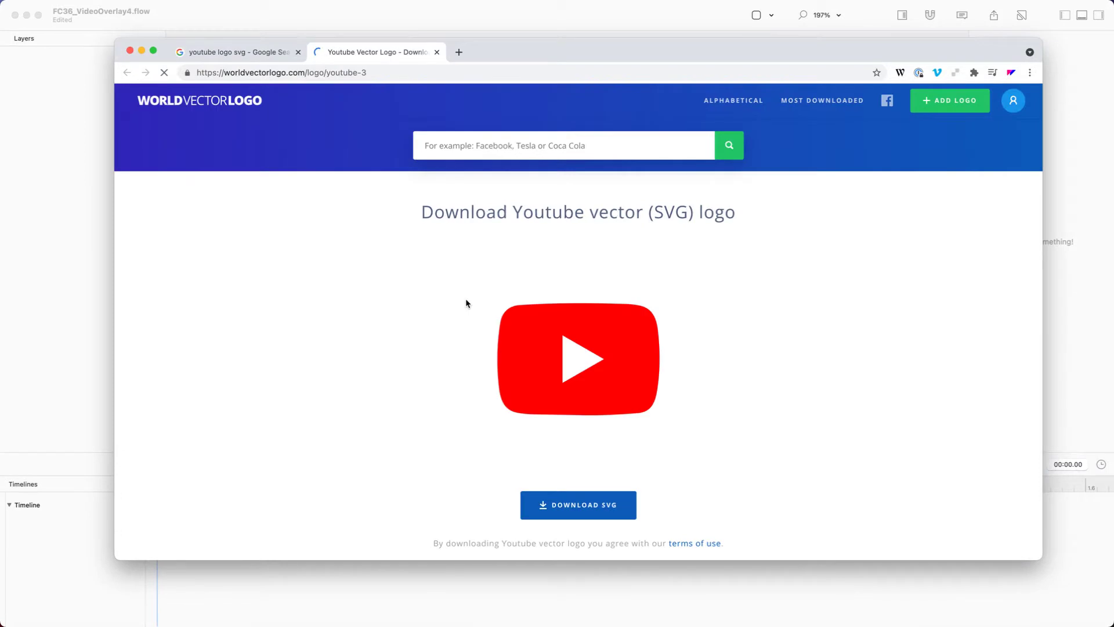
{"action": "left_click", "coordinate": [588, 506]}
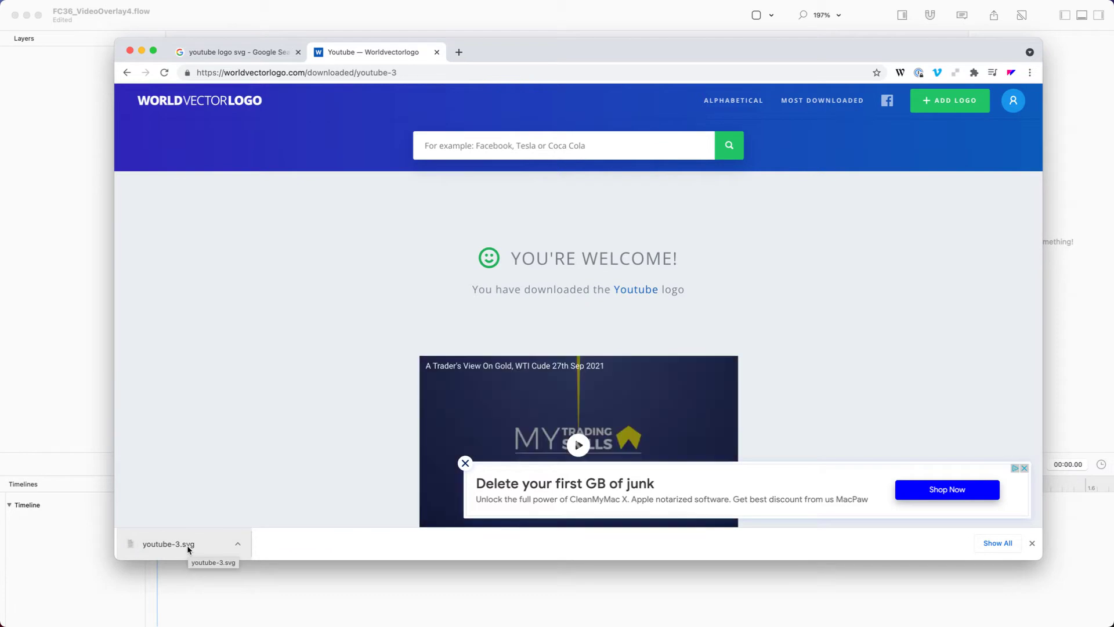
{"action": "left_click", "coordinate": [187, 546]}
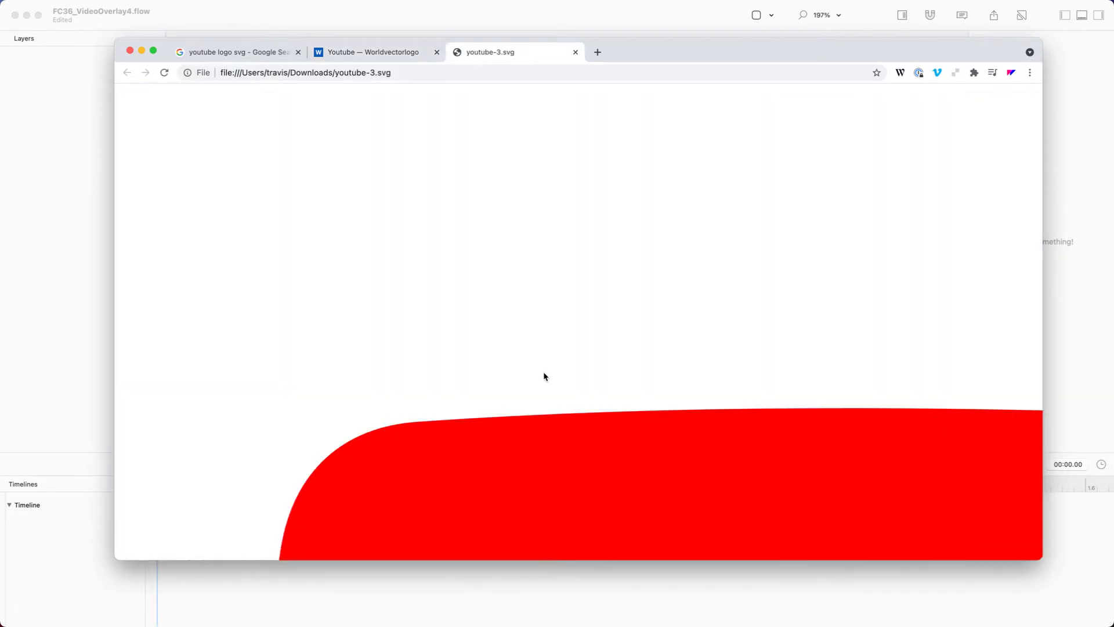
{"action": "key", "text": "super+w"}
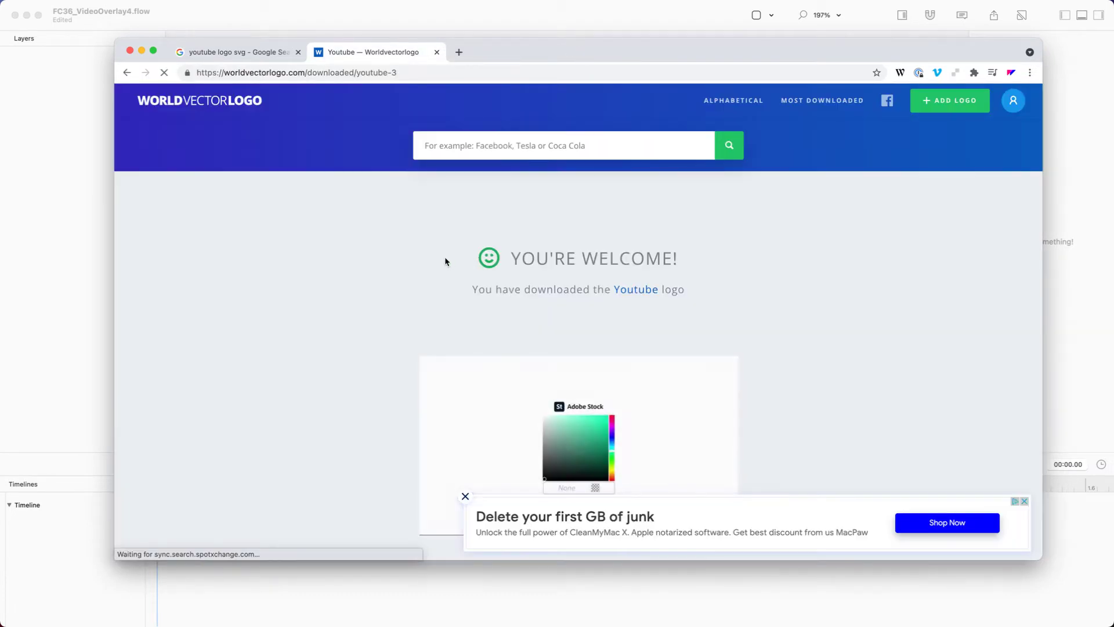
{"action": "key", "text": "super+w"}
{"action": "key", "text": "super+w"}
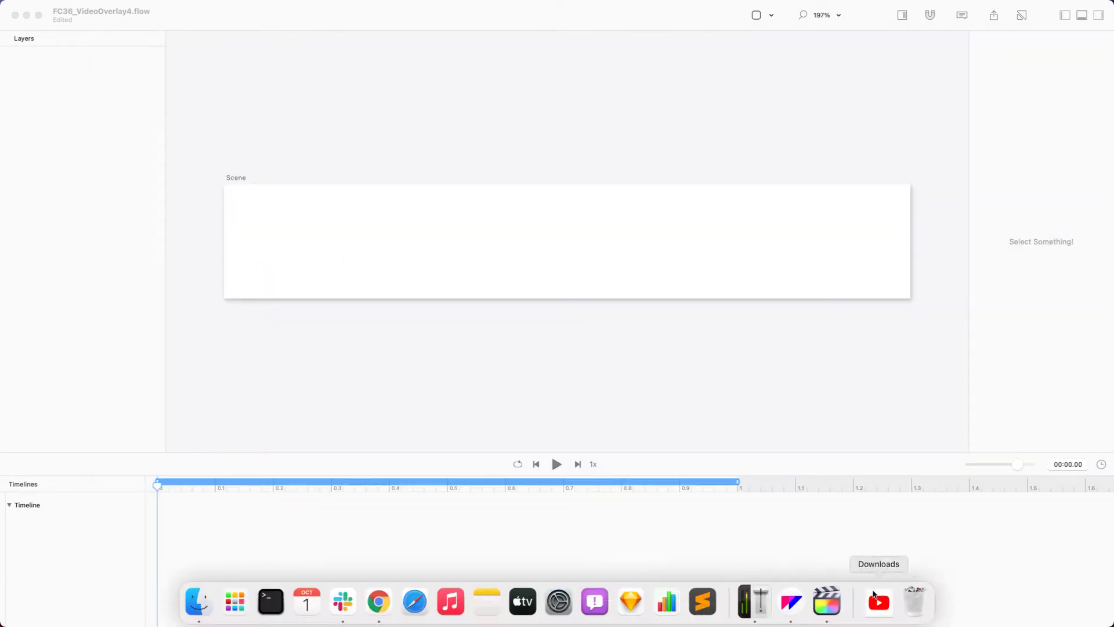
Place the downloaded youtube-3.svg file from the Downloads folder into the Flow scene
{"action": "left_click", "coordinate": [878, 603]}
{"action": "left_click_drag", "start_coordinate": [680, 174], "coordinate": [473, 231]}
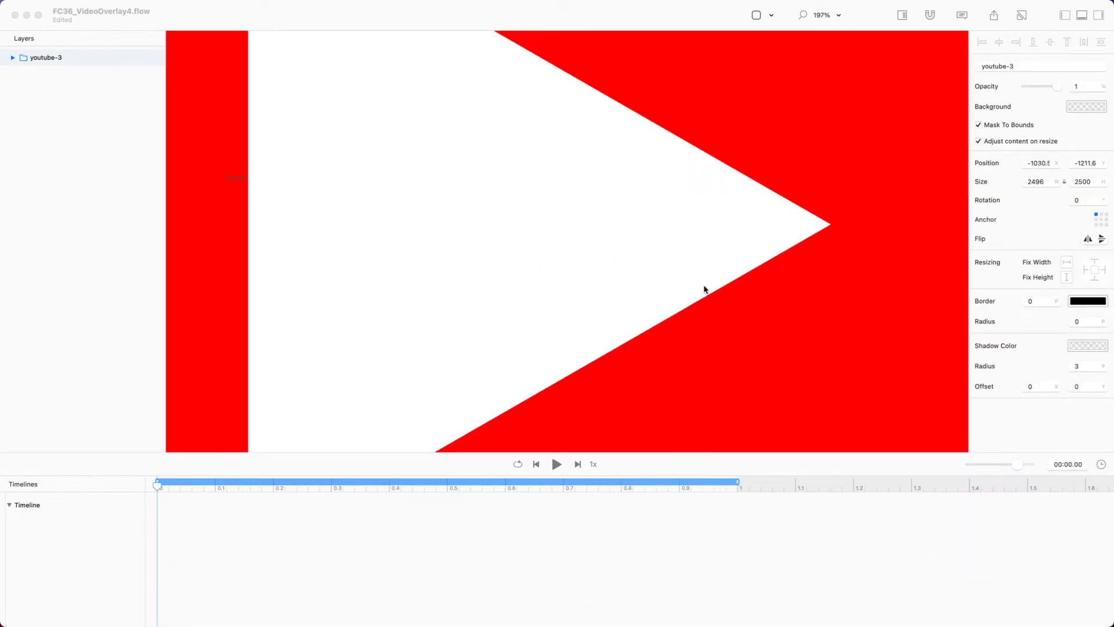
Ungroup the youtube-3 group and its nested ViewBox group so the logo's three paths are separate layers
{"action": "left_click", "coordinate": [659, 287]}
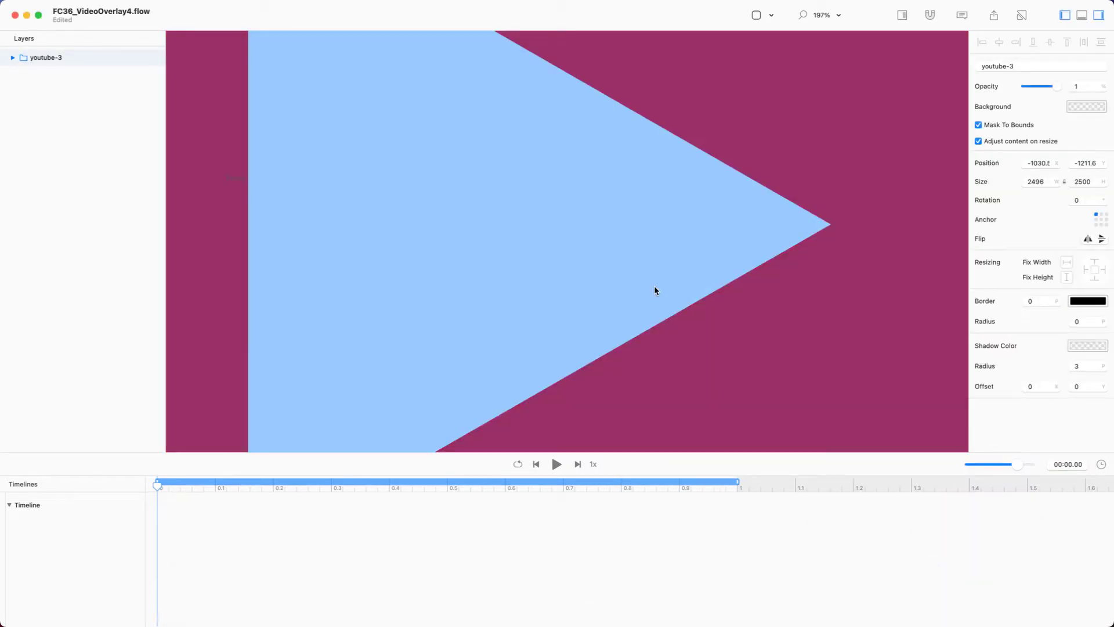
{"action": "key", "text": "super+minus"}
{"action": "key", "text": "super+minus"}
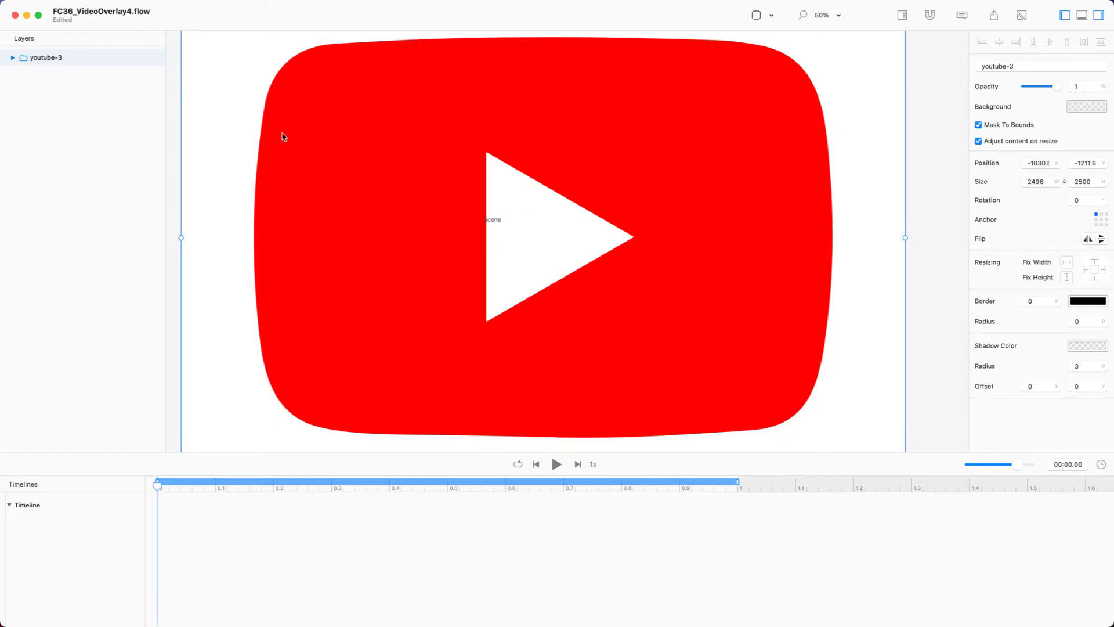
{"action": "scroll", "coordinate": [264, 150], "scroll_direction": "up", "scroll_amount": 3}
{"action": "left_click", "coordinate": [12, 57]}
{"action": "left_click", "coordinate": [20, 75]}
{"action": "left_click", "coordinate": [46, 76]}
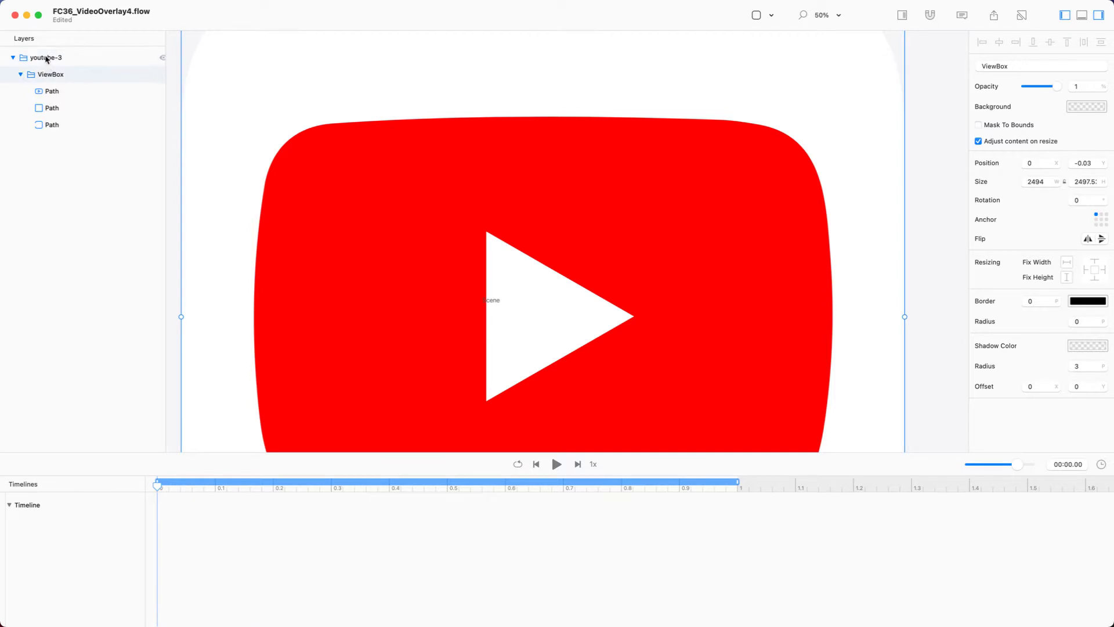
{"action": "left_click", "coordinate": [77, 58]}
{"action": "key", "text": "super+shift+g"}
{"action": "key", "text": "super+shift+g"}
Delete the two white backing paths, keeping only the red logo path
{"action": "left_click", "coordinate": [67, 80]}
{"action": "left_click", "coordinate": [68, 90]}
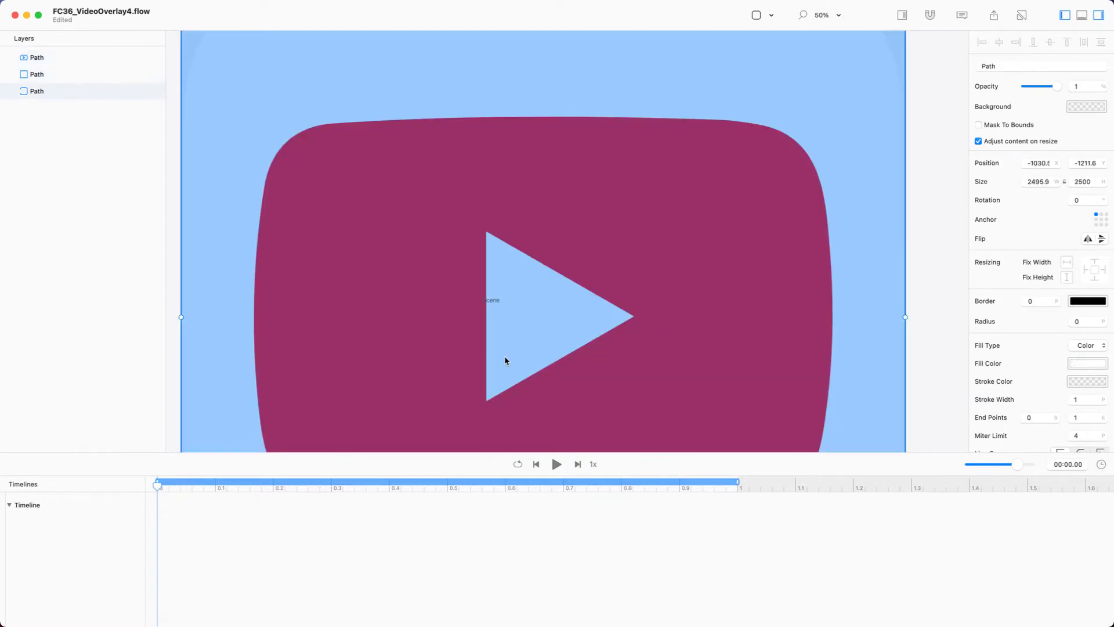
{"action": "double_click", "coordinate": [80, 96]}
{"action": "left_click", "coordinate": [80, 105]}
{"action": "left_click", "coordinate": [76, 84]}
{"action": "key", "text": "BackSpace"}
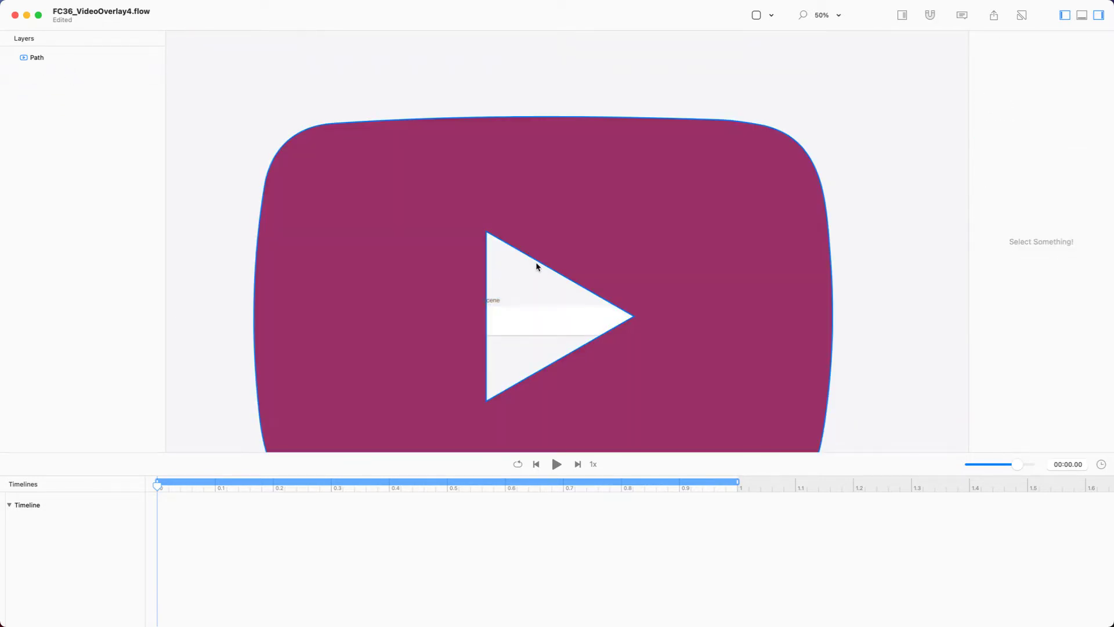
Duplicate the red logo path
{"action": "left_click", "coordinate": [538, 265]}
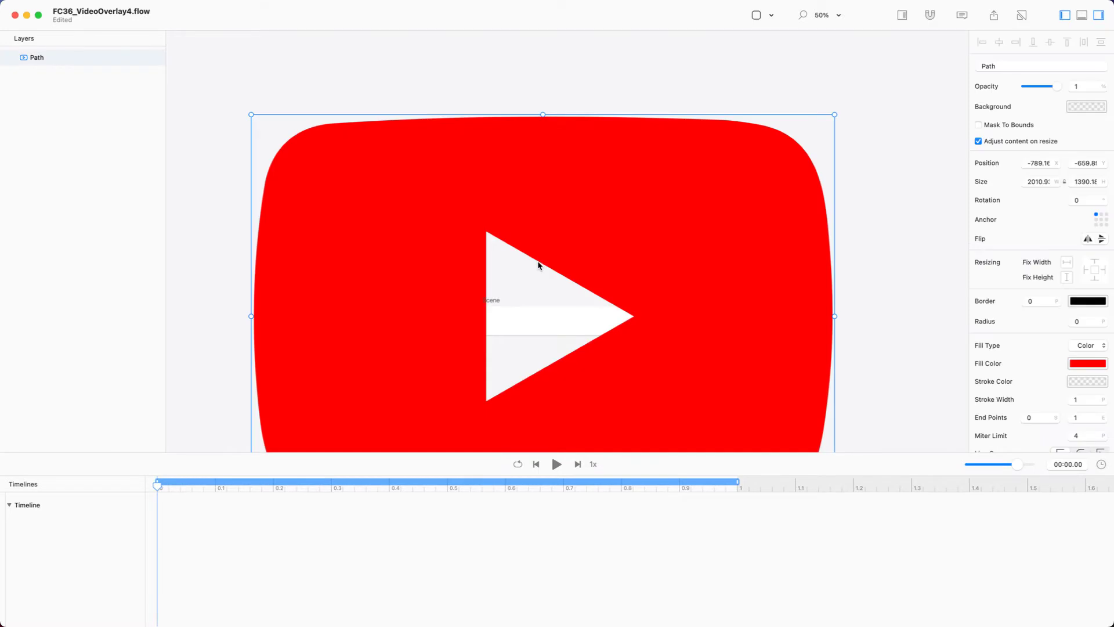
{"action": "double_click", "coordinate": [40, 58]}
{"action": "left_click", "coordinate": [45, 124]}
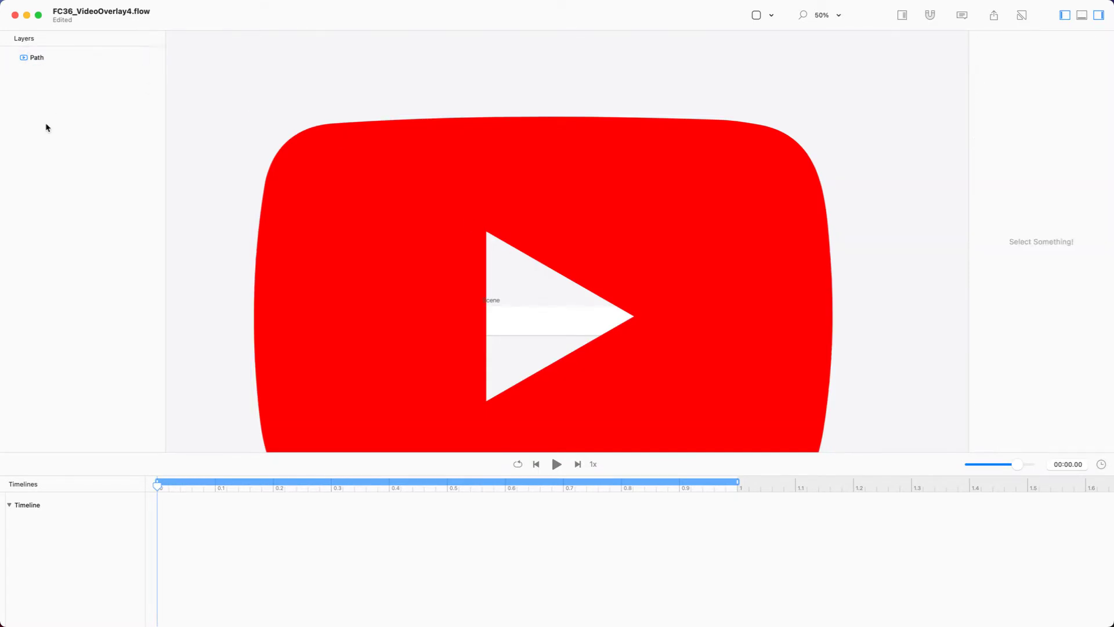
{"action": "left_click", "coordinate": [42, 57]}
{"action": "key", "text": "super+d"}
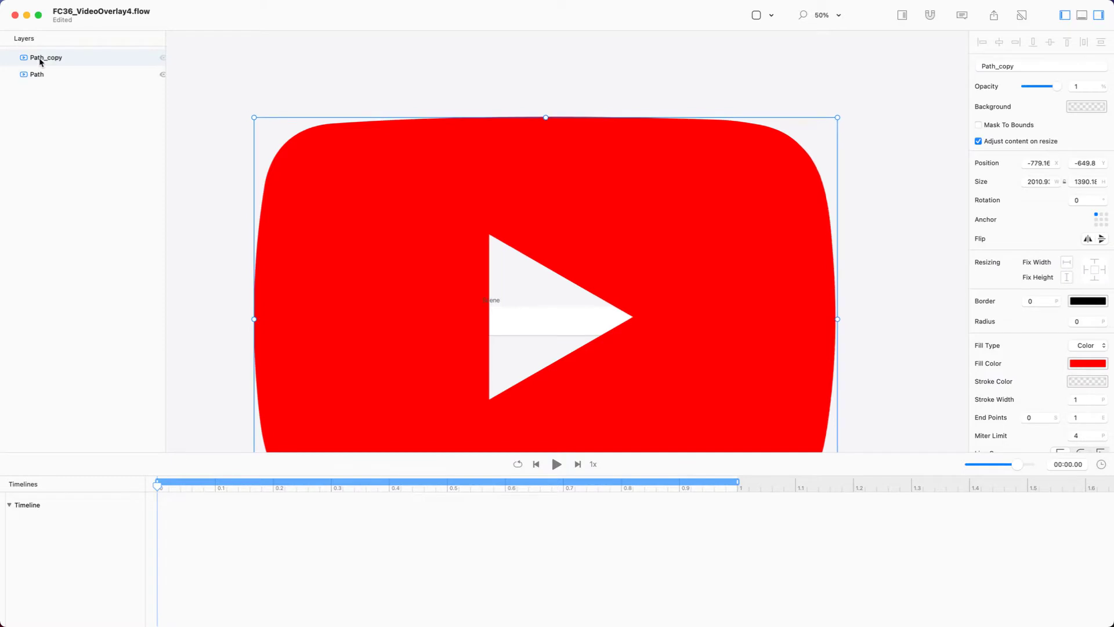
Rename the duplicated path as background and the original path as arrow
{"action": "double_click", "coordinate": [41, 59]}
{"action": "type", "text": "background"}
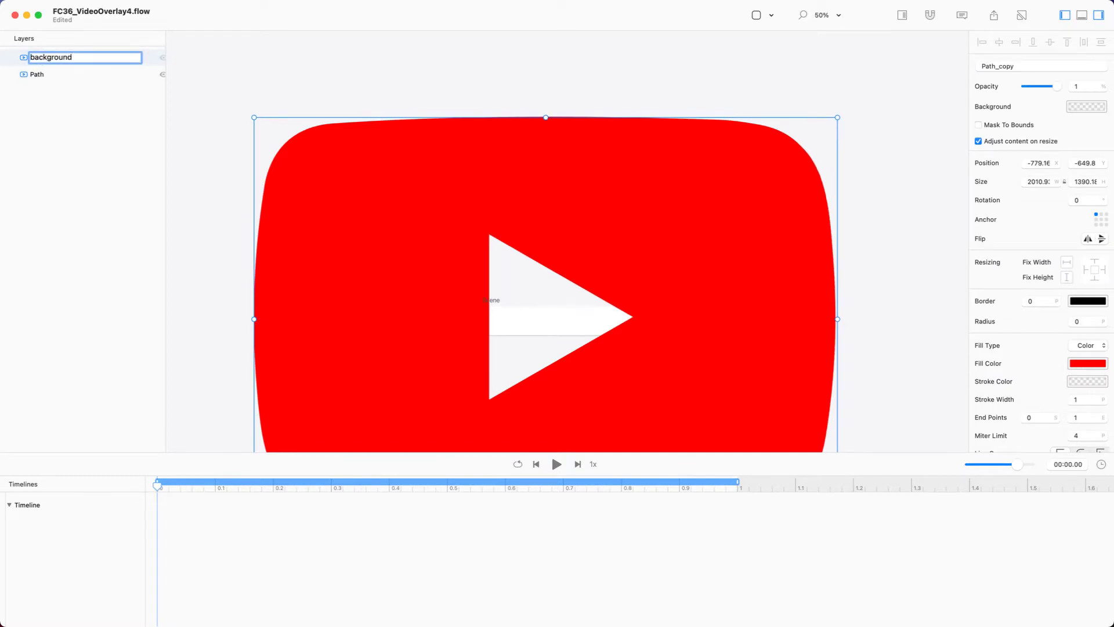
{"action": "key", "text": "Return"}
{"action": "double_click", "coordinate": [46, 75]}
{"action": "type", "text": "arrow"}
{"action": "key", "text": "Return"}
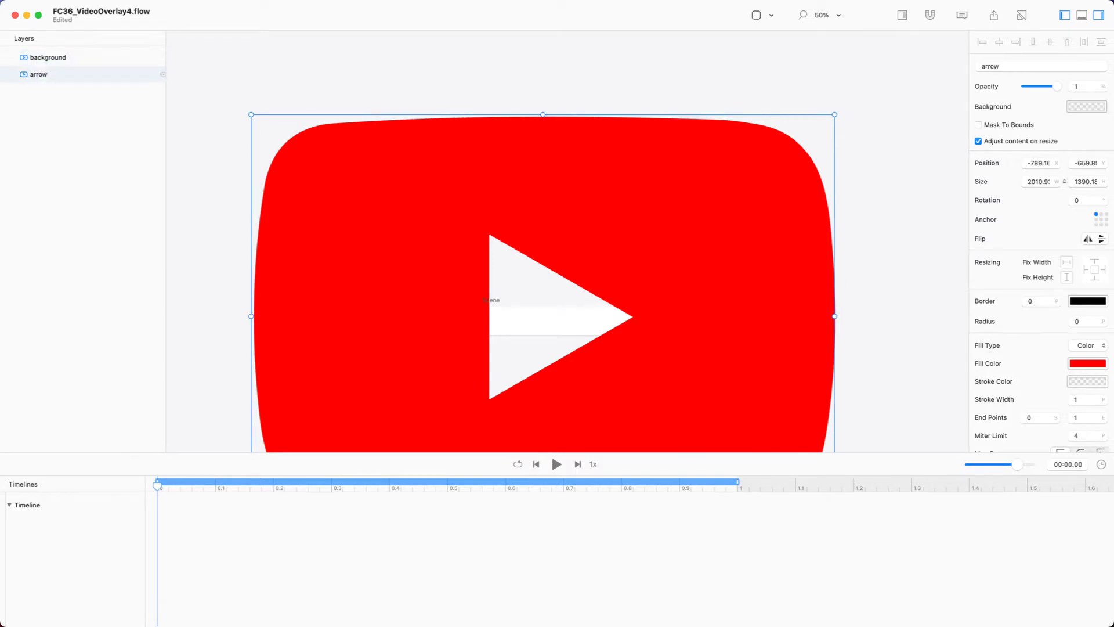
Delete the inner triangle contour from the background path, leaving a solid rounded shape
{"action": "double_click", "coordinate": [432, 193]}
{"action": "scroll", "coordinate": [408, 245], "scroll_direction": "down", "scroll_amount": 5}
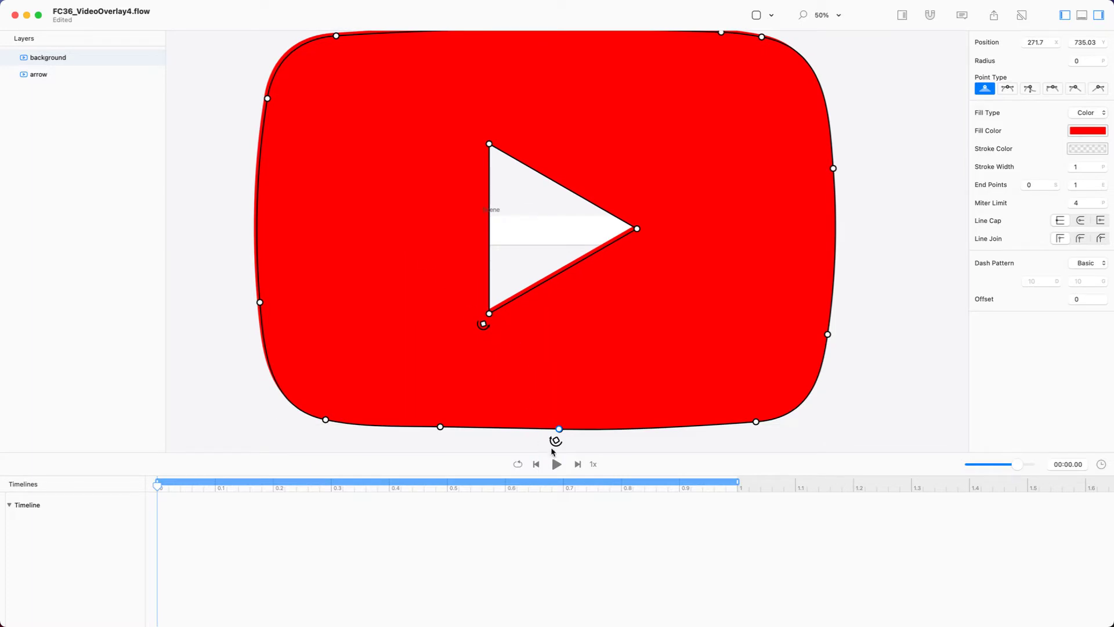
{"action": "left_click", "coordinate": [484, 325]}
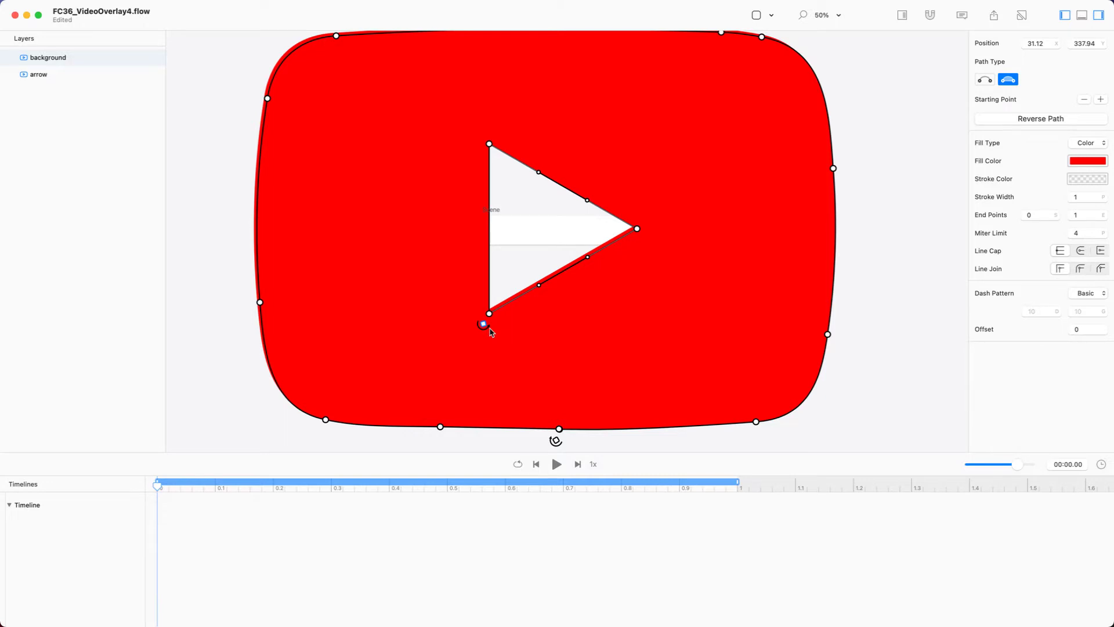
{"action": "key", "text": "Delete"}
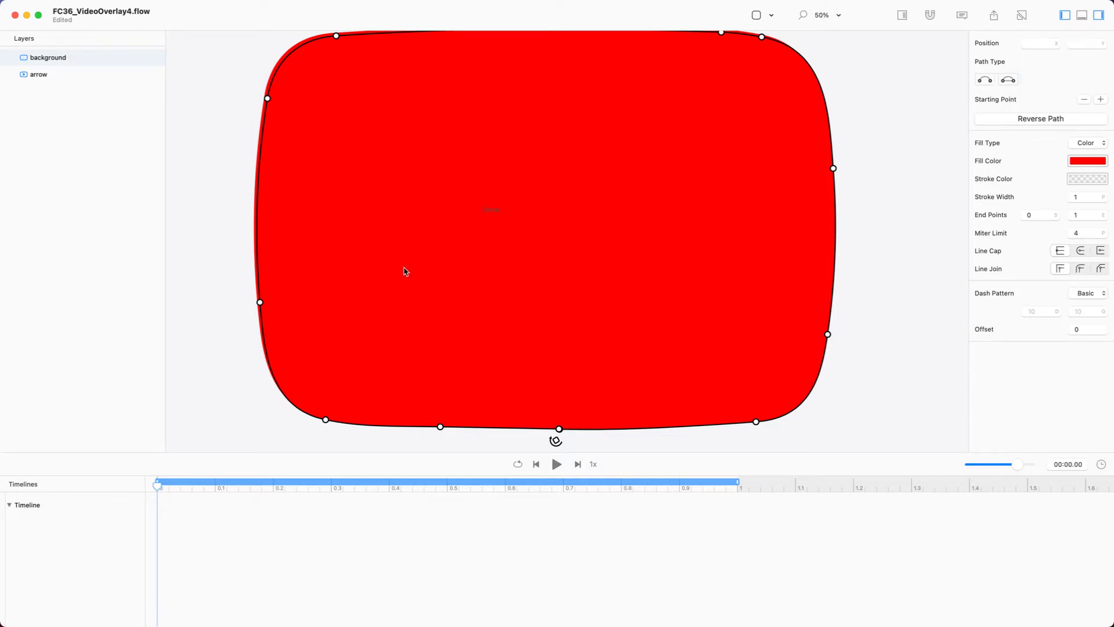
Hide the background layer and delete the outer rounded contour from the arrow path, leaving only the triangle
{"action": "left_click", "coordinate": [68, 76]}
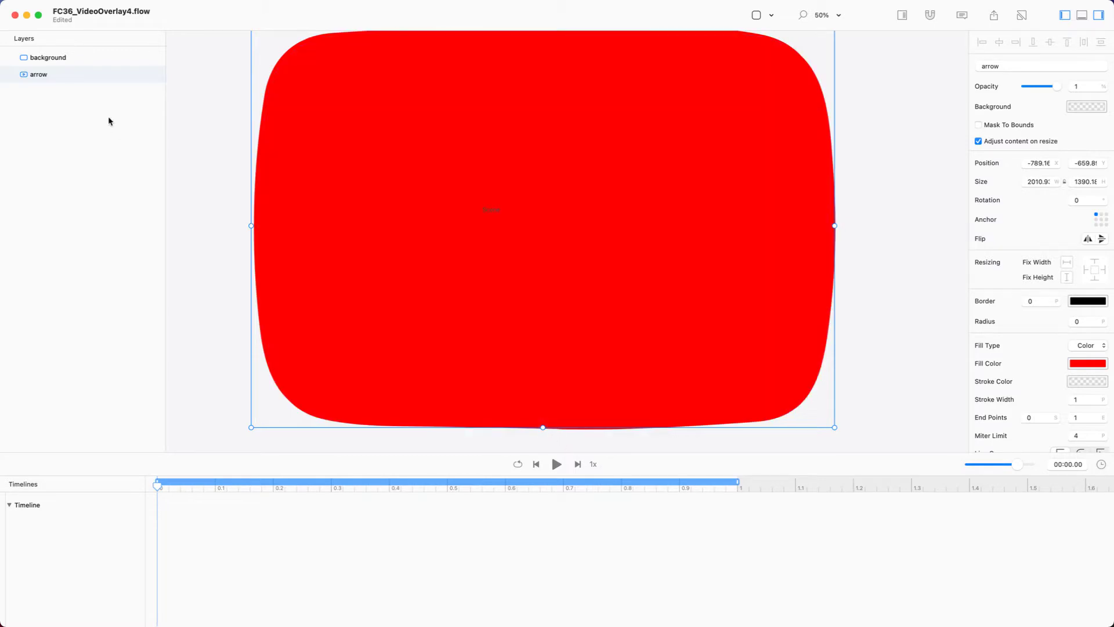
{"action": "left_click", "coordinate": [73, 61]}
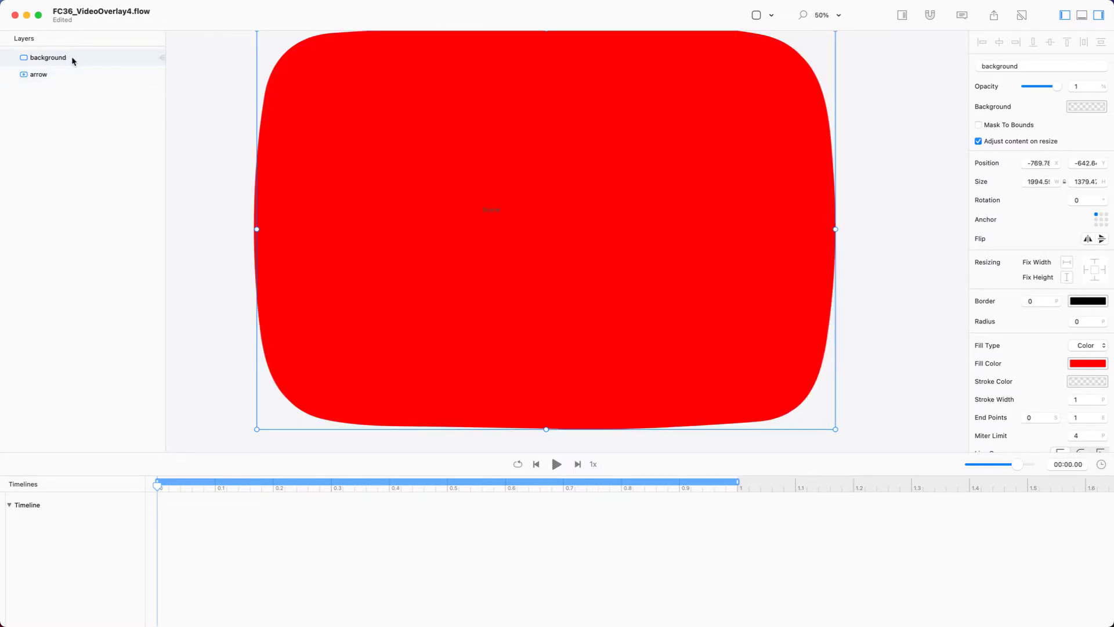
{"action": "left_click", "coordinate": [163, 57]}
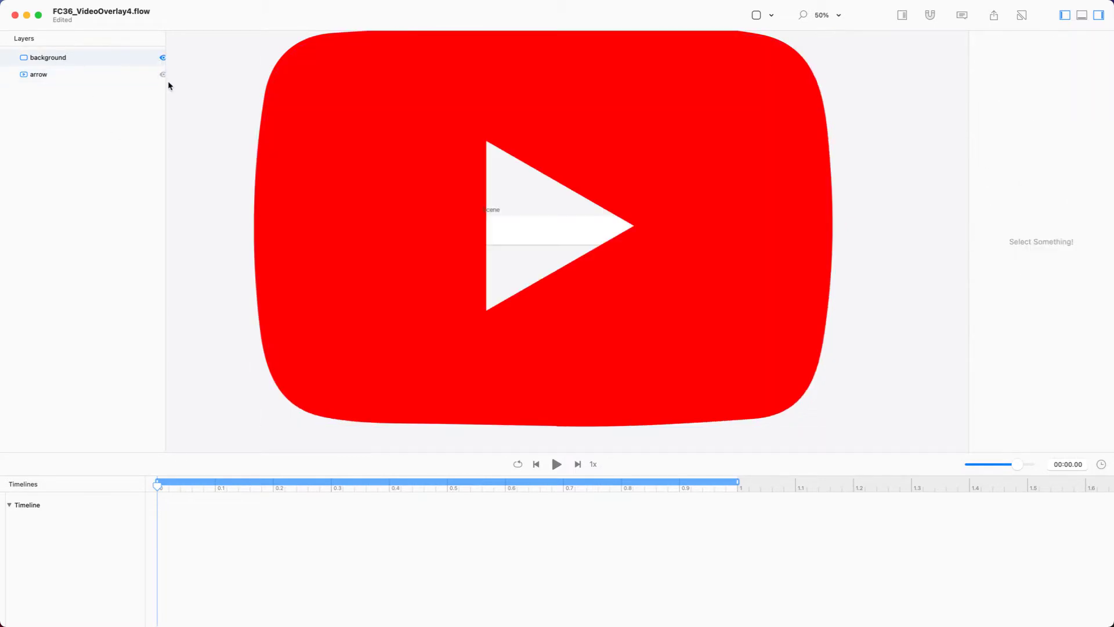
{"action": "left_click", "coordinate": [72, 74]}
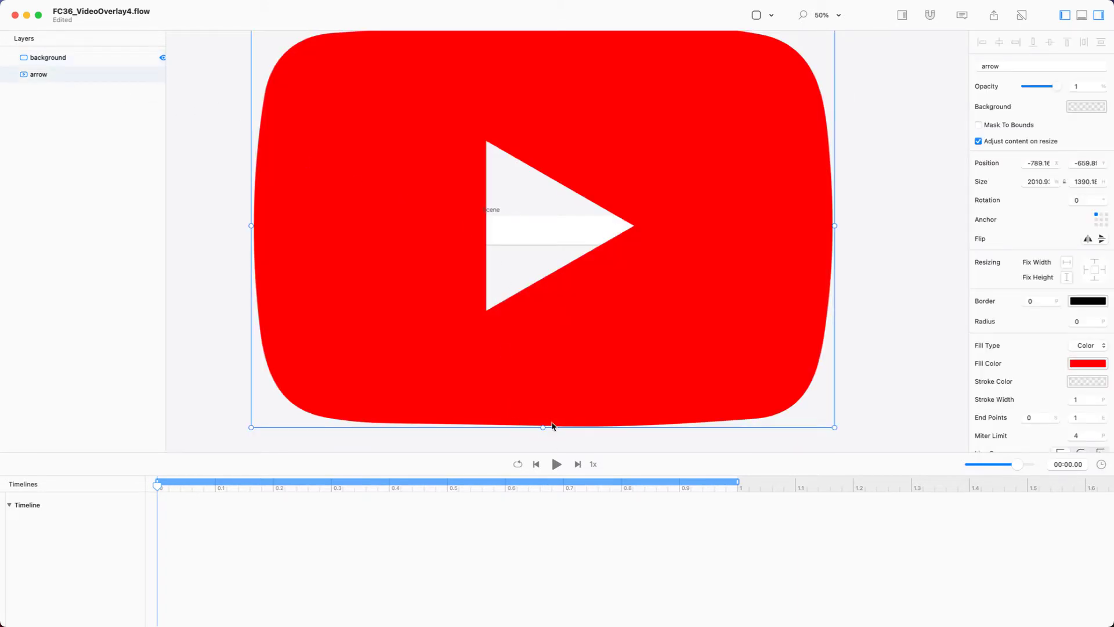
{"action": "double_click", "coordinate": [545, 385]}
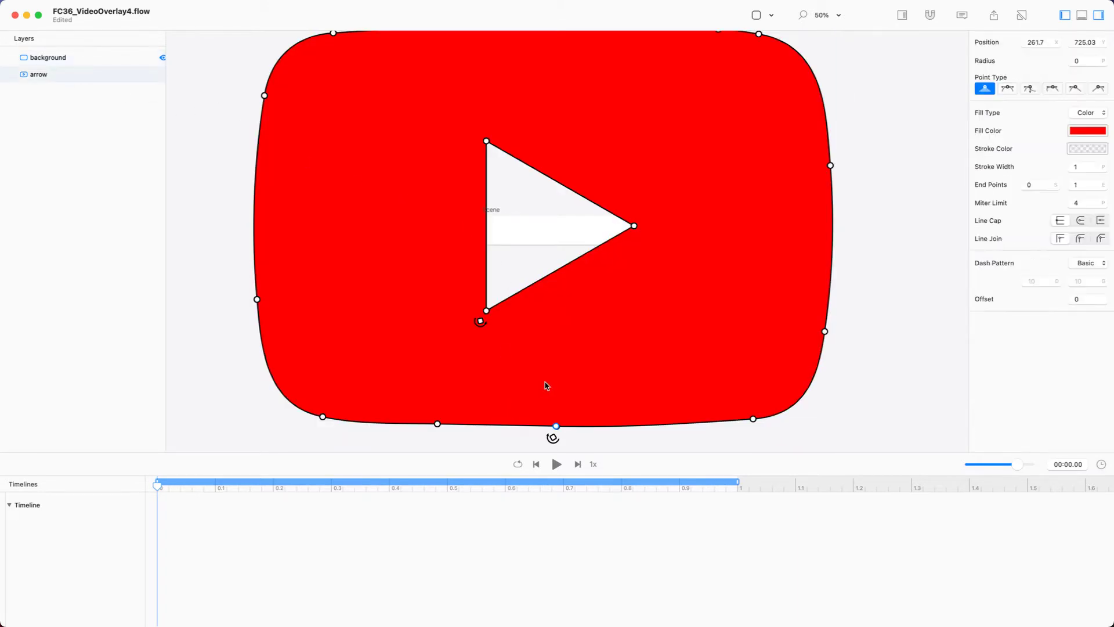
{"action": "left_click", "coordinate": [553, 439]}
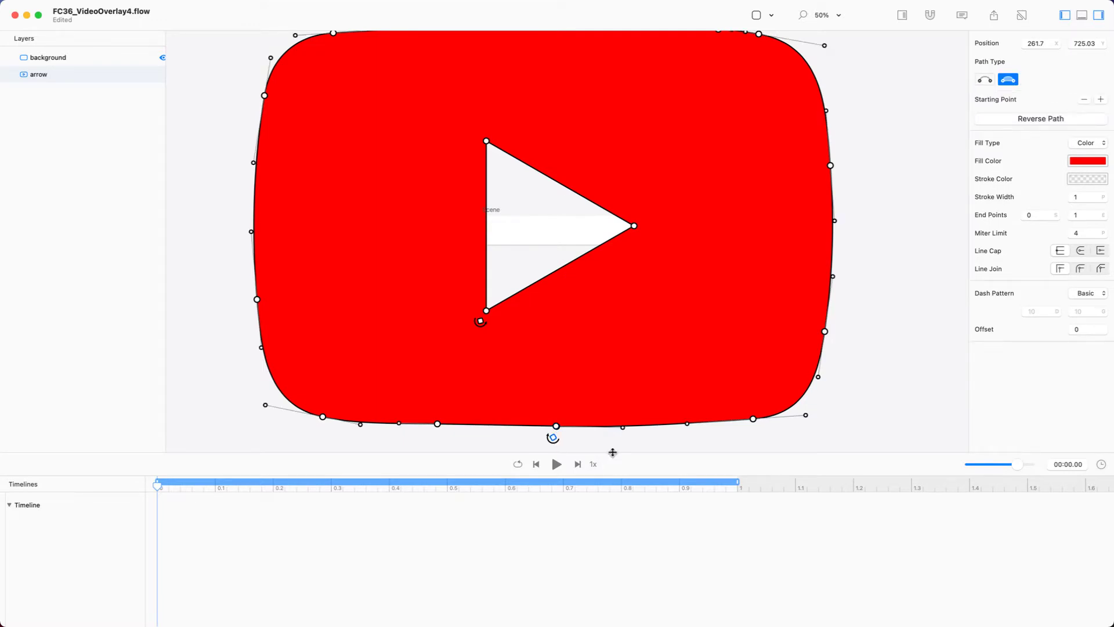
{"action": "scroll", "coordinate": [574, 319], "scroll_direction": "up", "scroll_amount": 2}
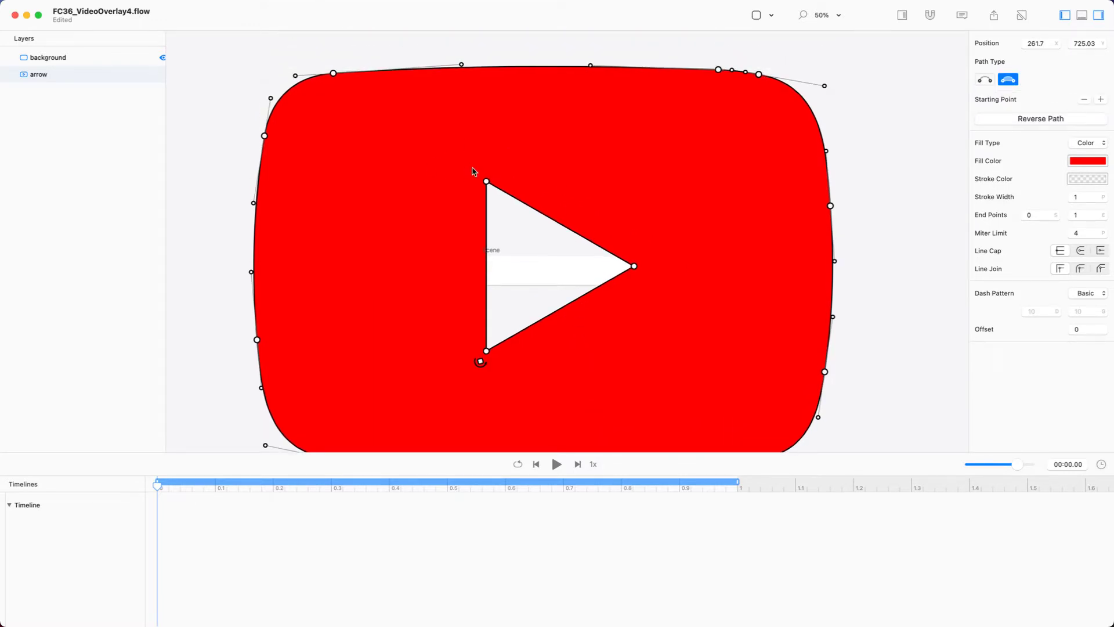
{"action": "key", "text": "super+z"}
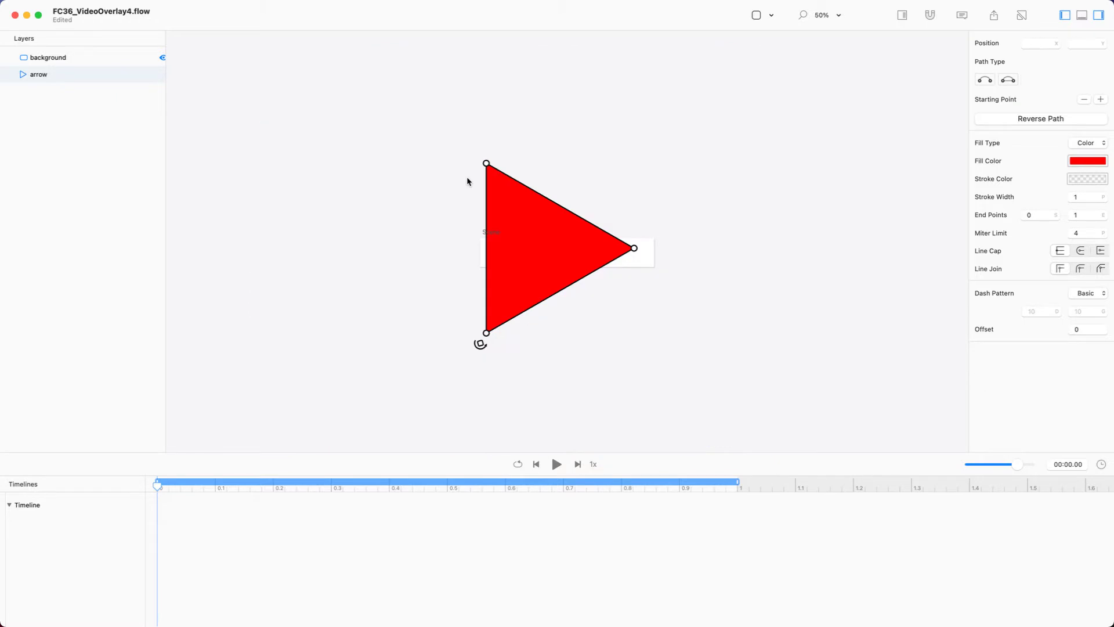
Set the arrow triangle's fill color to FFFFFF
{"action": "left_click", "coordinate": [1076, 162]}
{"action": "left_click", "coordinate": [949, 369]}
{"action": "type", "text": "FFFFFF"}
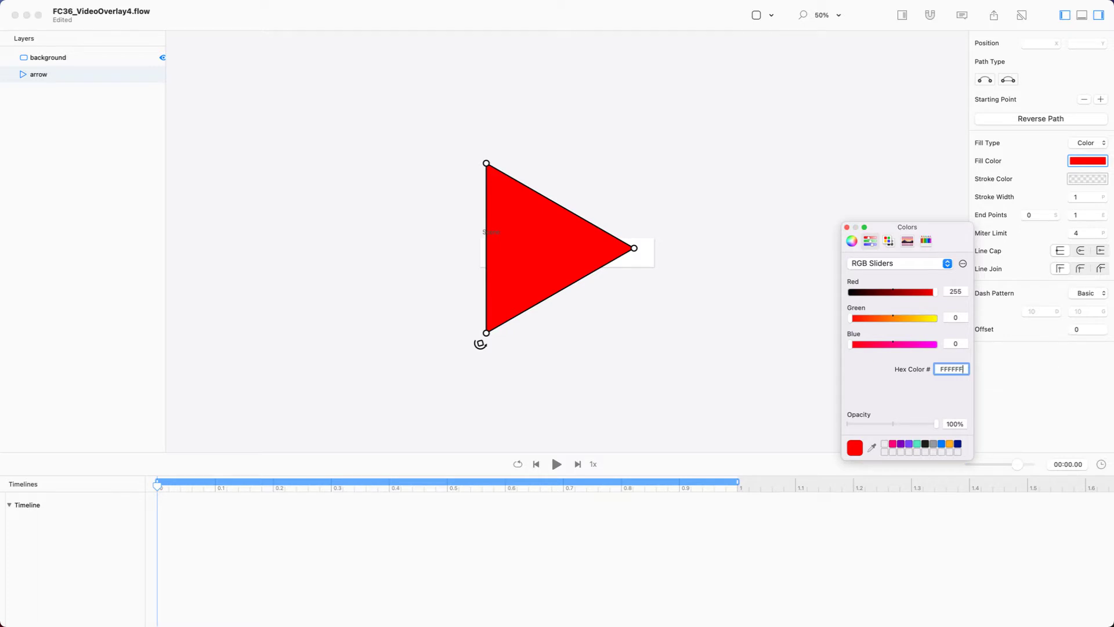
{"action": "key", "text": "Return"}
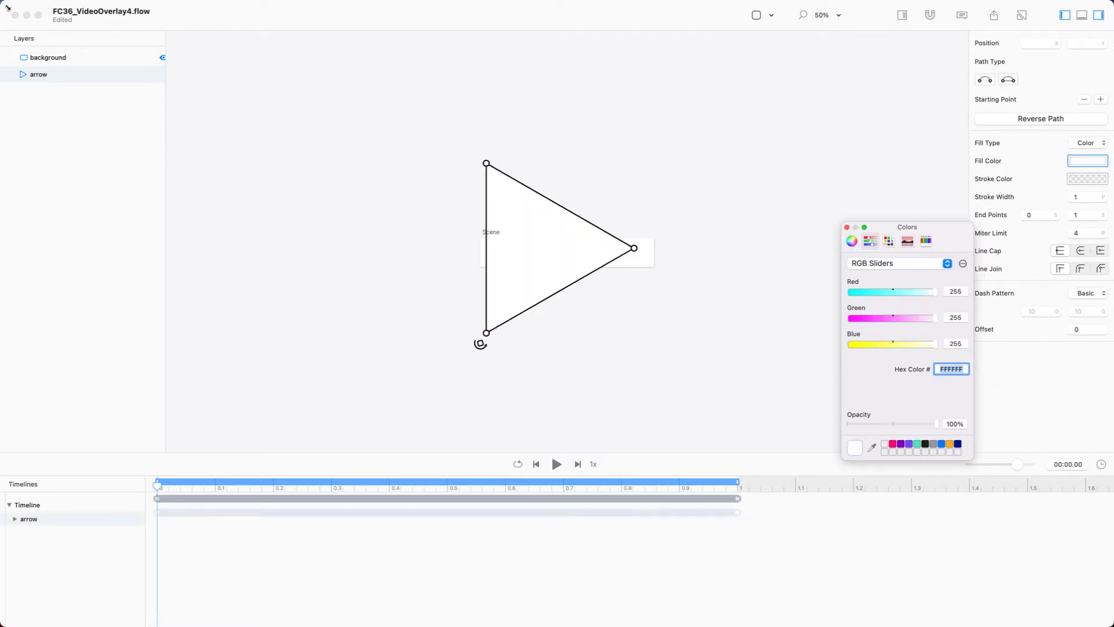
Move the arrow layer above the background layer and make the background visible again
{"action": "left_click_drag", "start_coordinate": [37, 75], "coordinate": [39, 56]}
{"action": "left_click", "coordinate": [162, 74]}
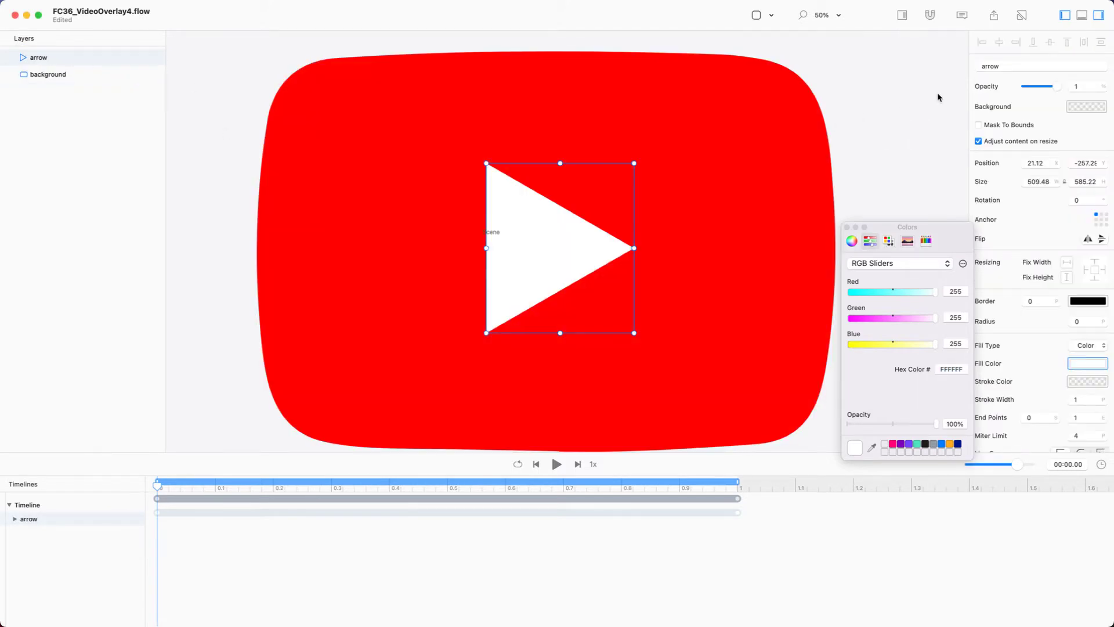
{"action": "left_click", "coordinate": [835, 131]}
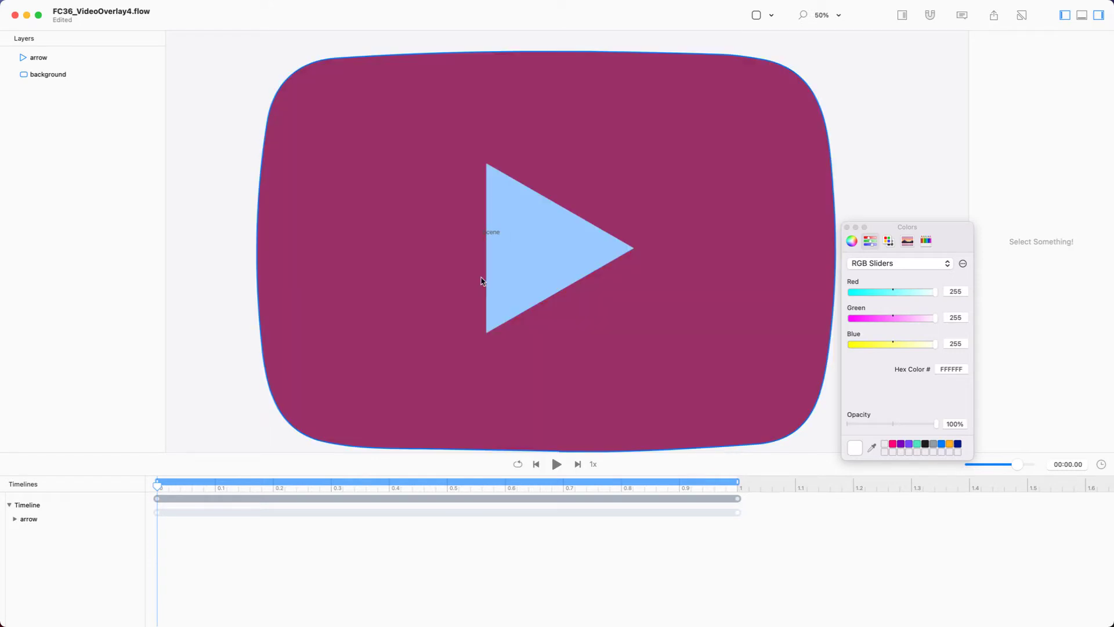
Scale the arrow and background down together to fit inside the scene, with the background about 111 by 77
{"action": "key", "text": "super+a"}
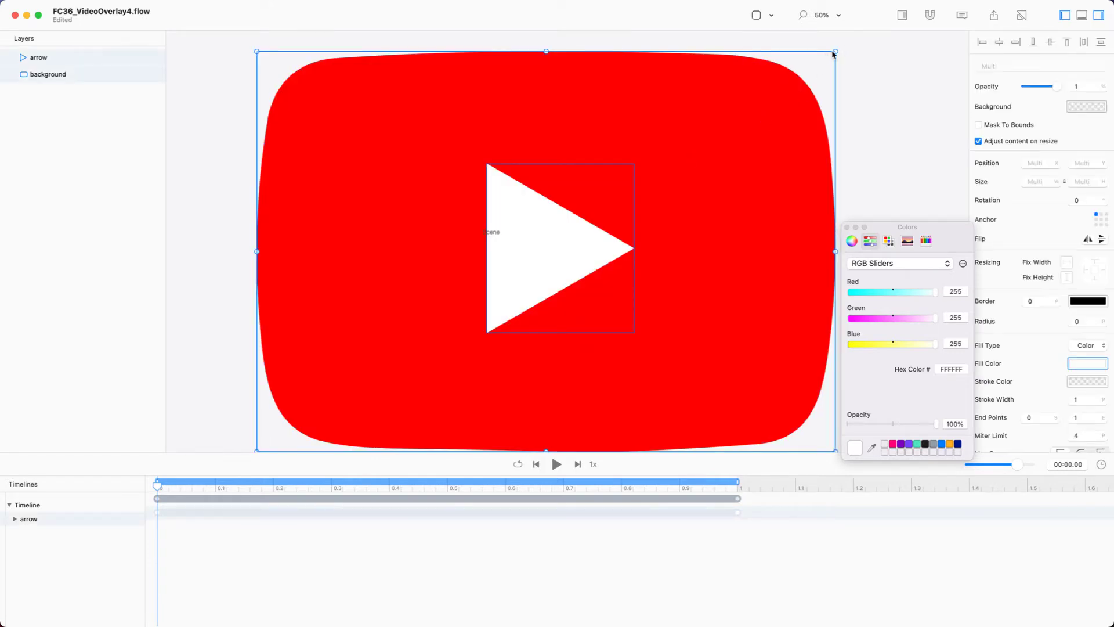
{"action": "left_click_drag", "start_coordinate": [834, 51], "coordinate": [613, 313]}
{"action": "key", "text": "super+plus"}
{"action": "key", "text": "super+plus"}
{"action": "key", "text": "super+plus"}
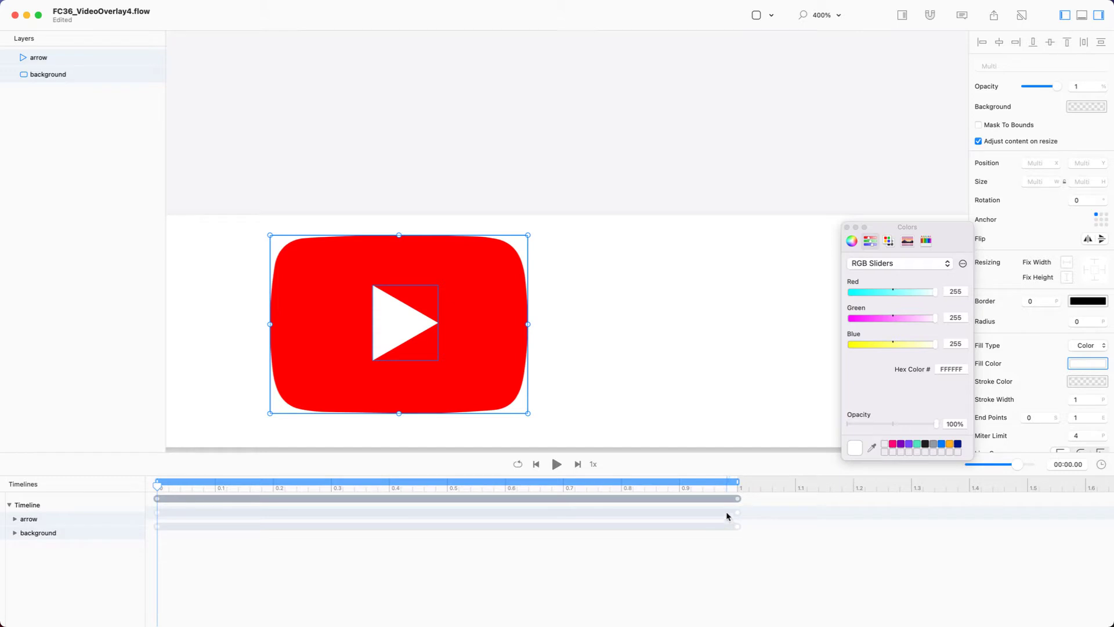
Delete the arrow and background keyframes at 1.0 second, close the Colors window and turn on Relative Mode
{"action": "left_click", "coordinate": [738, 499]}
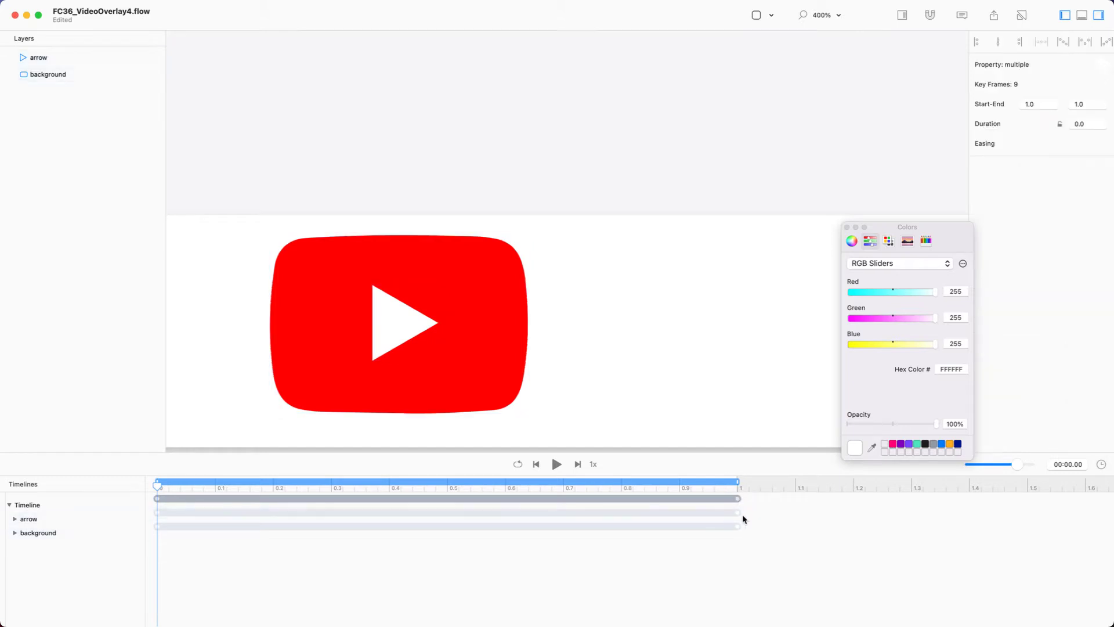
{"action": "key", "text": "Delete"}
{"action": "key", "text": "super+1"}
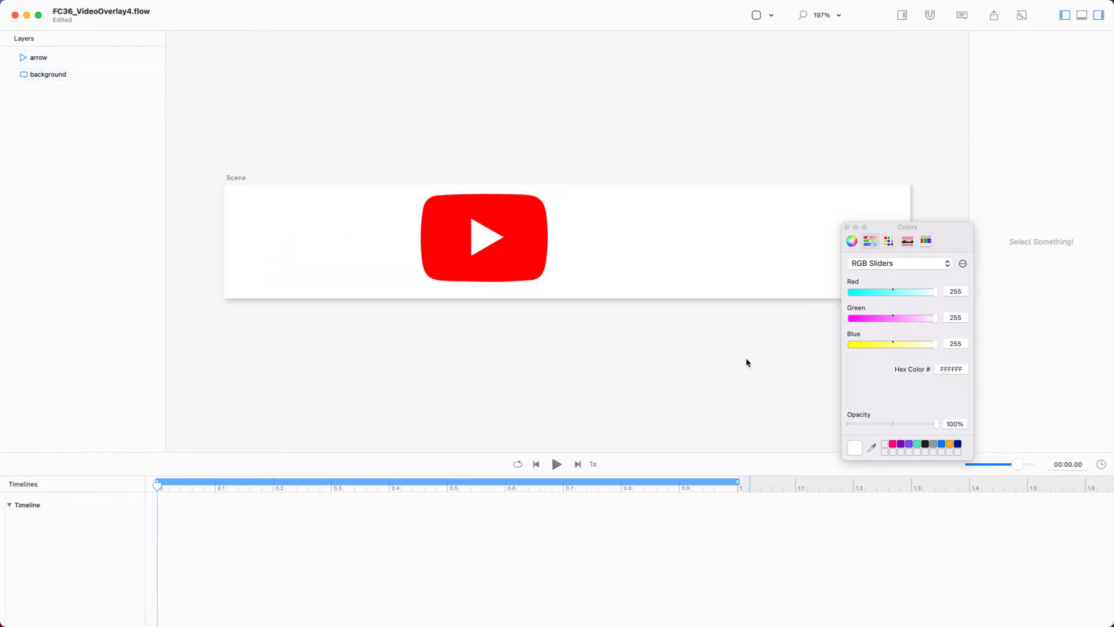
{"action": "left_click", "coordinate": [847, 227]}
{"action": "key", "text": "r"}
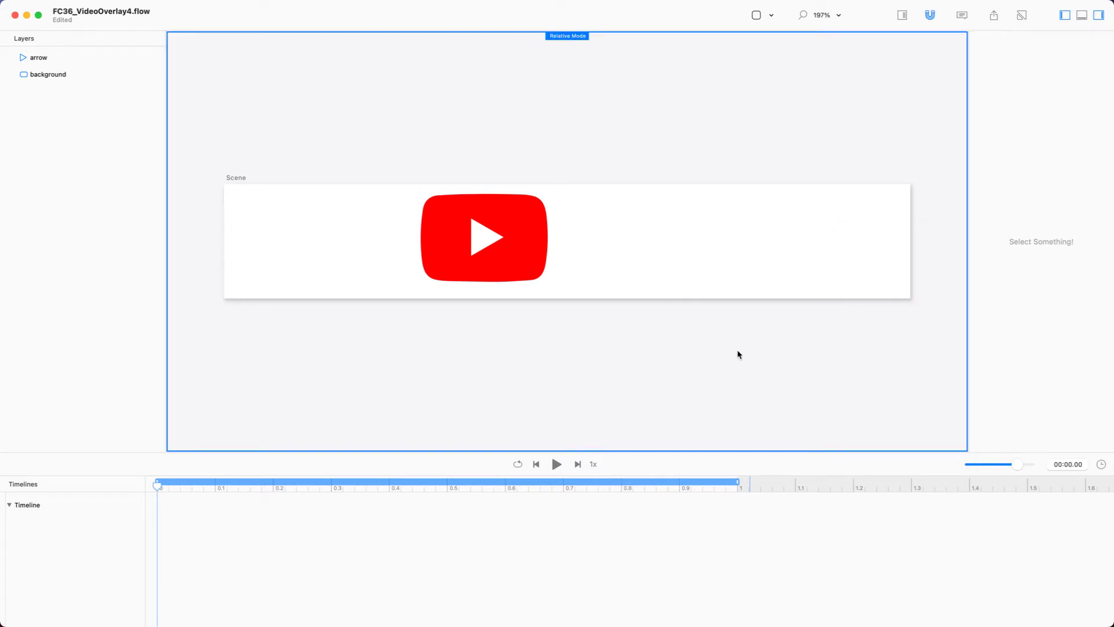
Restore and expand the arrow and background tracks to examine their animated properties, and delete their keyframes at 1.0 second again
{"action": "left_click", "coordinate": [73, 508]}
{"action": "left_click", "coordinate": [10, 509]}
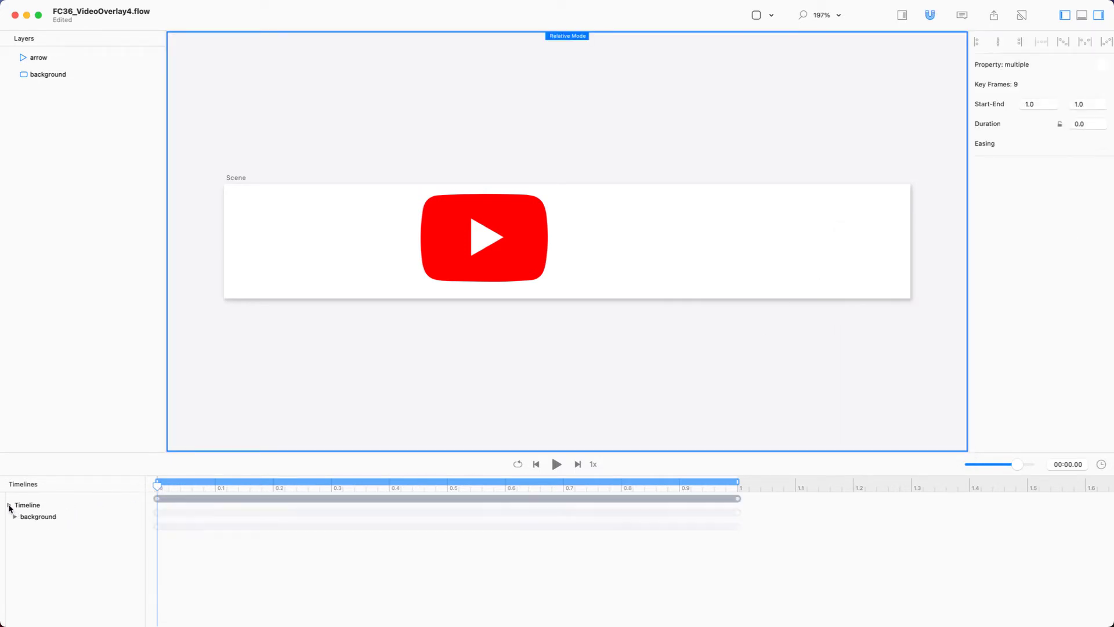
{"action": "left_click", "coordinate": [10, 508], "text": "alt"}
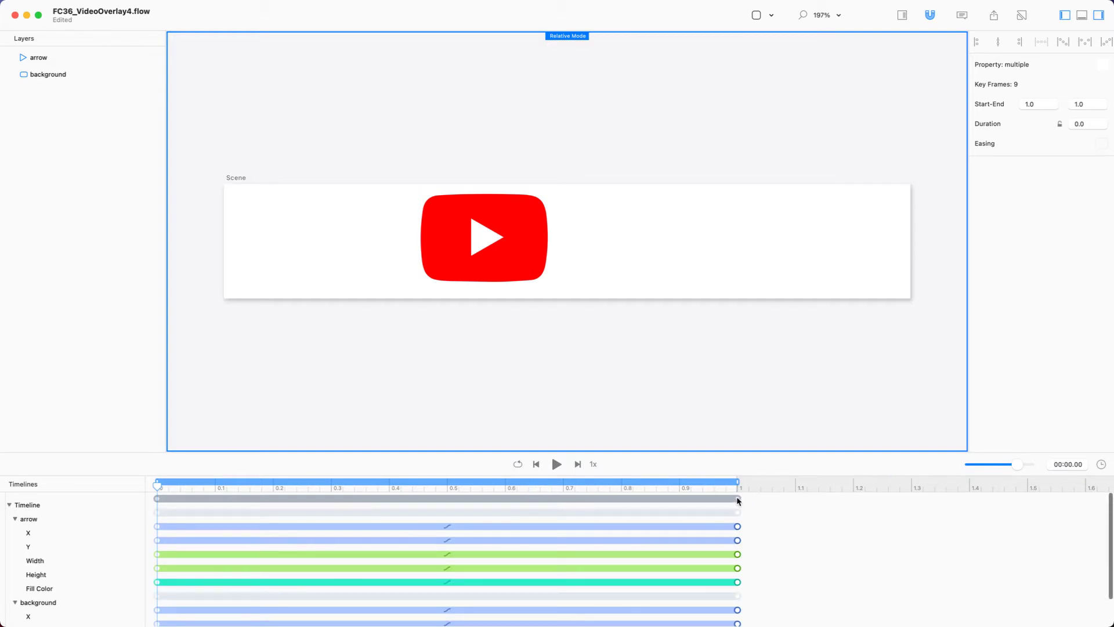
{"action": "scroll", "coordinate": [739, 501], "scroll_direction": "down", "scroll_amount": 2}
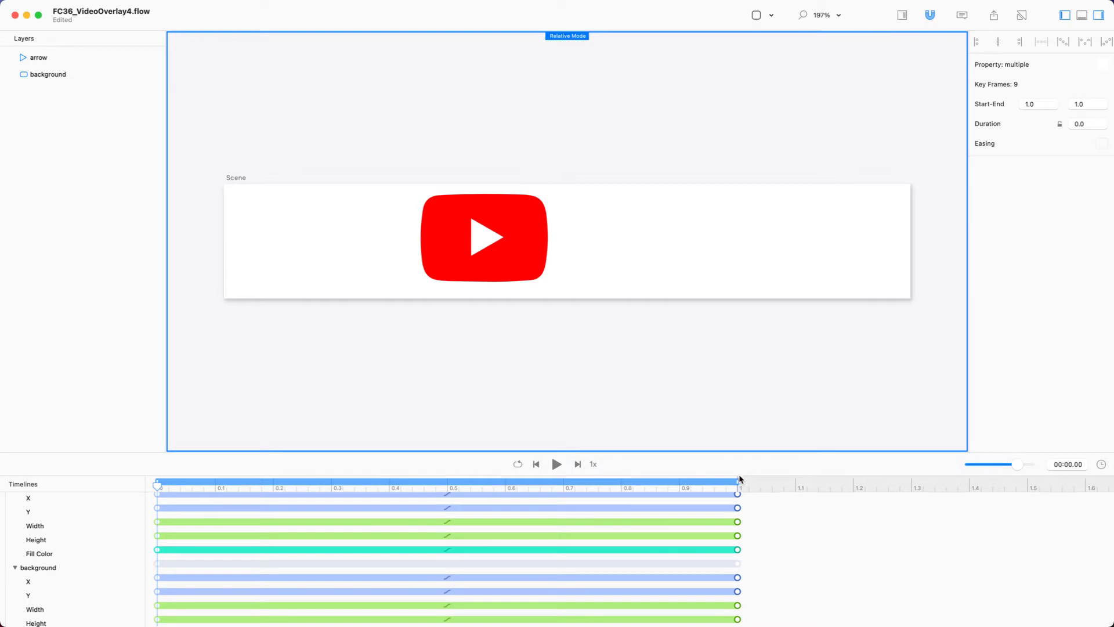
{"action": "left_click", "coordinate": [773, 497]}
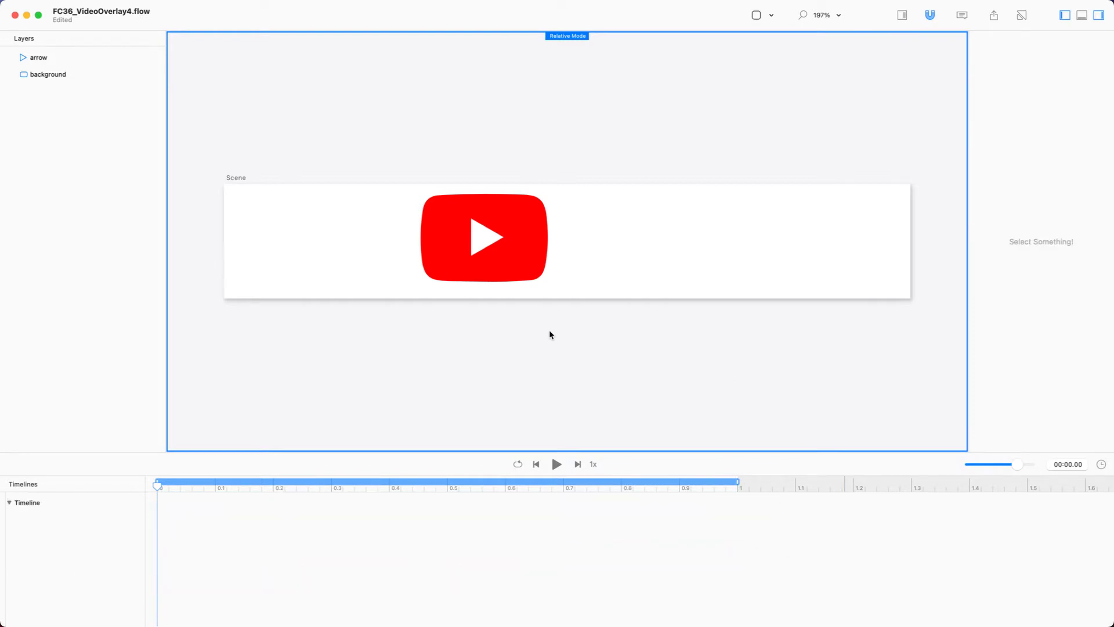
Select the arrow and background together and scale them up proportionally until the background is about 126 by 87
{"action": "left_click", "coordinate": [503, 256]}
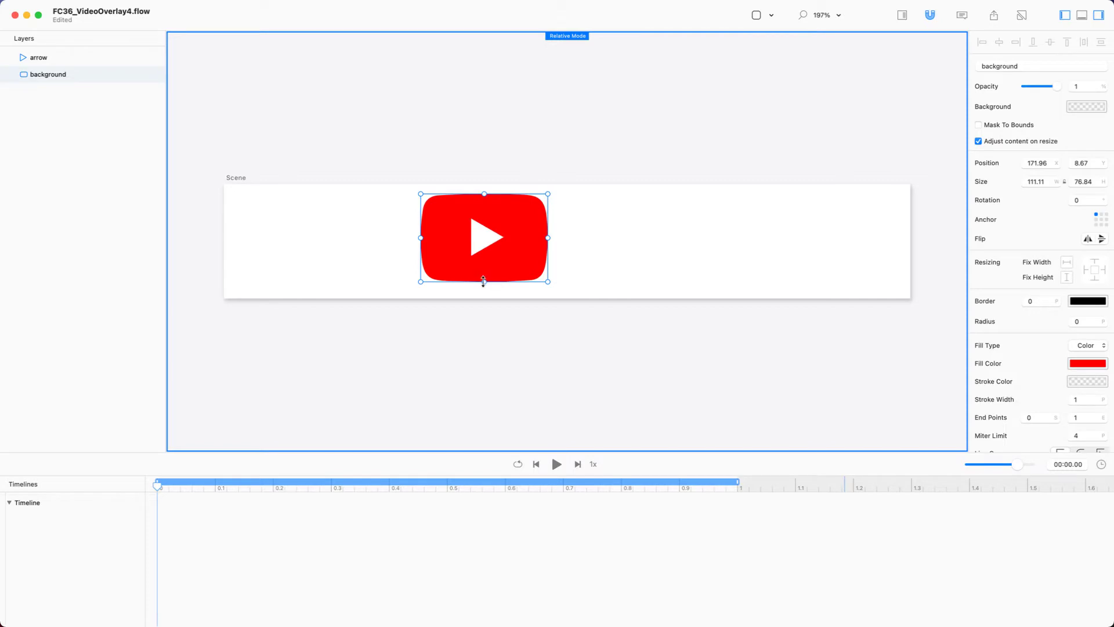
{"action": "left_click_drag", "start_coordinate": [483, 282], "coordinate": [485, 288]}
{"action": "key", "text": "super+z"}
{"action": "left_click", "coordinate": [494, 255], "text": "shift"}
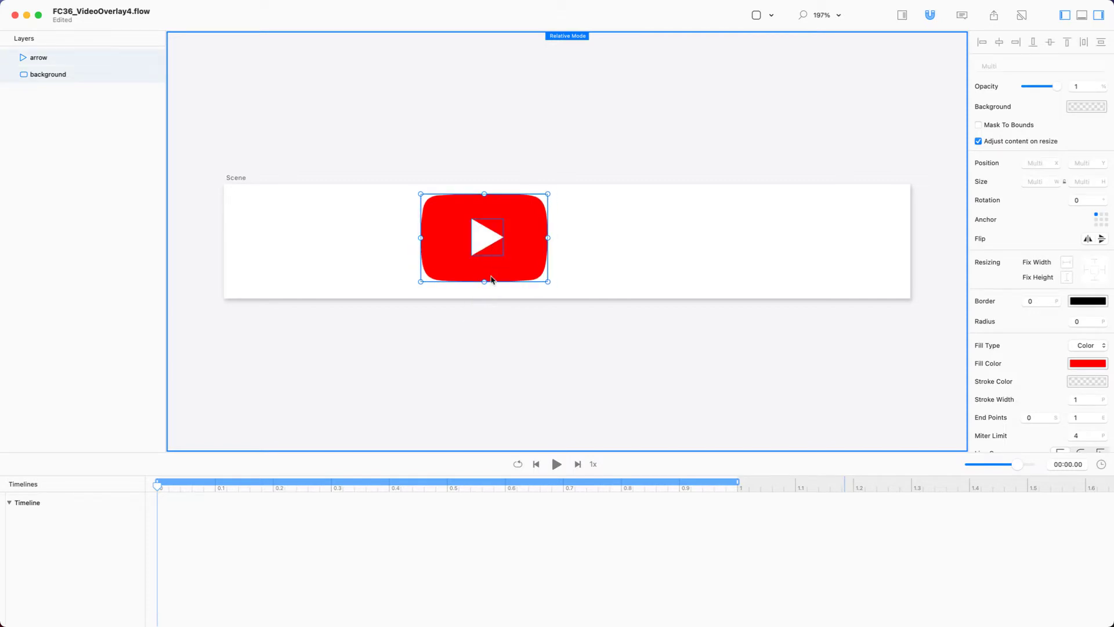
{"action": "left_click_drag", "start_coordinate": [485, 283], "coordinate": [485, 286]}
{"action": "key", "text": "super+z"}
{"action": "left_click_drag", "start_coordinate": [419, 282], "coordinate": [403, 295]}
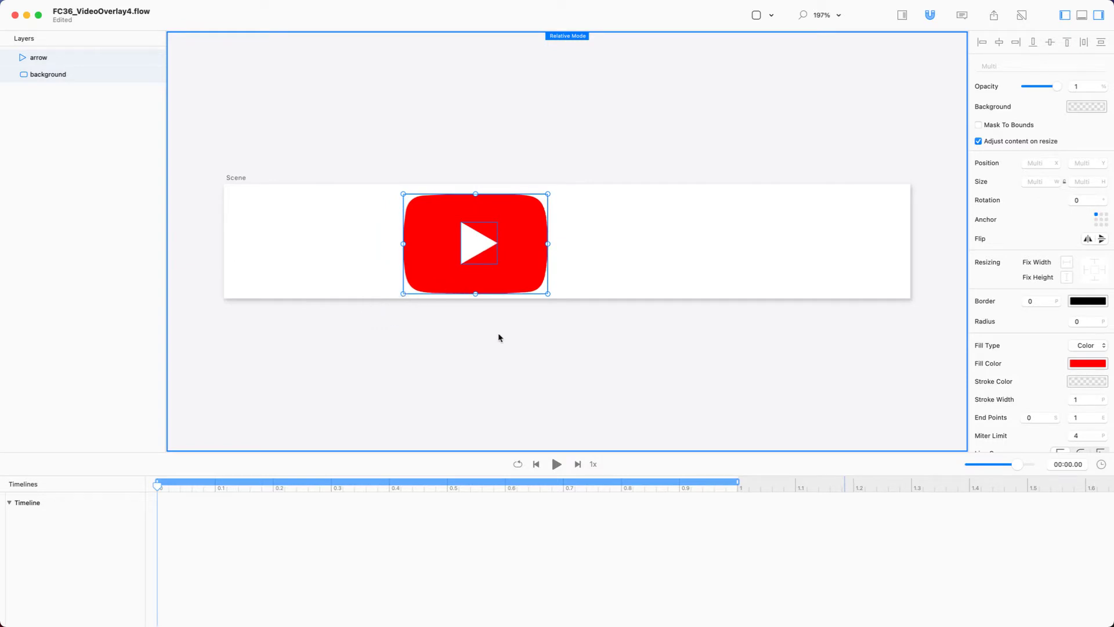
Move the arrow and background together to the scene's left edge, leaving the background 10 from that edge
{"action": "left_click", "coordinate": [652, 289]}
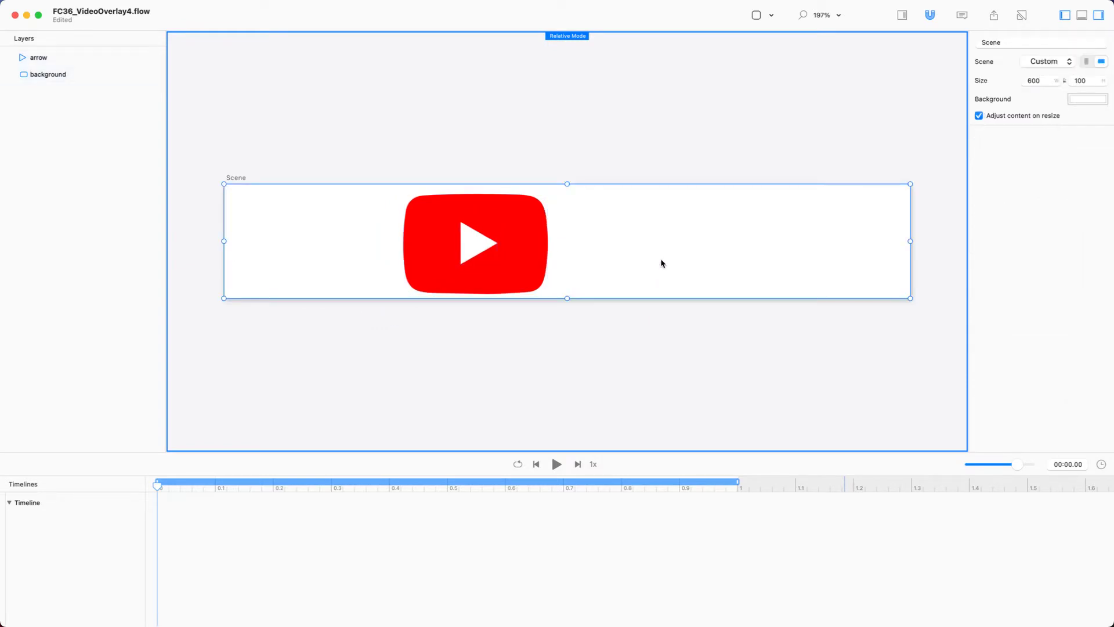
{"action": "left_click", "coordinate": [471, 238]}
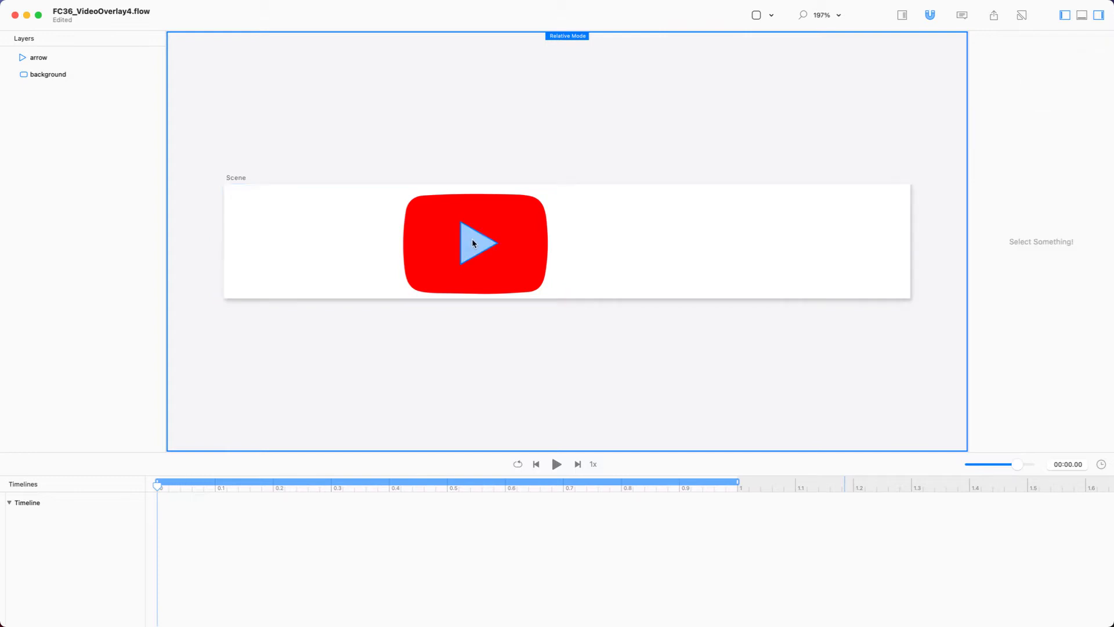
{"action": "left_click", "coordinate": [510, 210], "text": "shift"}
{"action": "left_click_drag", "start_coordinate": [509, 210], "coordinate": [335, 211]}
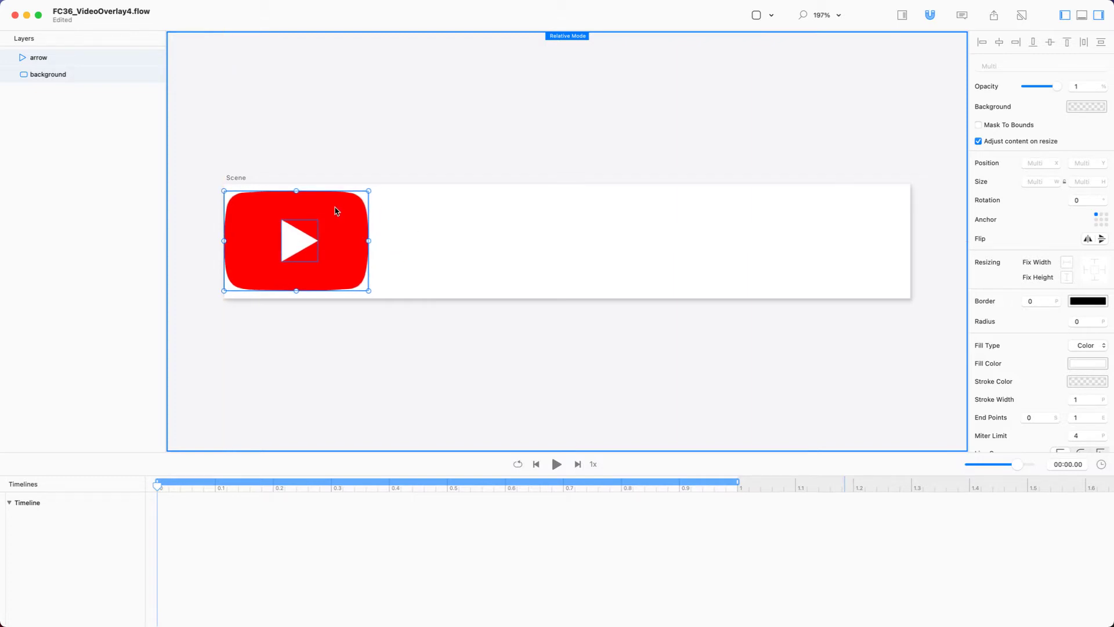
{"action": "key", "text": "shift+Right"}
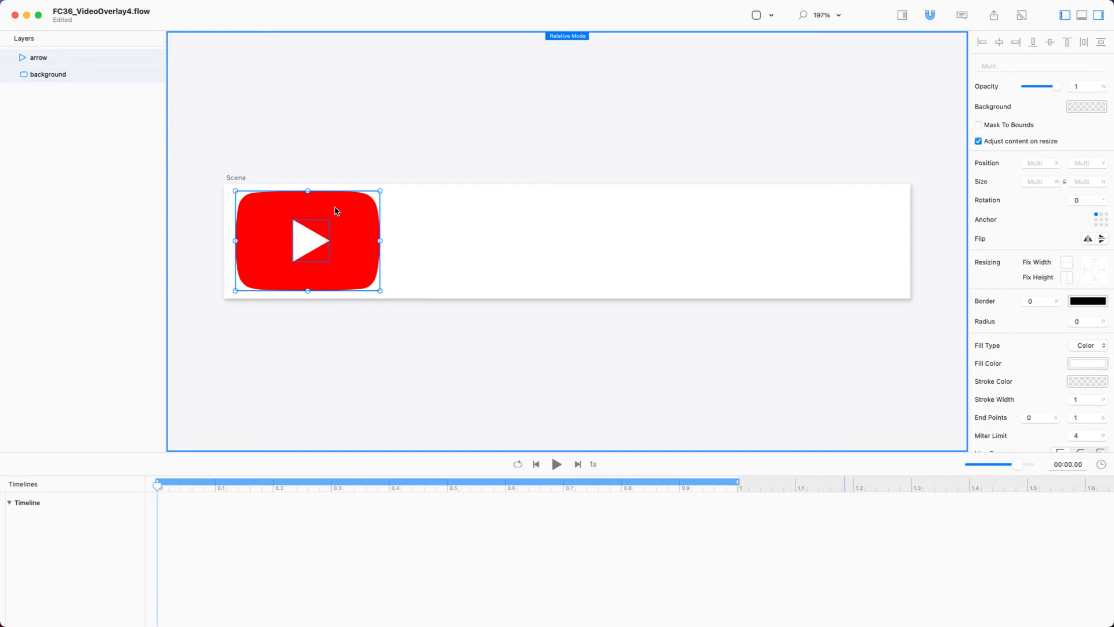
{"action": "left_click", "coordinate": [403, 147]}
{"action": "left_click", "coordinate": [331, 235]}
{"action": "key", "text": "shift+Right"}
{"action": "key", "text": "shift+Left"}
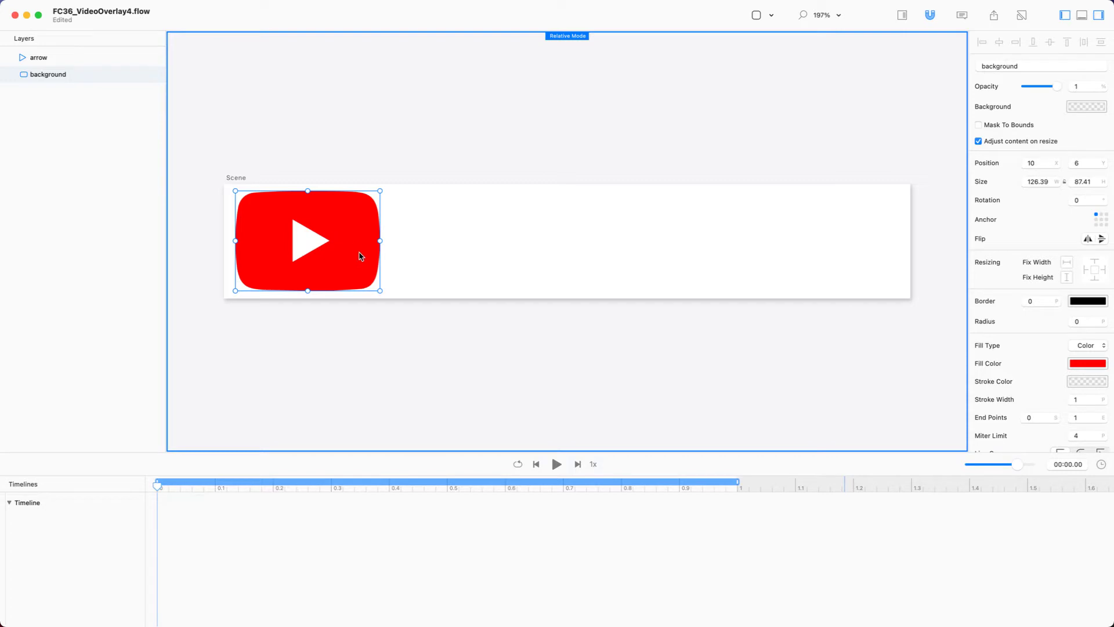
{"action": "left_click", "coordinate": [368, 174]}
{"action": "left_click", "coordinate": [373, 219]}
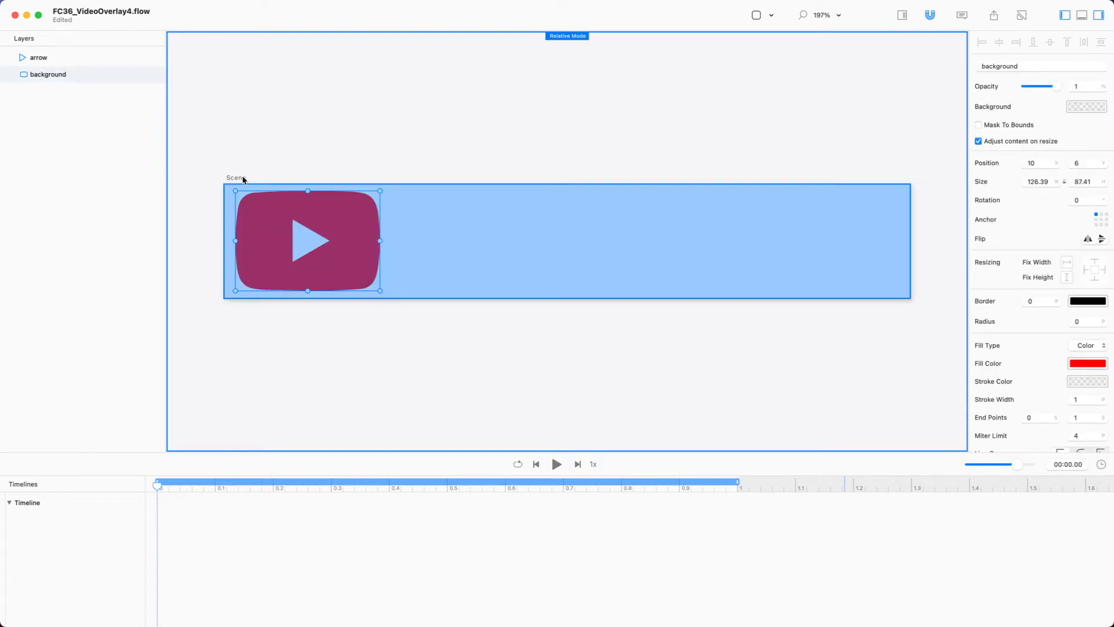
Set the scene's background to the dark colour 1D1D16 and close the Colors window
{"action": "left_click", "coordinate": [243, 179]}
{"action": "left_click", "coordinate": [1089, 102]}
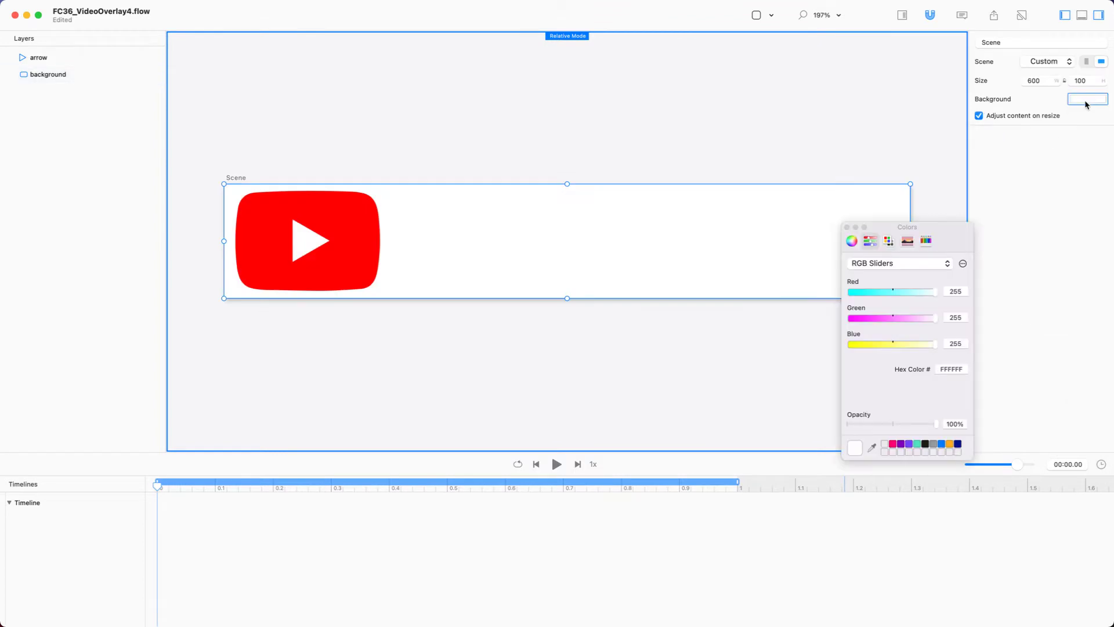
{"action": "left_click", "coordinate": [926, 444]}
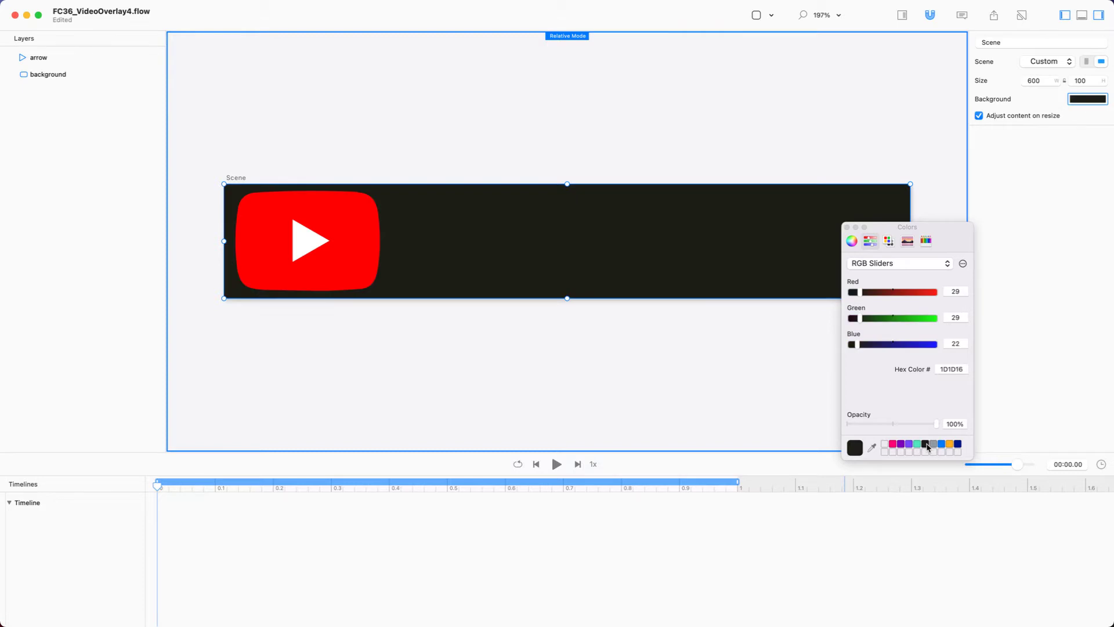
{"action": "left_click", "coordinate": [847, 227]}
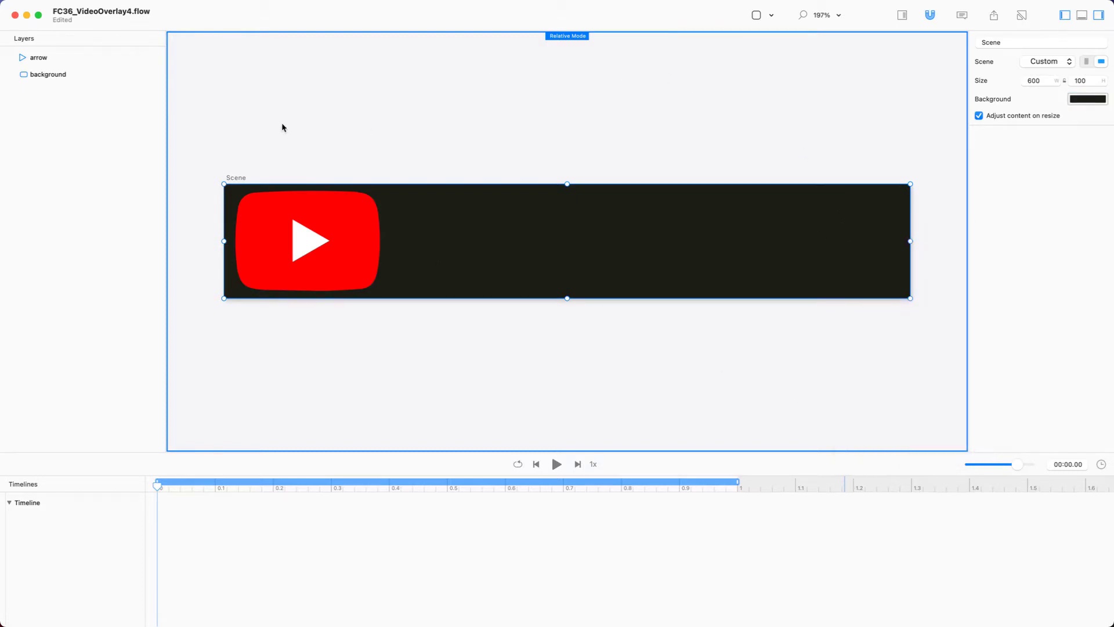
{"action": "left_click", "coordinate": [400, 149]}
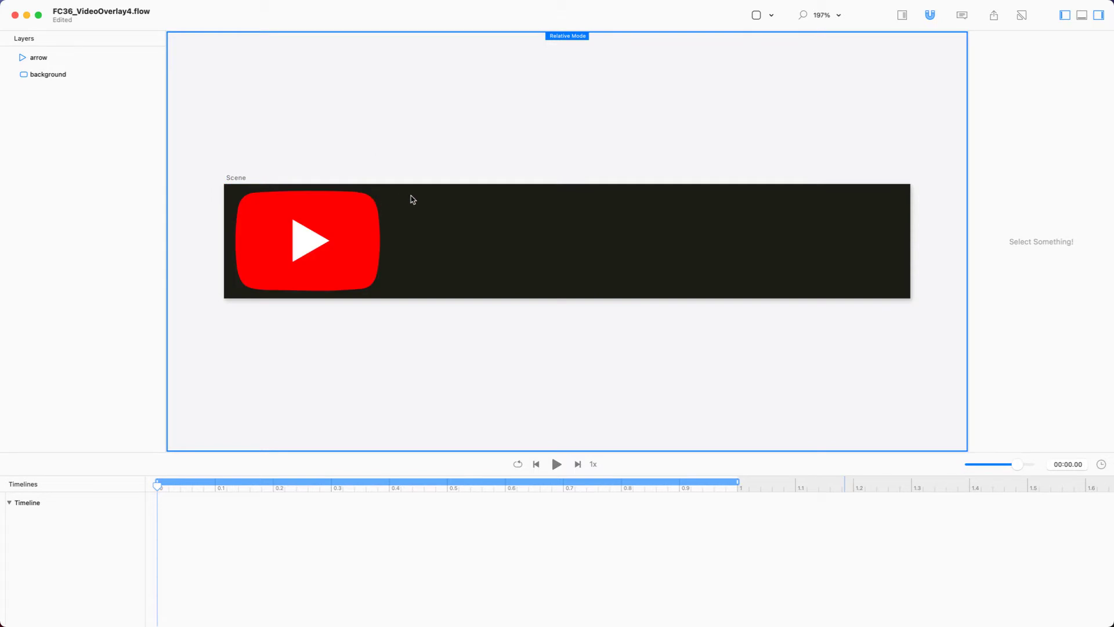
Insert a new layer and set its height to 88 to match the YouTube logo's background
{"action": "left_click", "coordinate": [151, 6]}
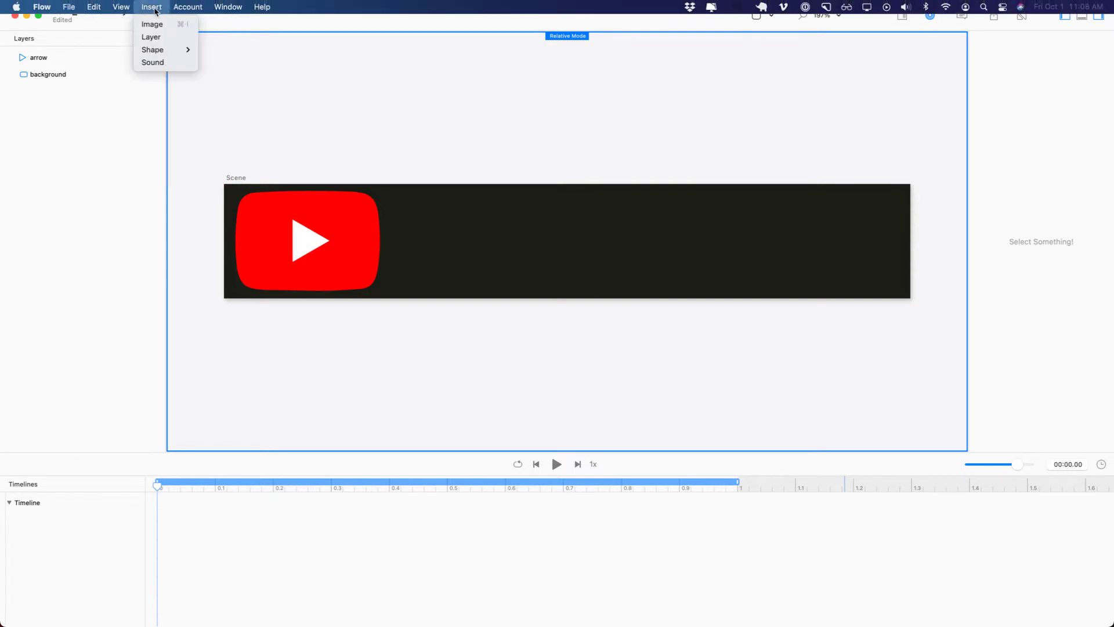
{"action": "left_click", "coordinate": [157, 37]}
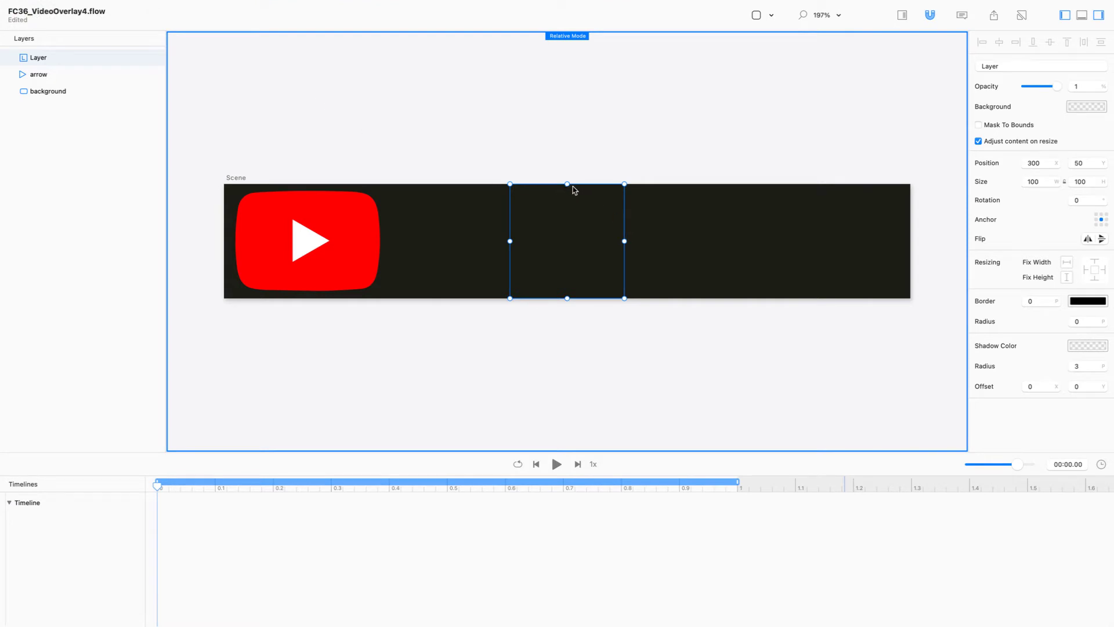
{"action": "left_click_drag", "start_coordinate": [567, 184], "coordinate": [567, 196]}
{"action": "key", "text": "super+z"}
{"action": "left_click", "coordinate": [341, 209]}
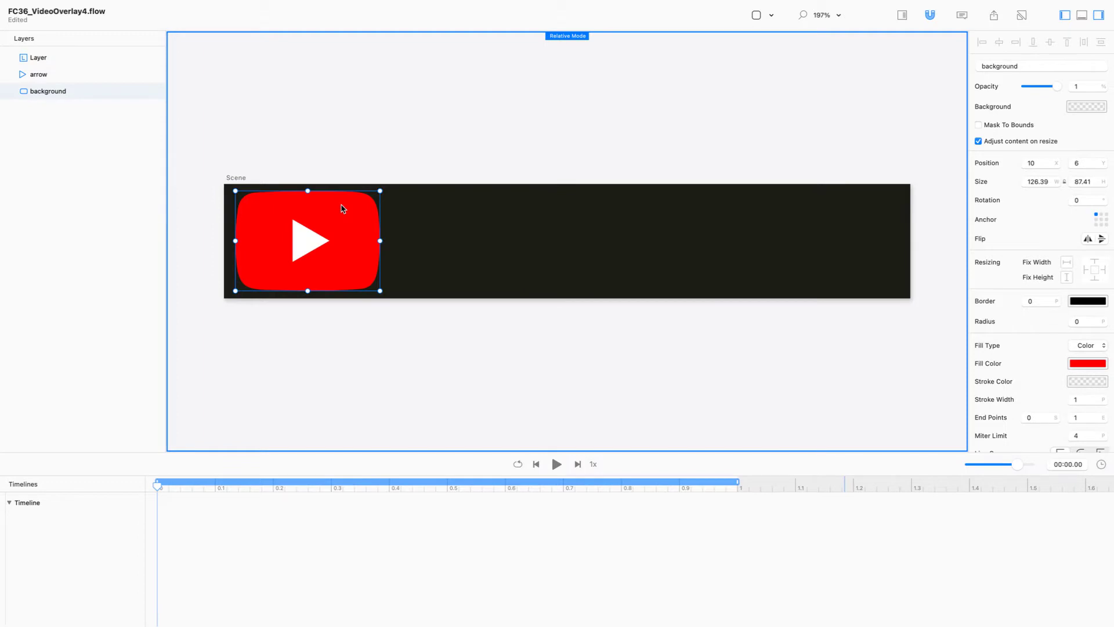
{"action": "left_click", "coordinate": [1094, 180]}
{"action": "left_click", "coordinate": [541, 229]}
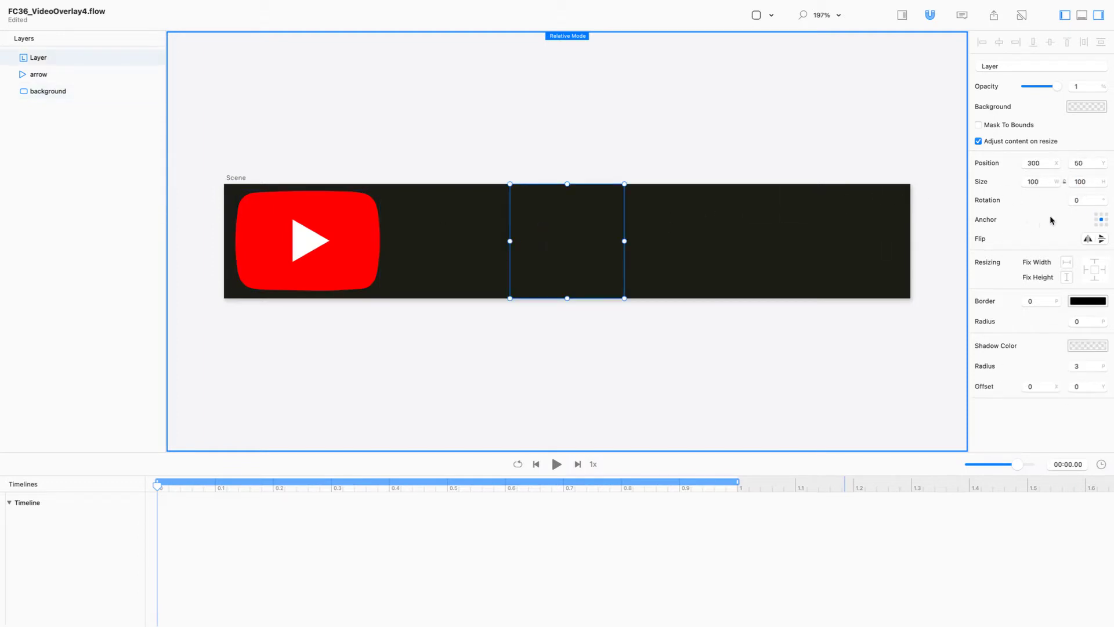
{"action": "left_click", "coordinate": [1090, 182]}
{"action": "type", "text": "88"}
{"action": "key", "text": "Return"}
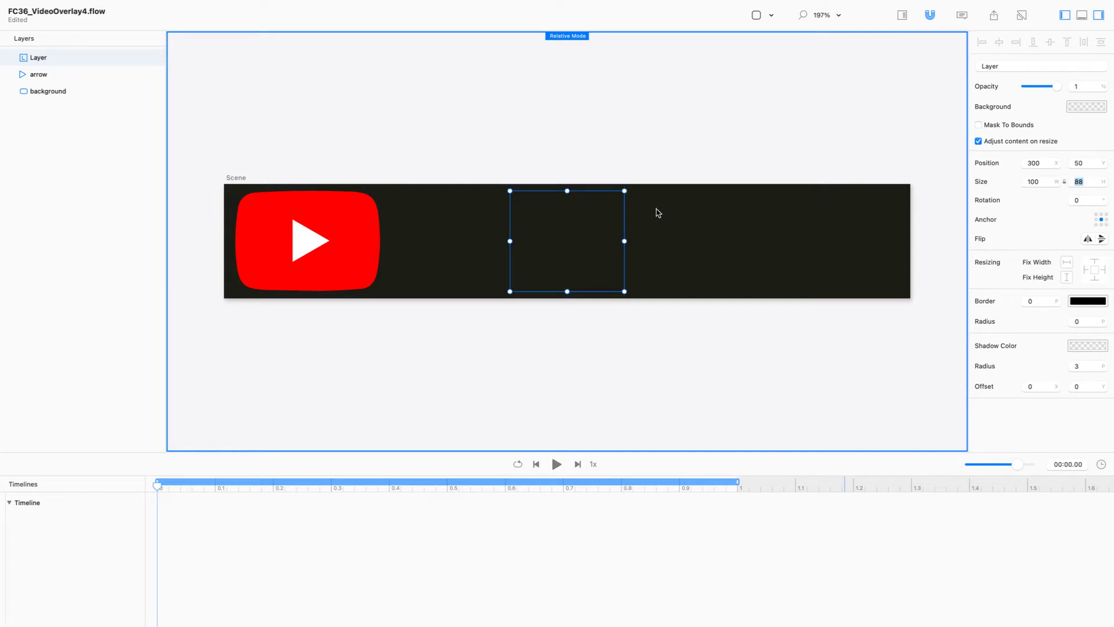
Stretch the new layer from just beside the logo to near the scene's right edge, about 437 wide
{"action": "left_click_drag", "start_coordinate": [510, 241], "coordinate": [402, 239]}
{"action": "left_click_drag", "start_coordinate": [624, 241], "coordinate": [902, 237]}
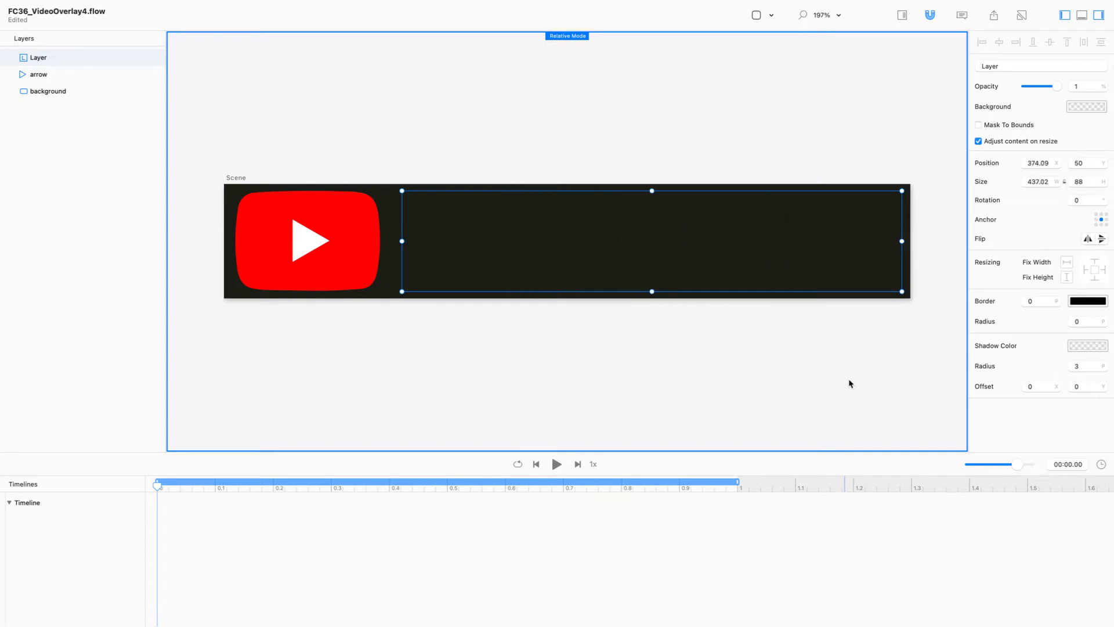
{"action": "left_click", "coordinate": [800, 392]}
{"action": "left_click", "coordinate": [547, 253]}
{"action": "left_click", "coordinate": [1086, 303]}
{"action": "left_click", "coordinate": [954, 369]}
{"action": "type", "text": "ffffff"}
{"action": "key", "text": "Return"}
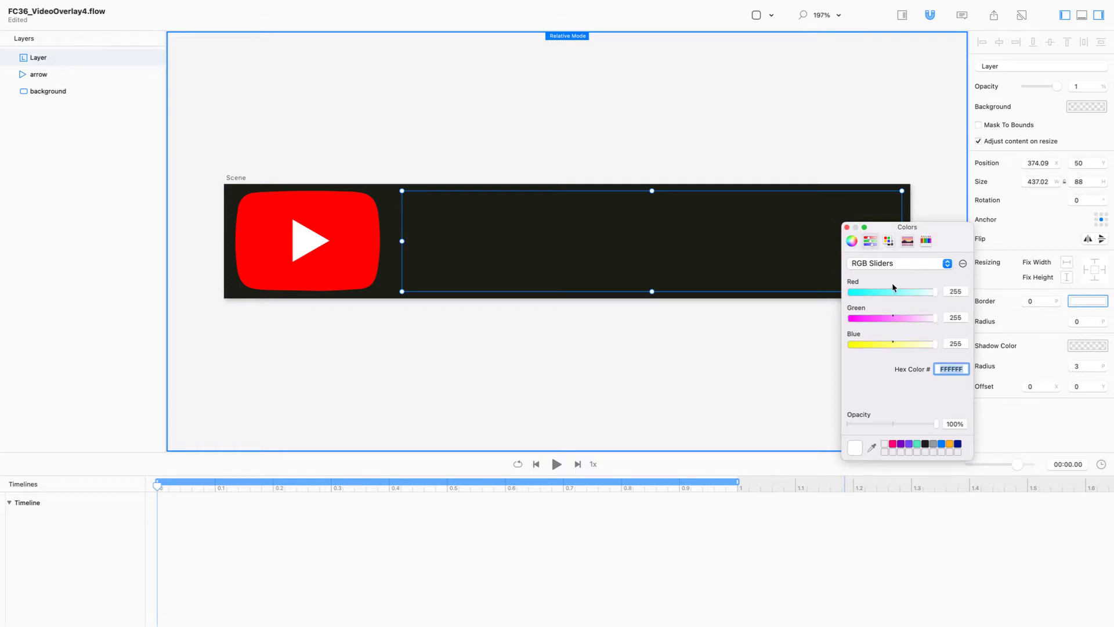
{"action": "left_click", "coordinate": [847, 227]}
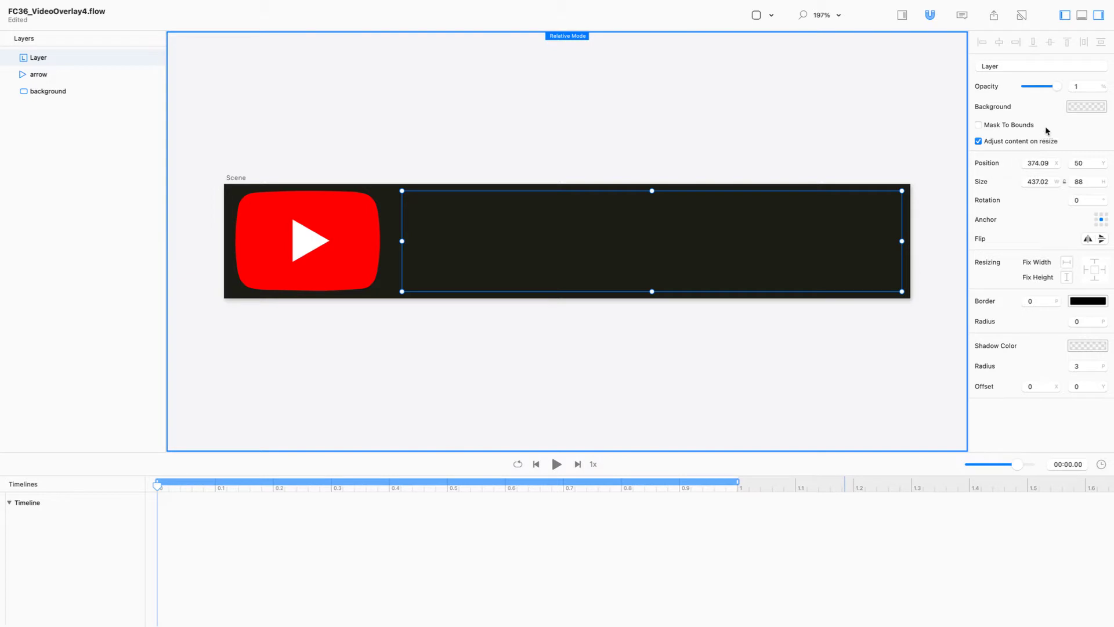
Set the new layer's background to white FFFFFF at 100% opacity and close the Colors window
{"action": "left_click", "coordinate": [1094, 108]}
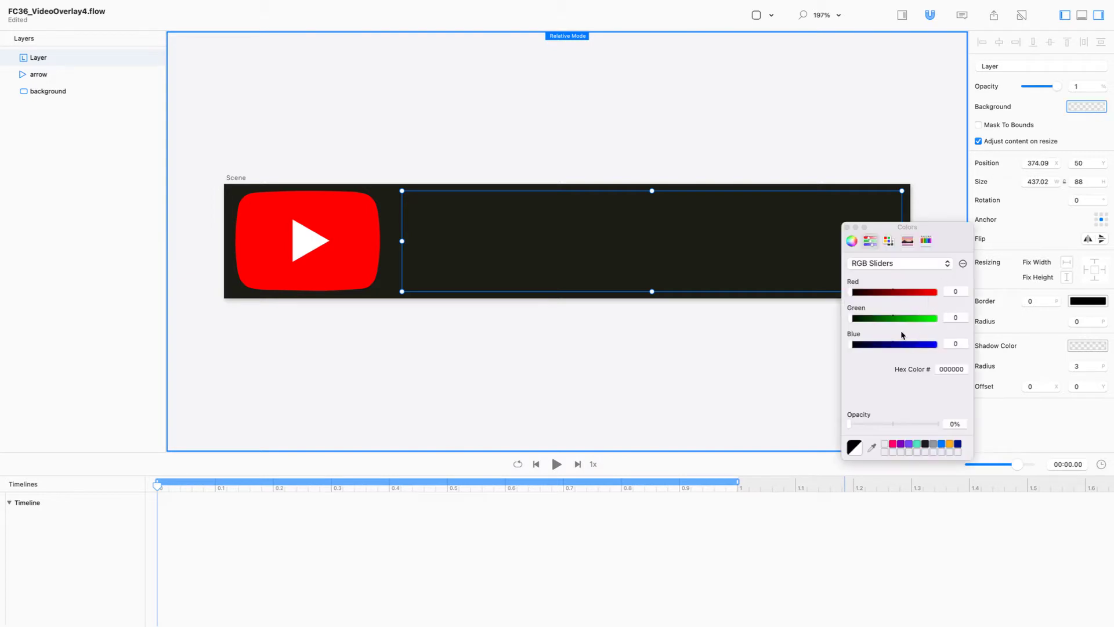
{"action": "double_click", "coordinate": [953, 366]}
{"action": "type", "text": "ffffff"}
{"action": "key", "text": "Return"}
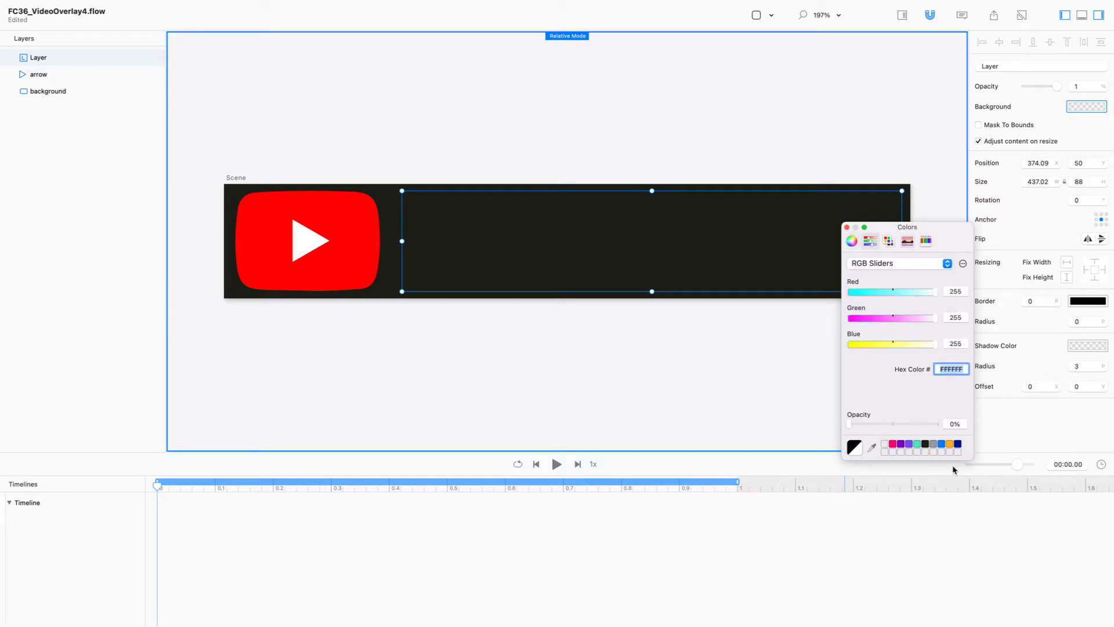
{"action": "left_click_drag", "start_coordinate": [851, 425], "coordinate": [955, 425]}
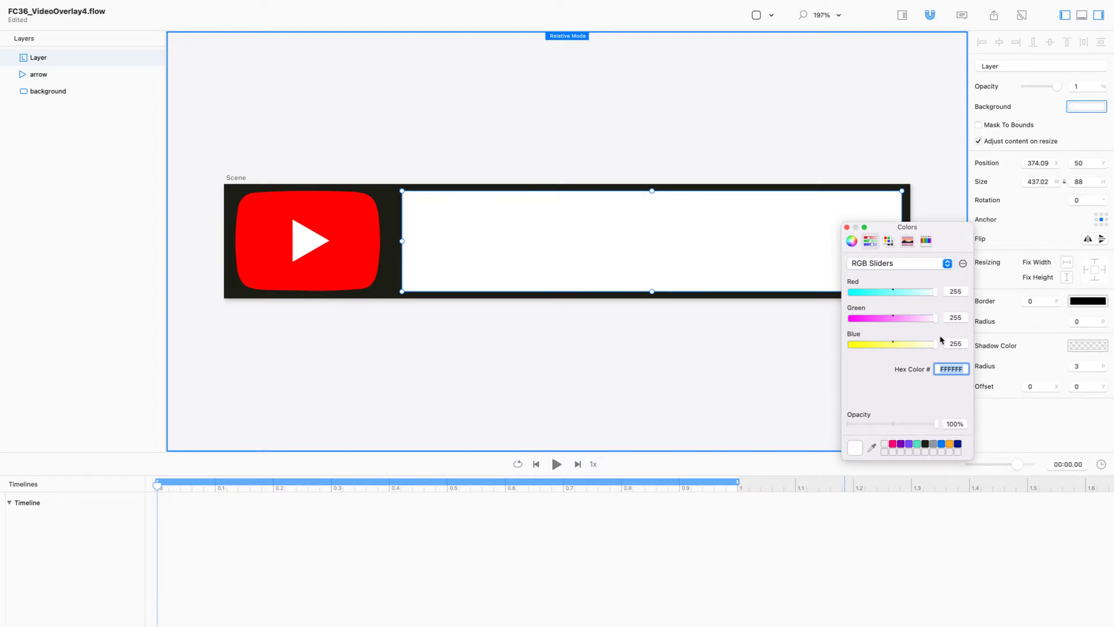
{"action": "left_click", "coordinate": [847, 227]}
{"action": "left_click", "coordinate": [694, 385]}
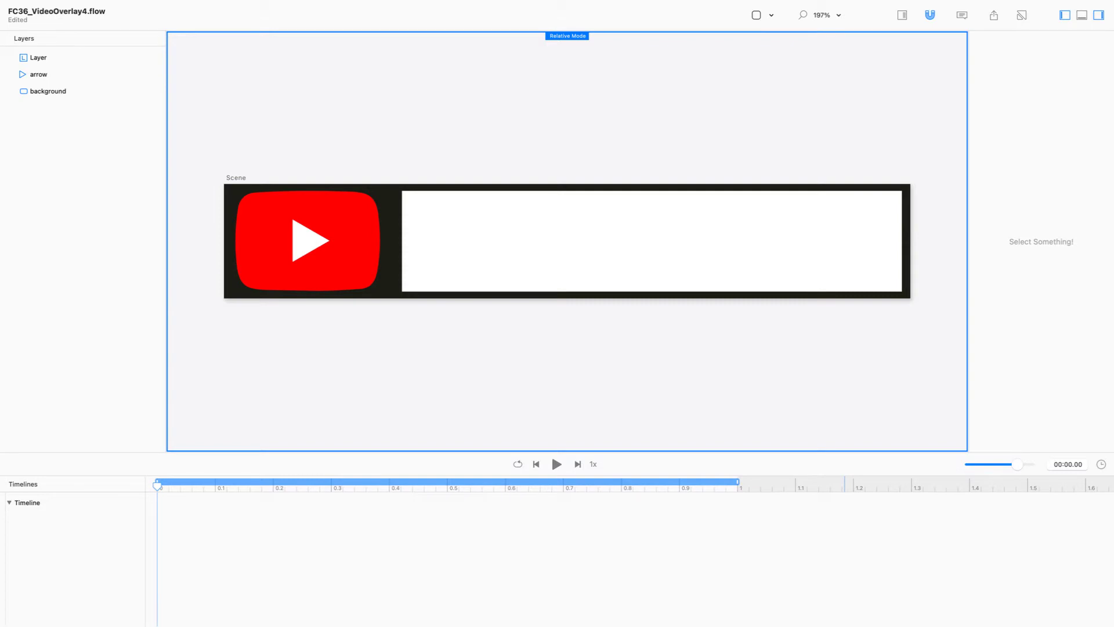
{"action": "key", "text": "super+Tab"}
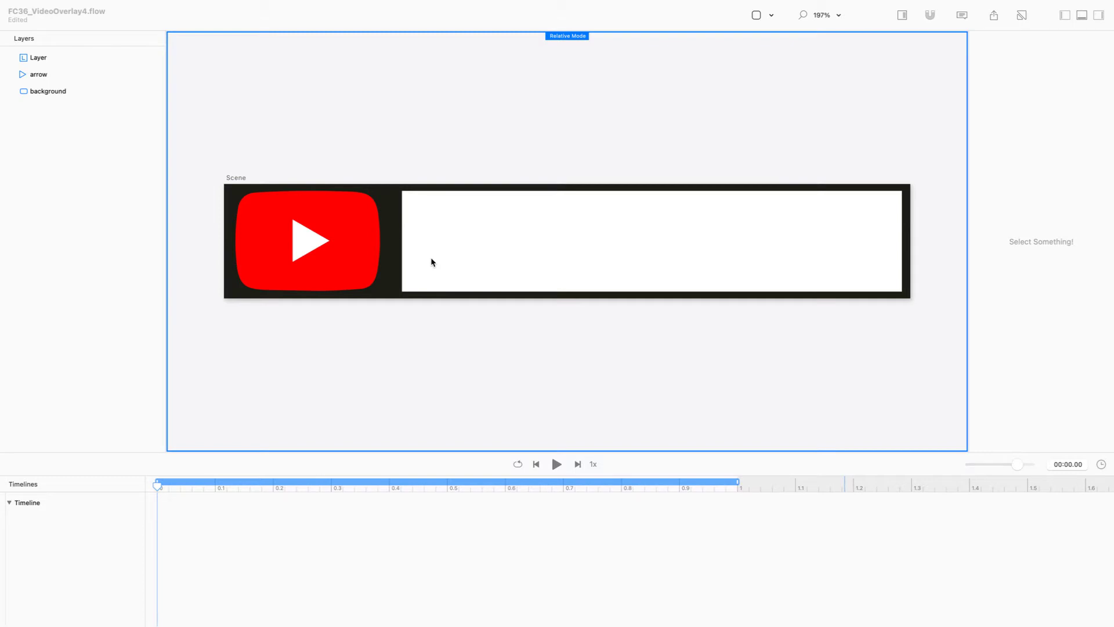
{"action": "left_click", "coordinate": [440, 364]}
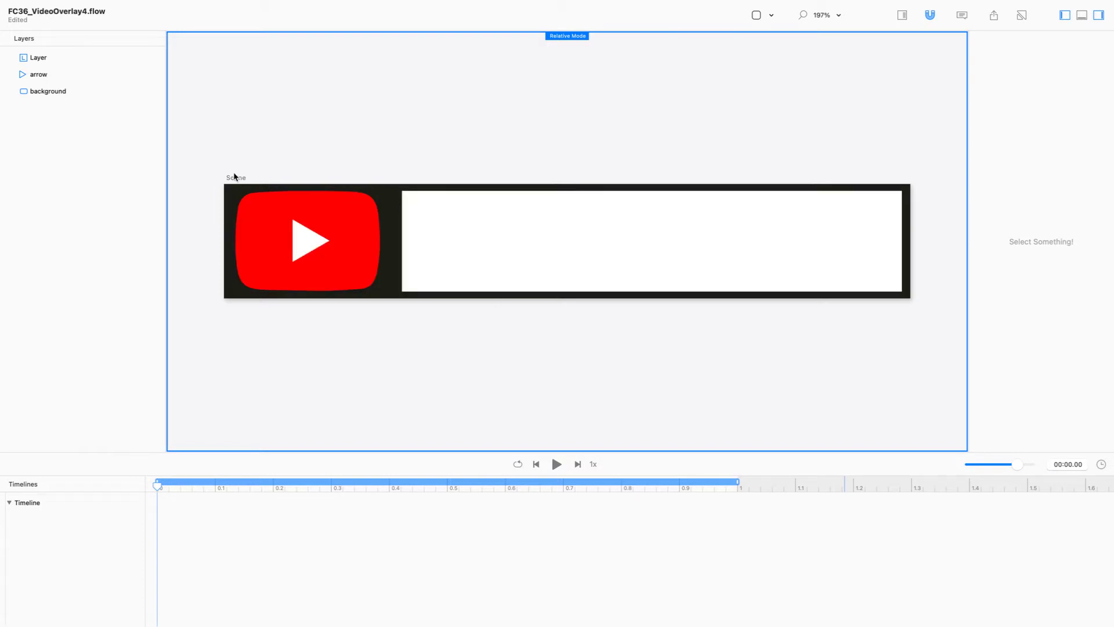
Copy the scene's name, paste it as a text layer and enlarge it over the white layer to about 422 by 73
{"action": "left_click", "coordinate": [236, 182]}
{"action": "left_click_drag", "start_coordinate": [1003, 41], "coordinate": [892, 47]}
{"action": "key", "text": "super+c"}
{"action": "left_click", "coordinate": [625, 114]}
{"action": "key", "text": "super+v"}
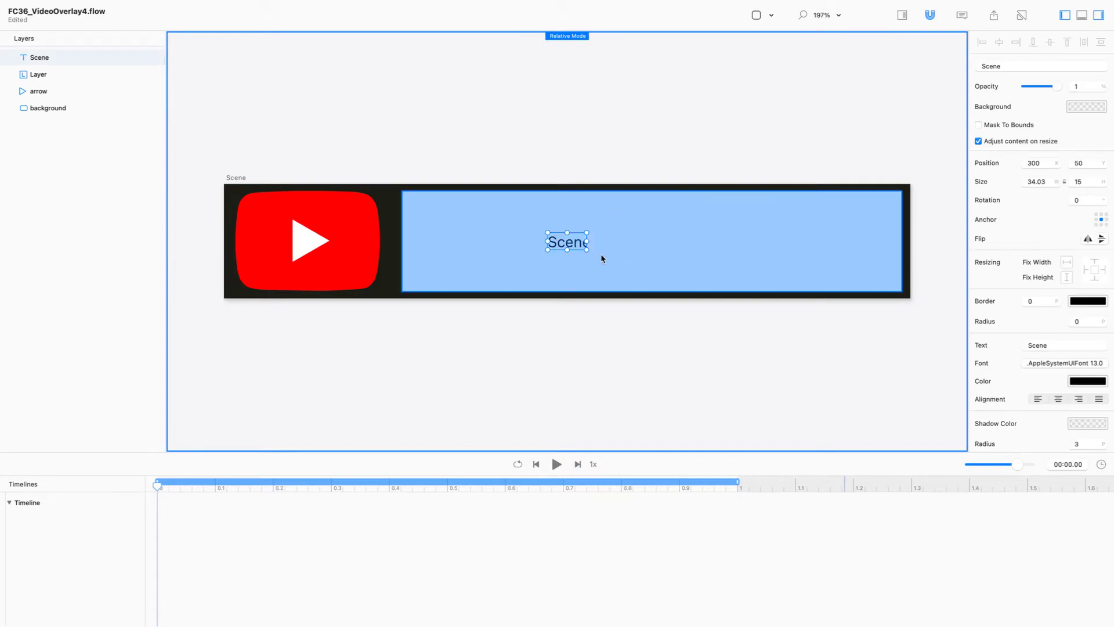
{"action": "left_click_drag", "start_coordinate": [586, 241], "coordinate": [487, 215]}
{"action": "left_click_drag", "start_coordinate": [488, 216], "coordinate": [895, 283]}
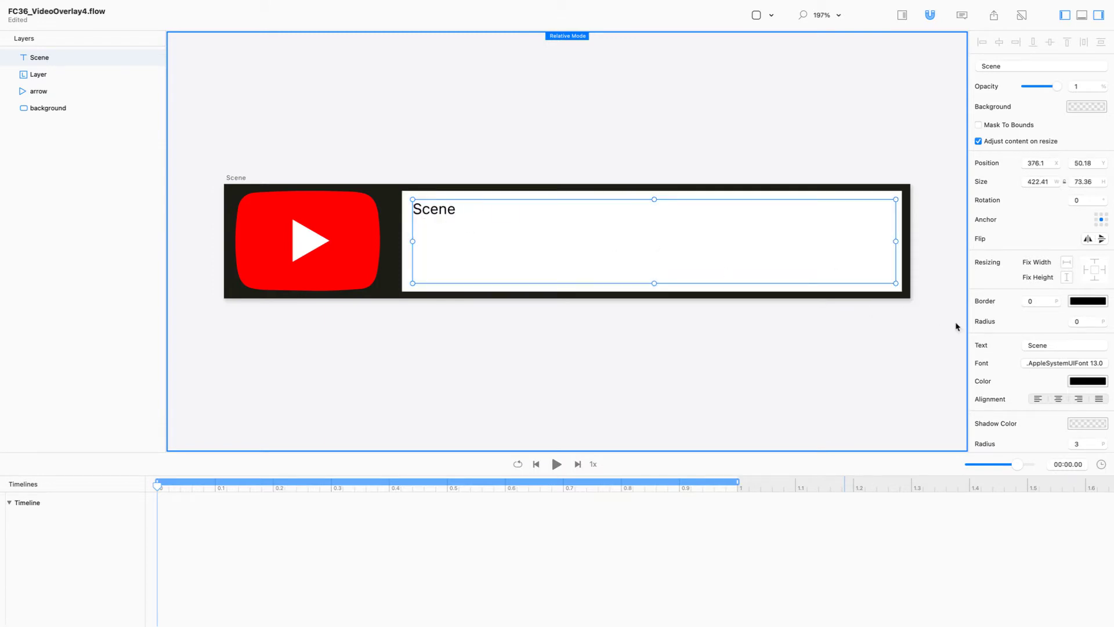
Replace the text layer's content with "SUBSCRIBE TO" in capitals
{"action": "double_click", "coordinate": [1063, 344]}
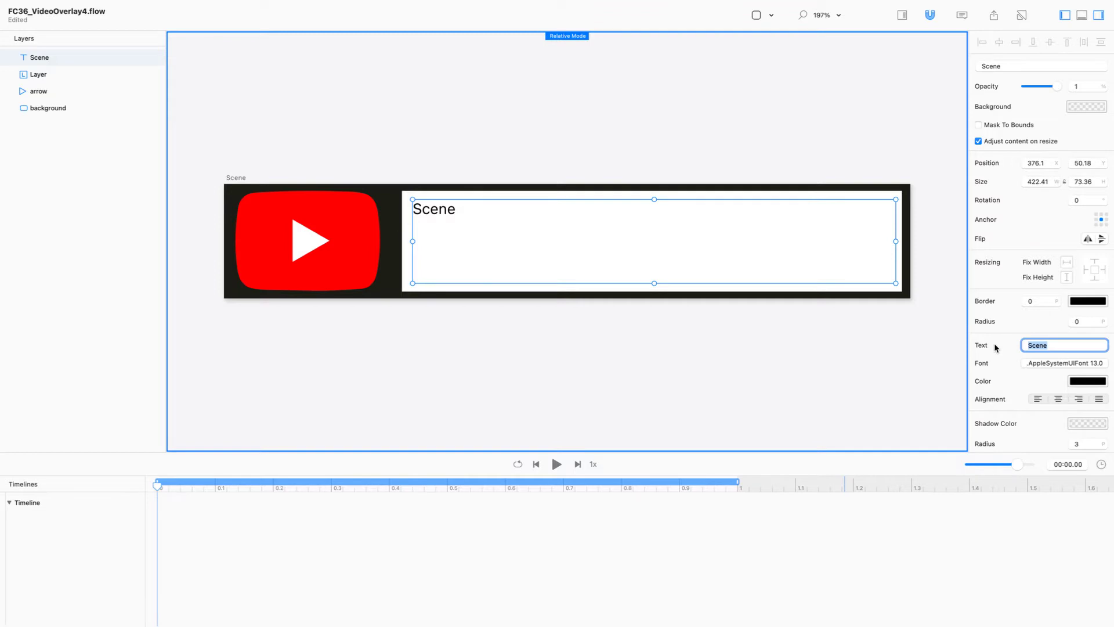
{"action": "type", "text": "Subscribe to"}
{"action": "key", "text": "Return"}
{"action": "type", "text": "SUBSCRIBE TO"}
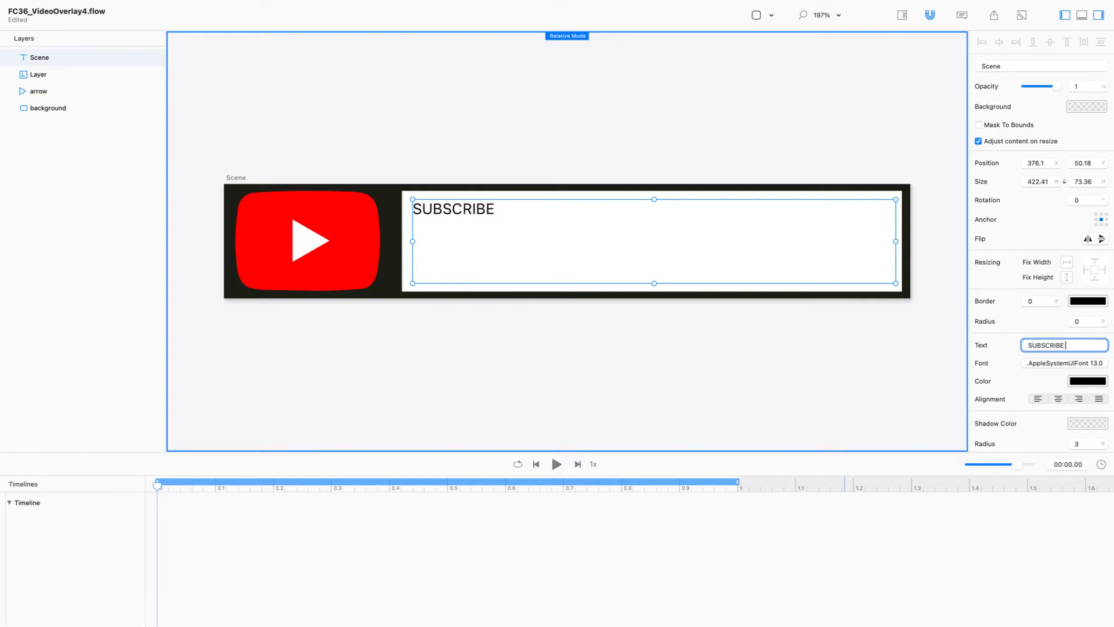
Set the "SUBSCRIBE TO" text's font to Basier Circle SemiBold Italic
{"action": "left_click", "coordinate": [1086, 367]}
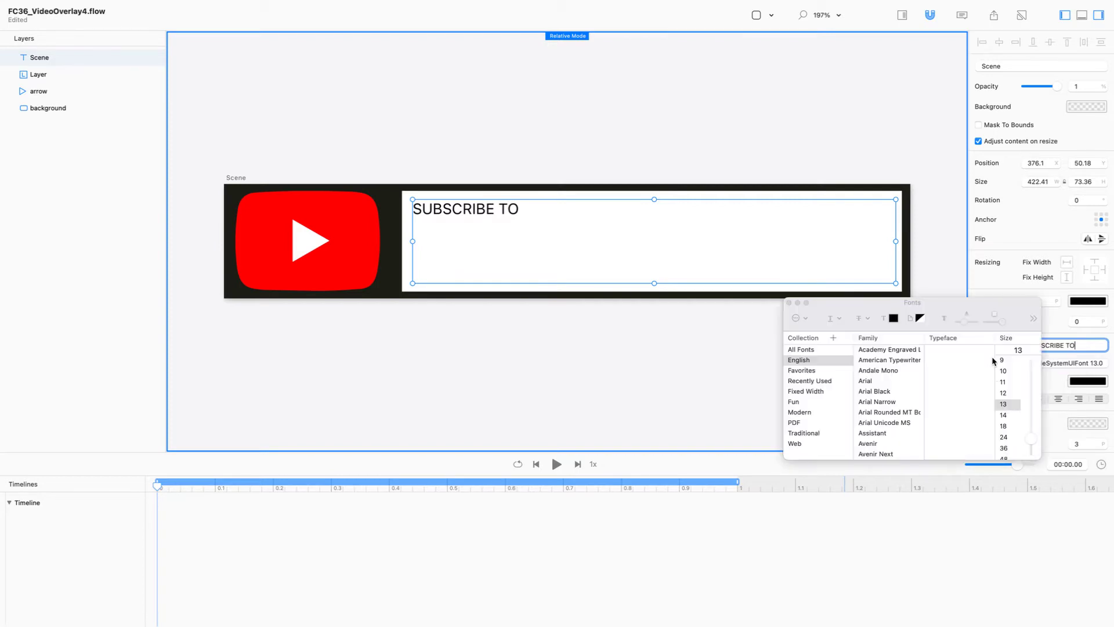
{"action": "scroll", "coordinate": [861, 396], "scroll_direction": "down", "scroll_amount": 1}
{"action": "scroll", "coordinate": [884, 426], "scroll_direction": "down", "scroll_amount": 3}
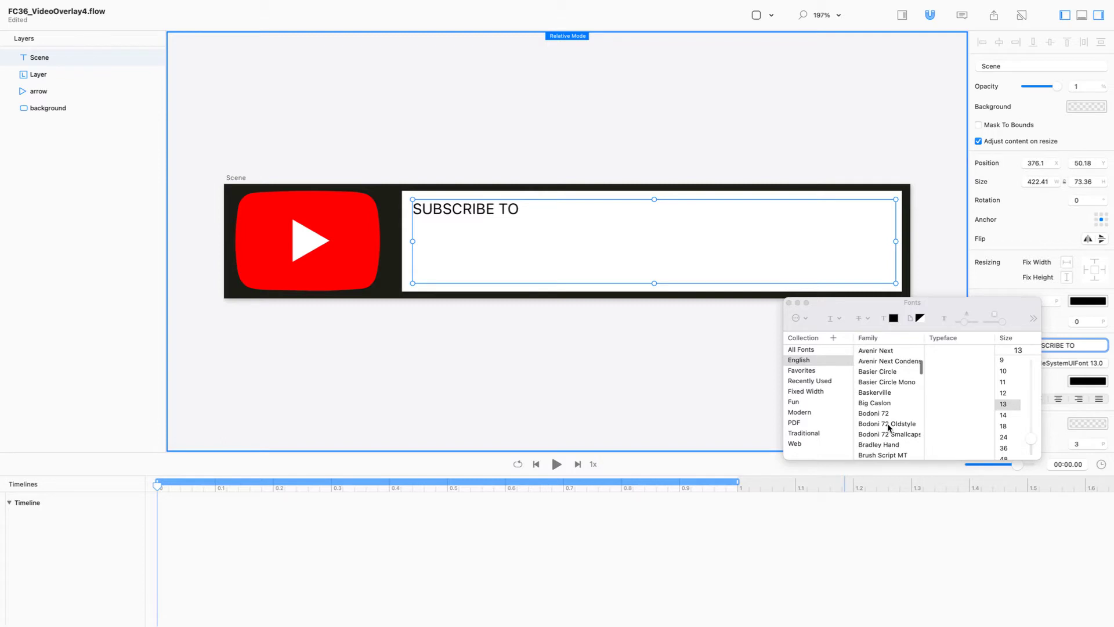
{"action": "left_click", "coordinate": [885, 373]}
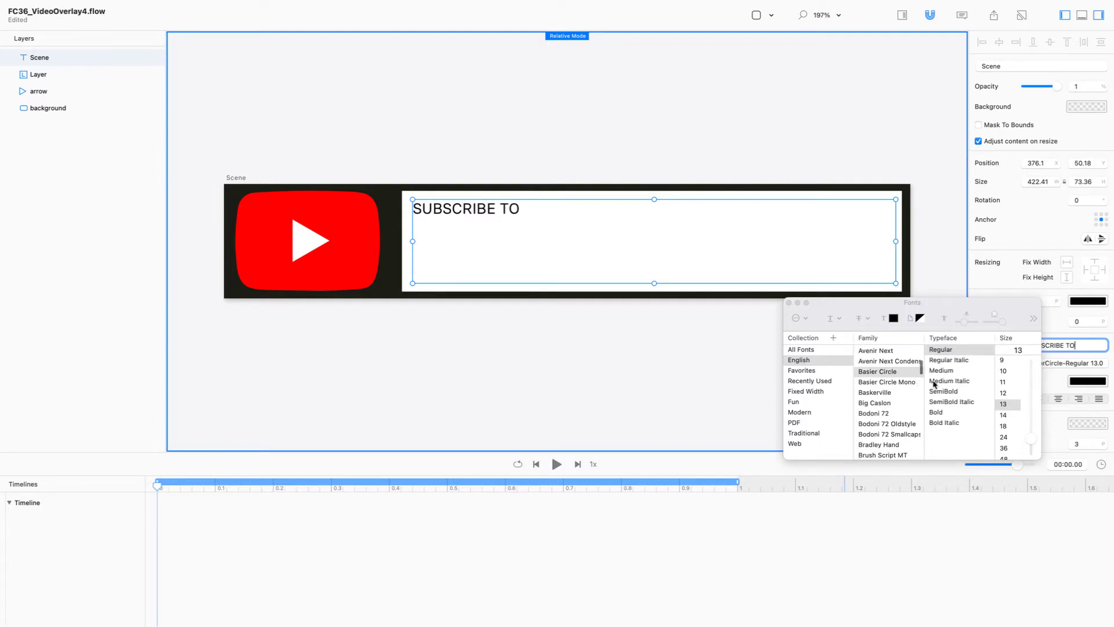
{"action": "left_click", "coordinate": [952, 402]}
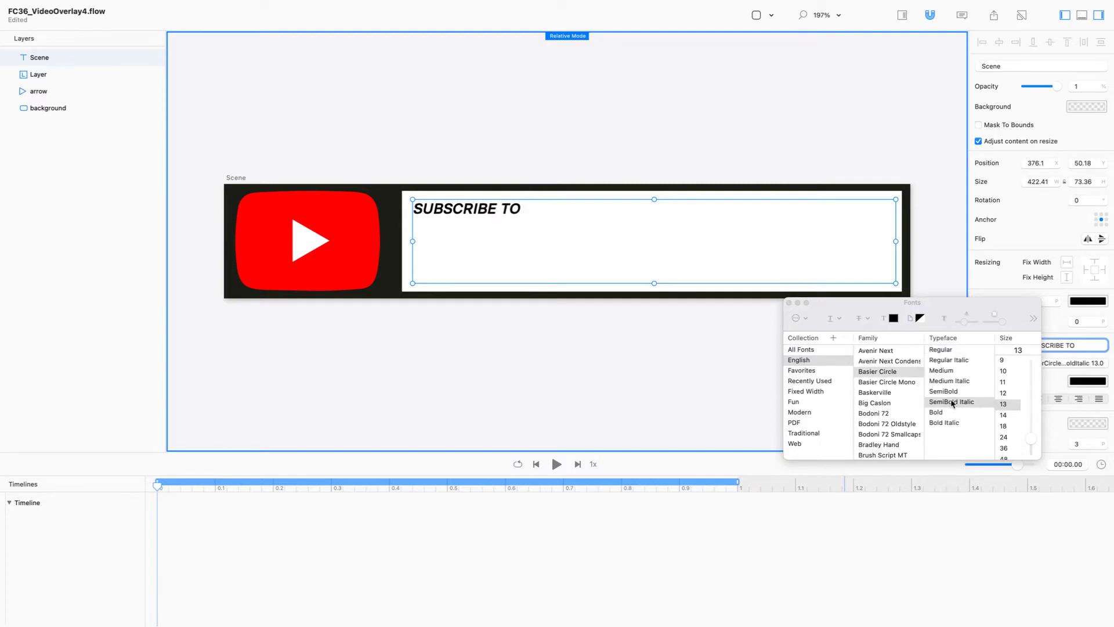
Set the "SUBSCRIBE TO" text to Bold Italic and try larger font sizes of 36, 48 and 64
{"action": "left_click", "coordinate": [960, 422]}
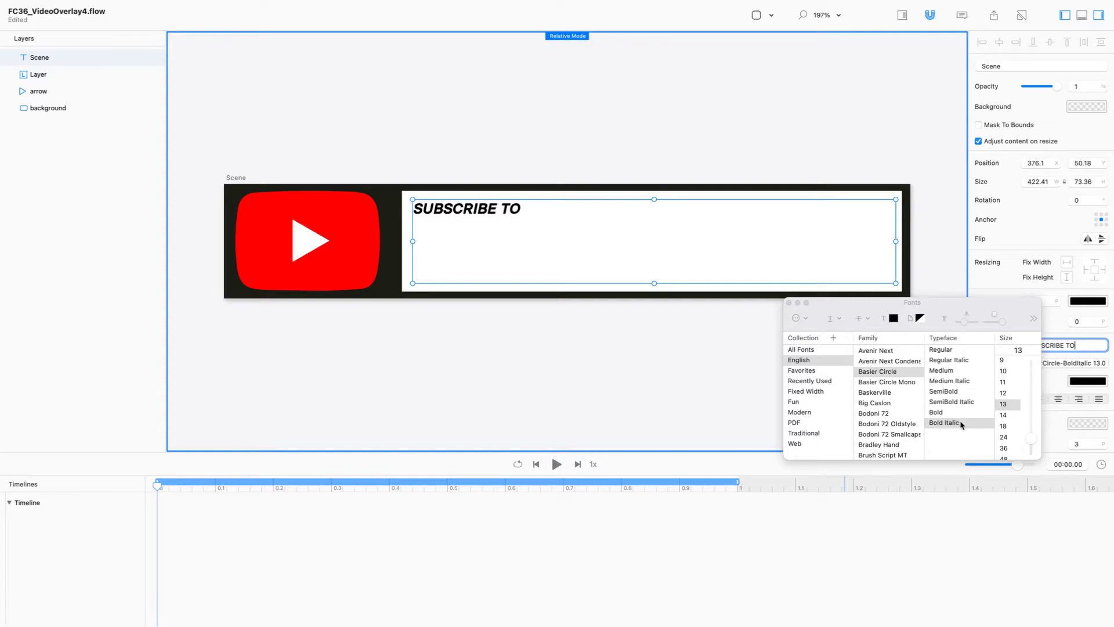
{"action": "left_click", "coordinate": [1009, 449]}
{"action": "scroll", "coordinate": [1009, 447], "scroll_direction": "down", "scroll_amount": 2}
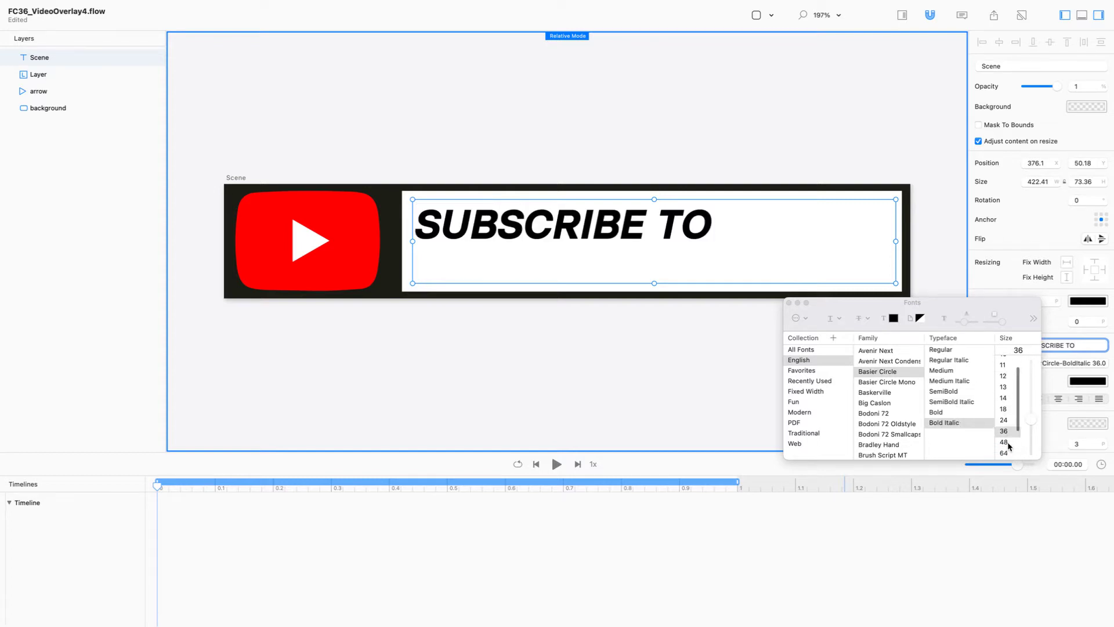
{"action": "left_click", "coordinate": [1010, 443]}
{"action": "scroll", "coordinate": [1009, 443], "scroll_direction": "down", "scroll_amount": 1}
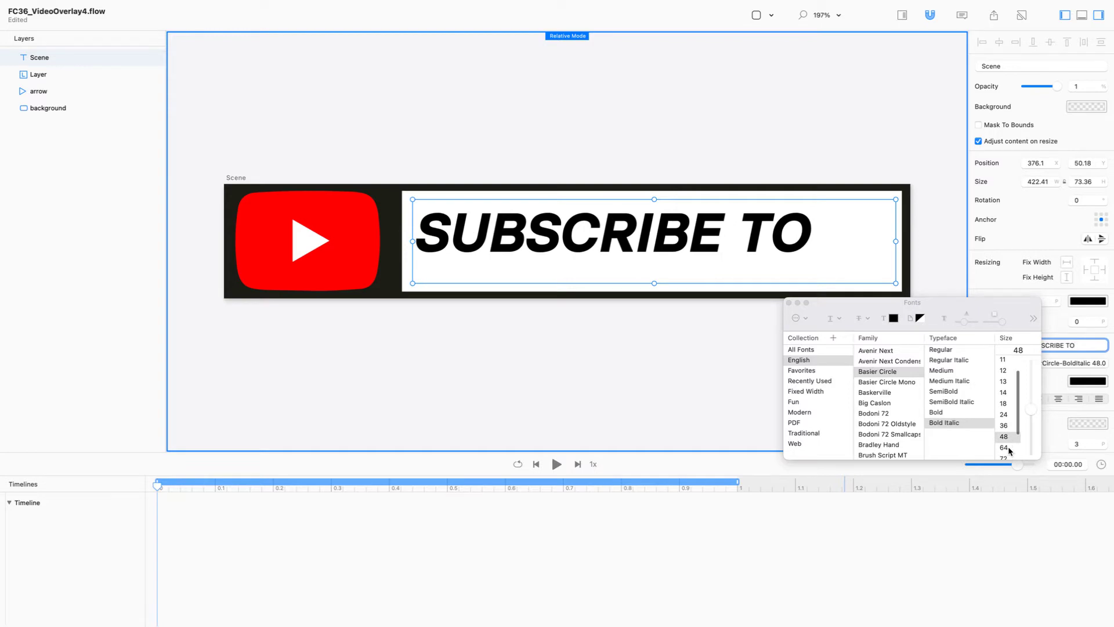
{"action": "left_click", "coordinate": [1009, 447]}
Reduce the "SUBSCRIBE TO" text's font size to 56, close the Fonts window and centre-align the text
{"action": "left_click", "coordinate": [1024, 350]}
{"action": "key", "text": "BackSpace"}
{"action": "key", "text": "BackSpace"}
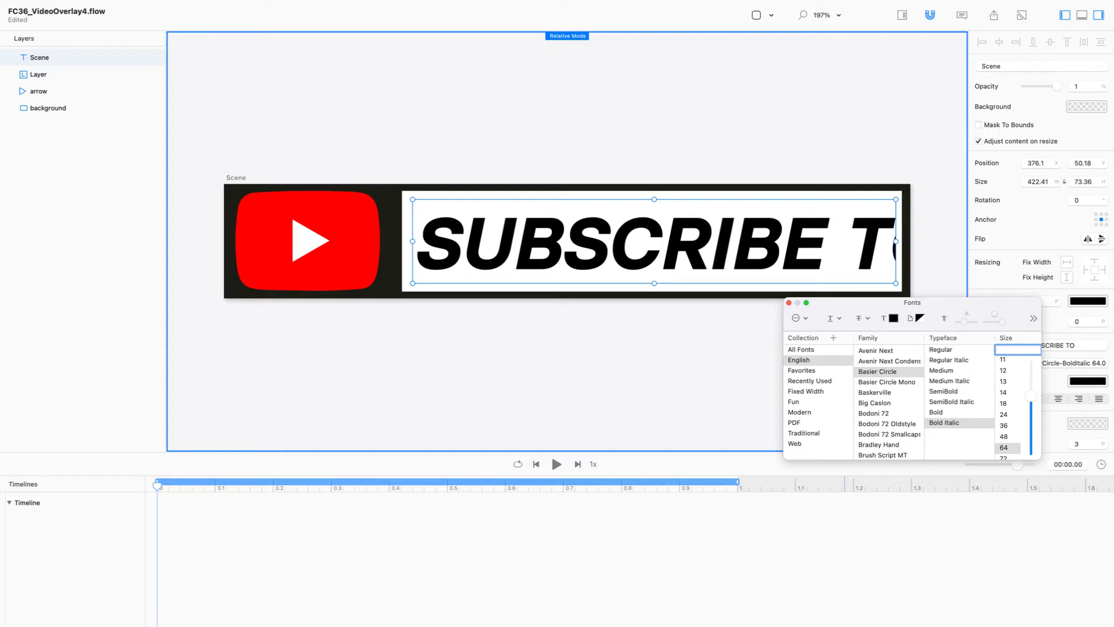
{"action": "type", "text": "60"}
{"action": "key", "text": "Return"}
{"action": "key", "text": "BackSpace"}
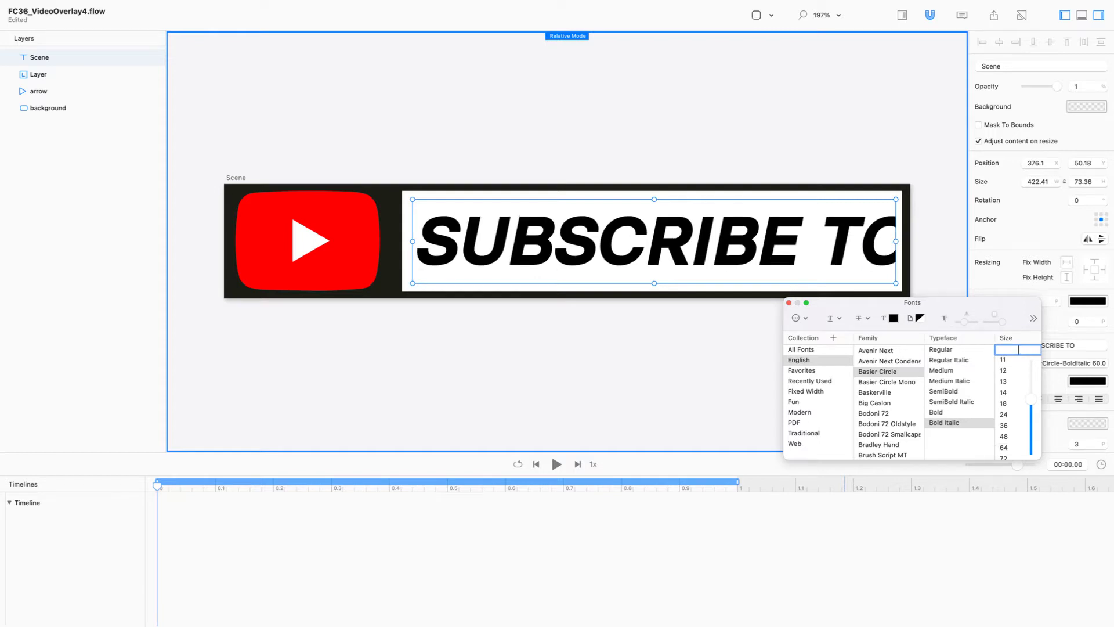
{"action": "type", "text": "56"}
{"action": "key", "text": "Return"}
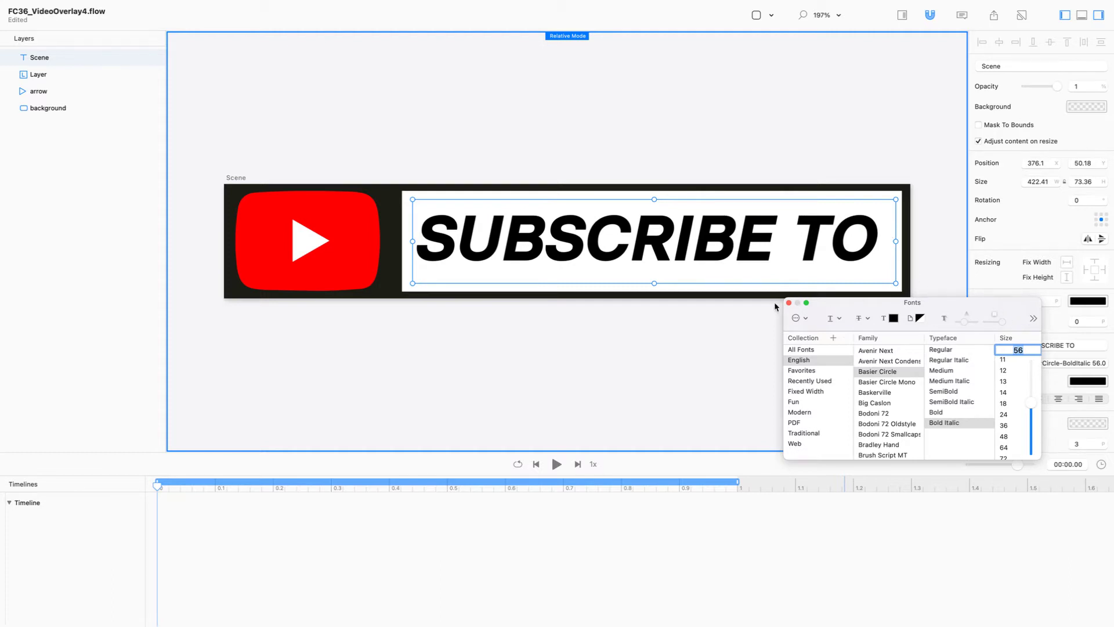
{"action": "key", "text": "super+t"}
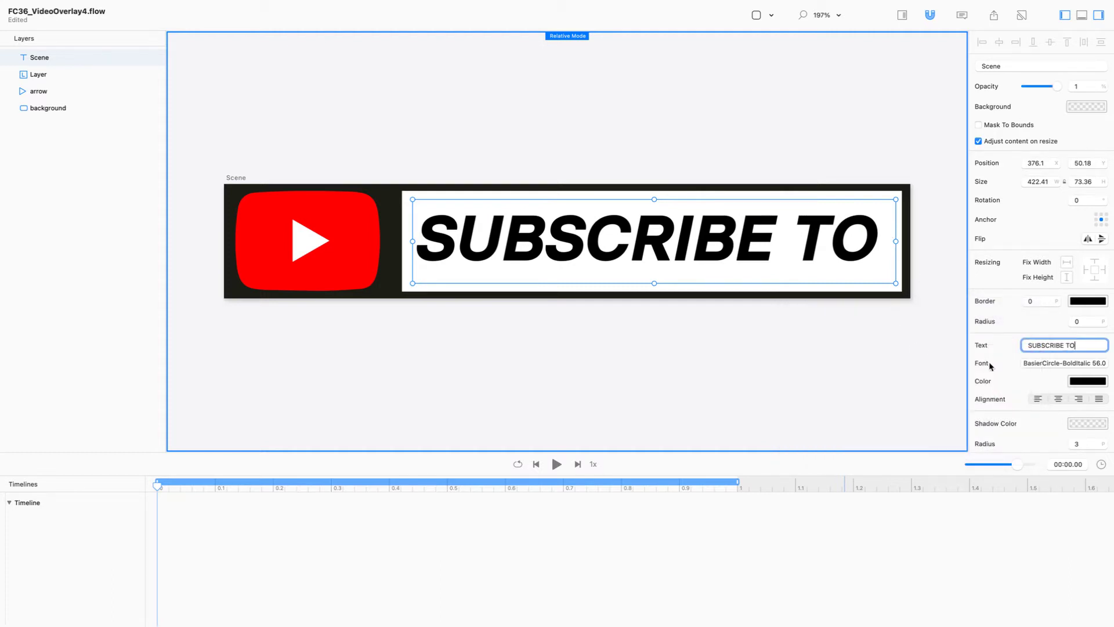
{"action": "left_click", "coordinate": [1058, 399]}
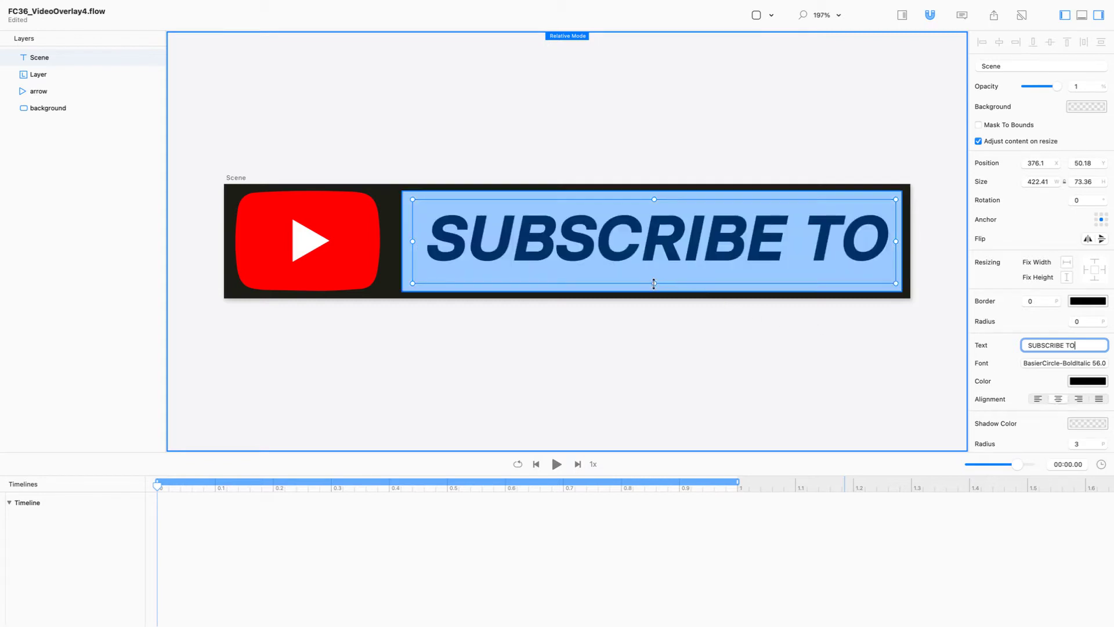
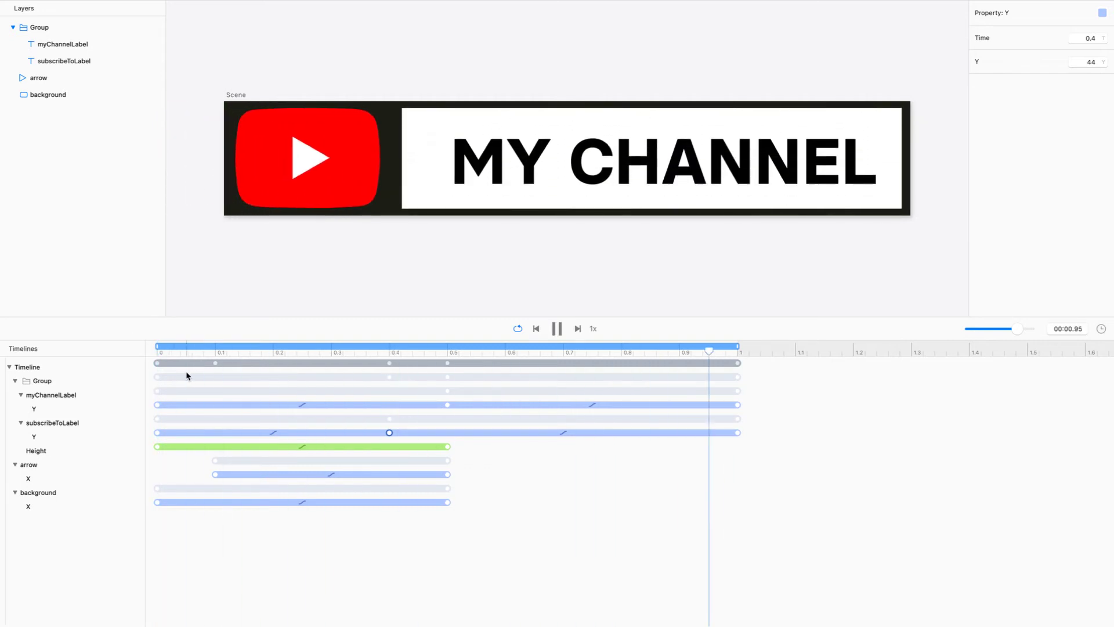
Play back the overlay animation and check its final frame at 1.0 second
{"action": "key", "text": "space"}
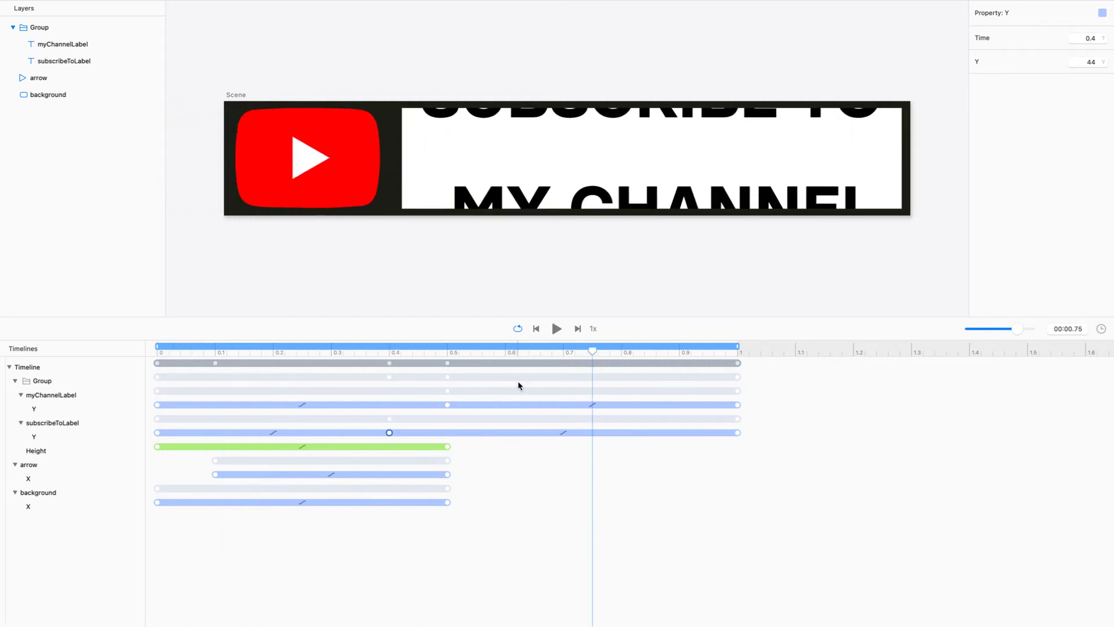
{"action": "left_click_drag", "start_coordinate": [593, 351], "coordinate": [776, 354]}
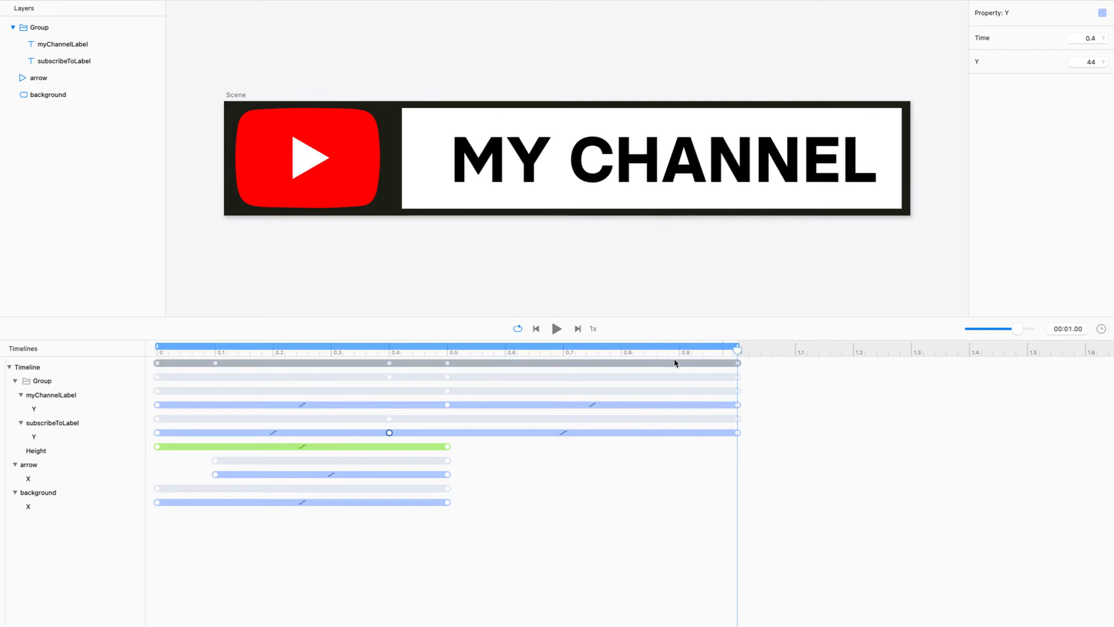
{"action": "key", "text": "space"}
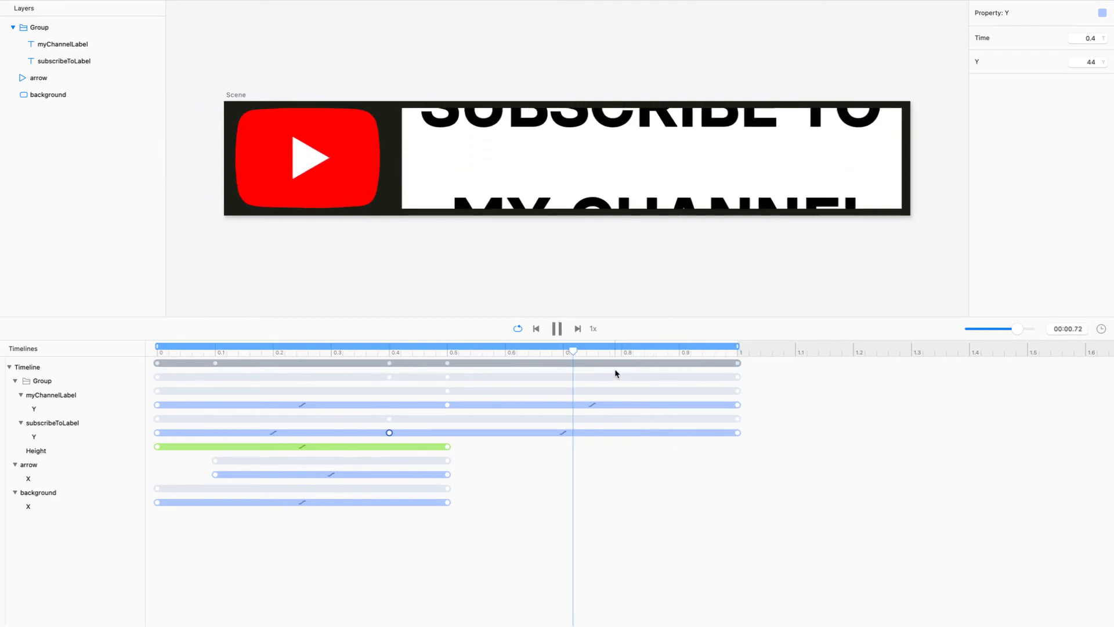
{"action": "key", "text": "space"}
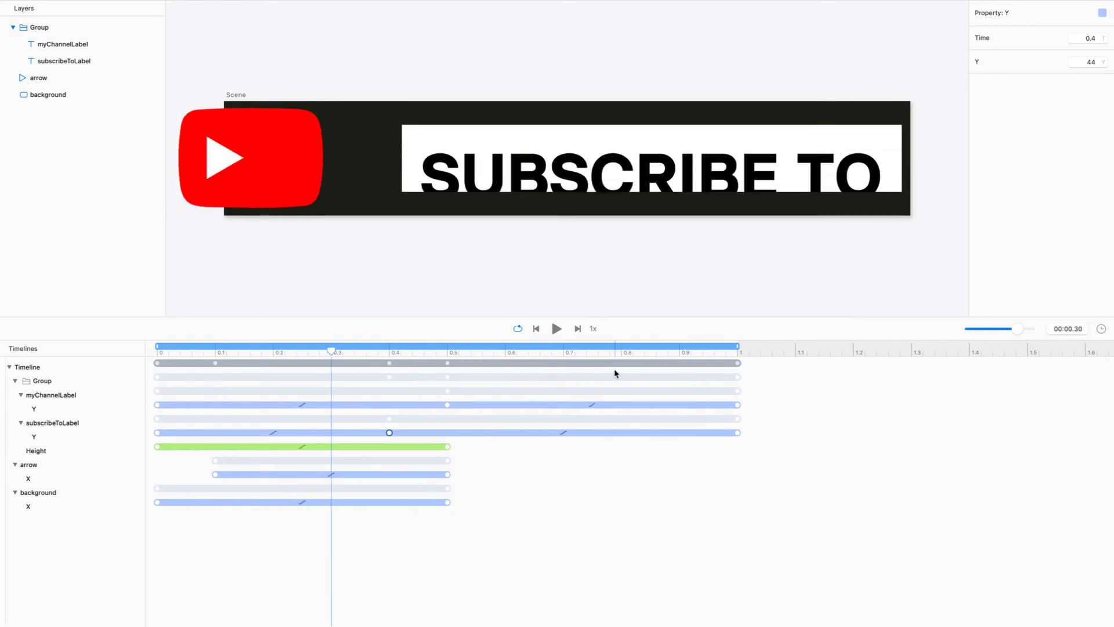
Take the FC36_VideoOverlay4.flow window out of full-screen mode
{"action": "key", "text": "super+Tab"}
{"action": "key", "text": "super+Tab"}
{"action": "key", "text": "super+Tab"}
{"action": "key", "text": "super+shift+Tab"}
{"action": "key", "text": "super+shift+Tab"}
{"action": "key", "text": "super+shift+Tab"}
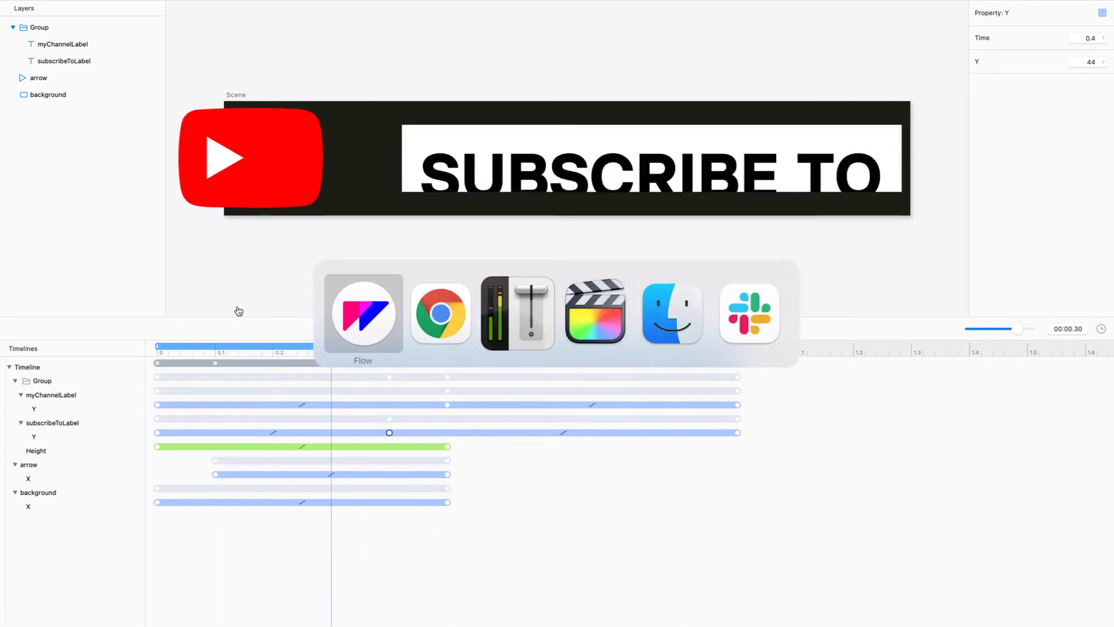
{"action": "left_click", "coordinate": [31, 26]}
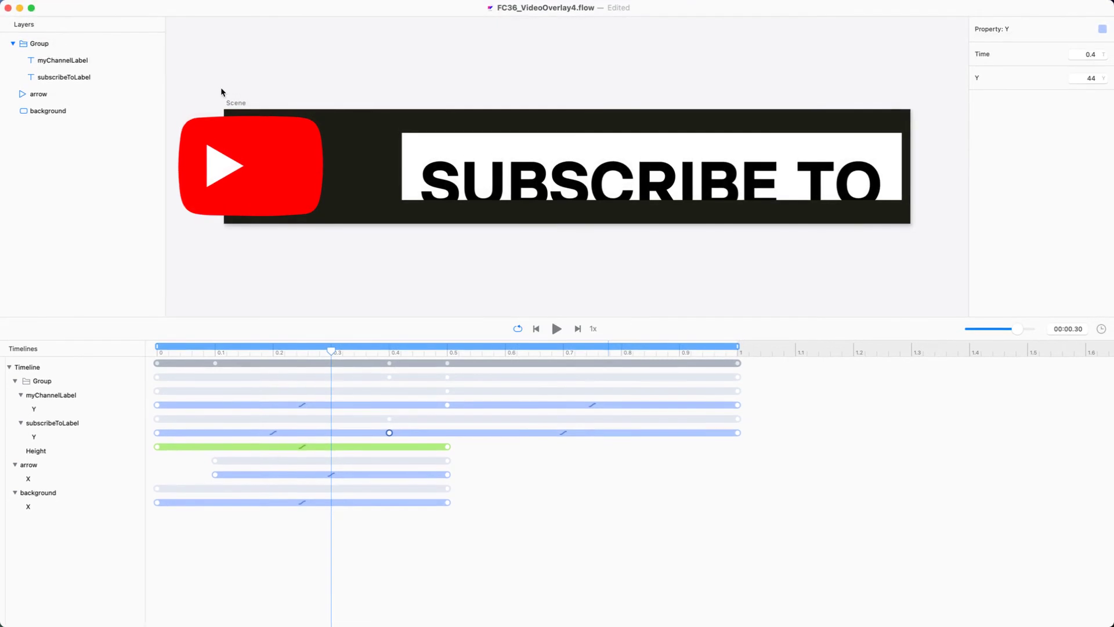
Switch to Chrome and examine how the YouTube logo exits in the Youtube Titles preview video around 0:57
{"action": "key", "text": "super+Tab"}
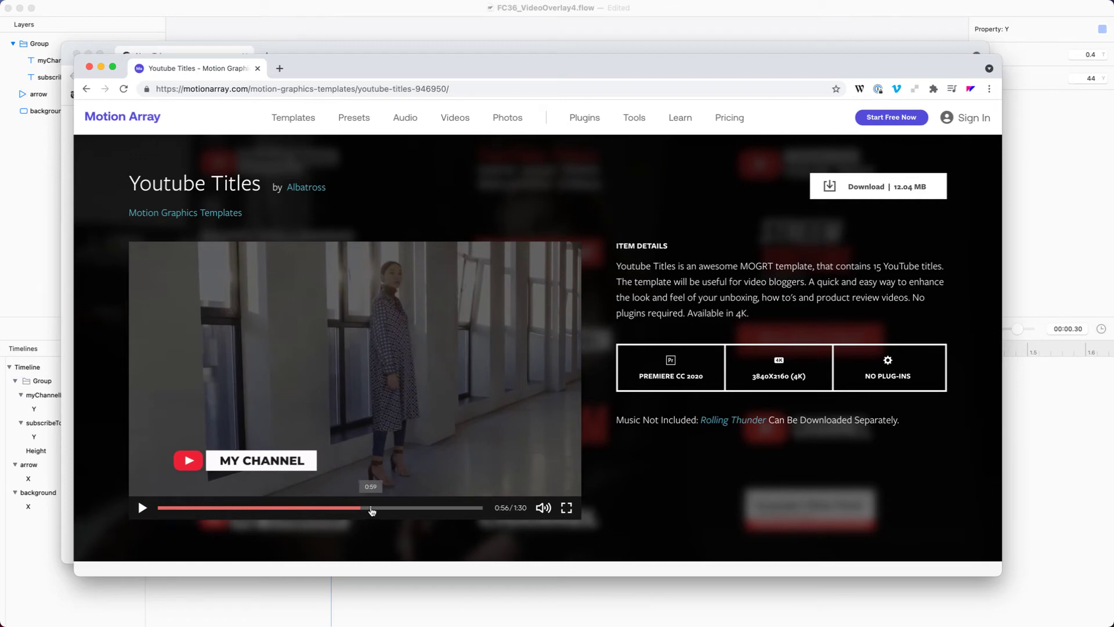
{"action": "left_click", "coordinate": [377, 508]}
{"action": "left_click_drag", "start_coordinate": [377, 510], "coordinate": [364, 512]}
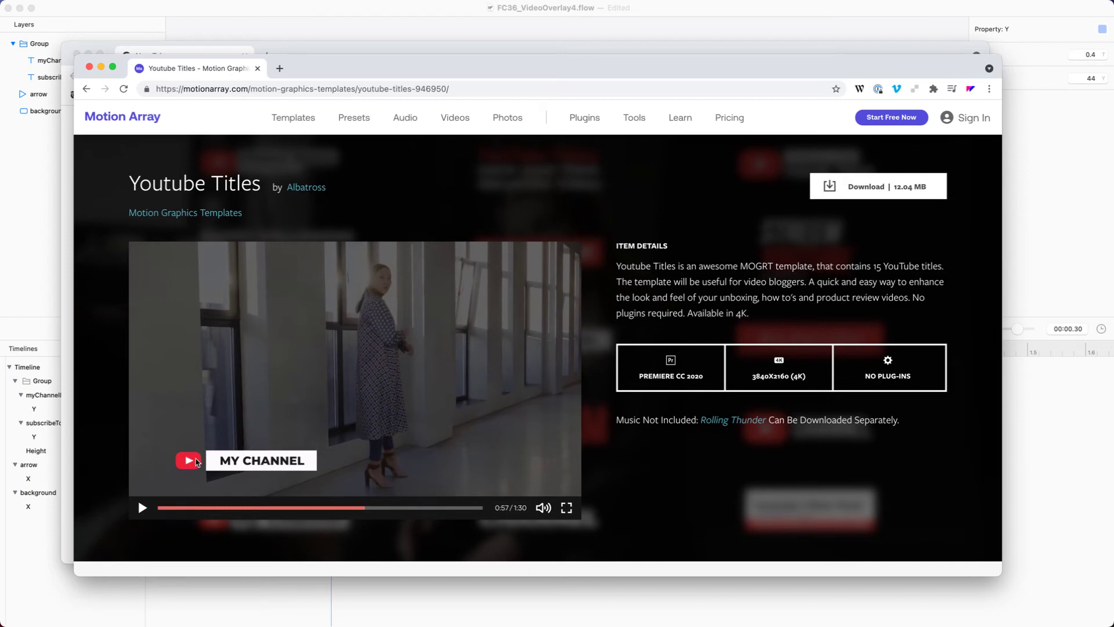
Switch back to Flow and expand the timeline length to 1.5 seconds without scaling the existing animation
{"action": "key", "text": "super+Tab"}
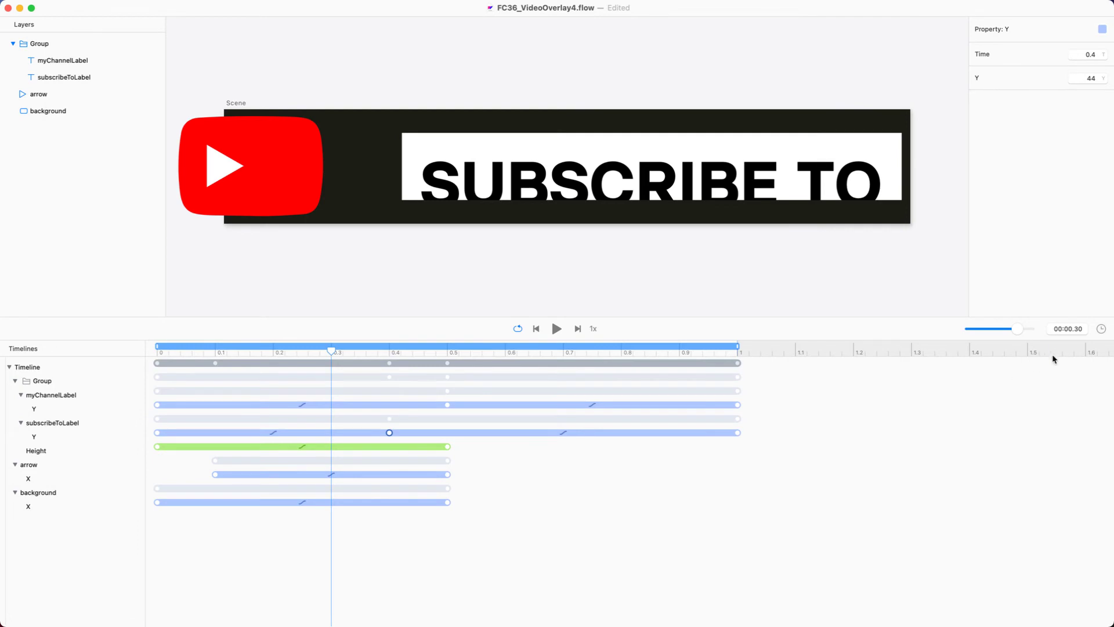
{"action": "left_click", "coordinate": [1102, 332]}
{"action": "type", "text": "1.5"}
{"action": "key", "text": "Return"}
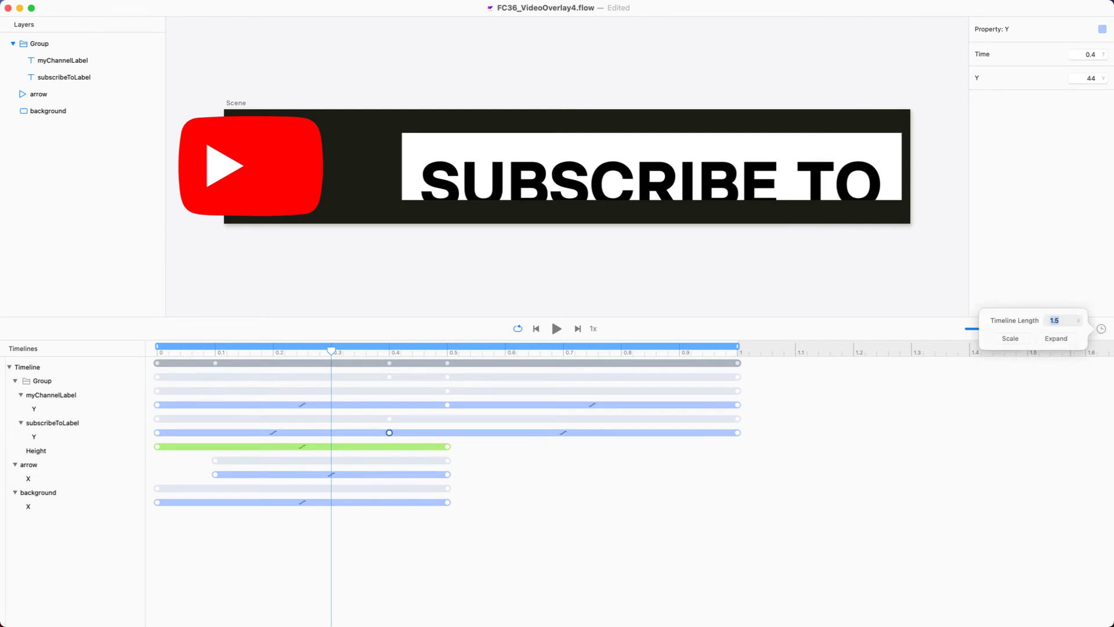
{"action": "left_click", "coordinate": [1064, 343]}
At 1.5 seconds, shrink the arrow and red logo background together around their centre to a tiny icon
{"action": "left_click", "coordinate": [1017, 351]}
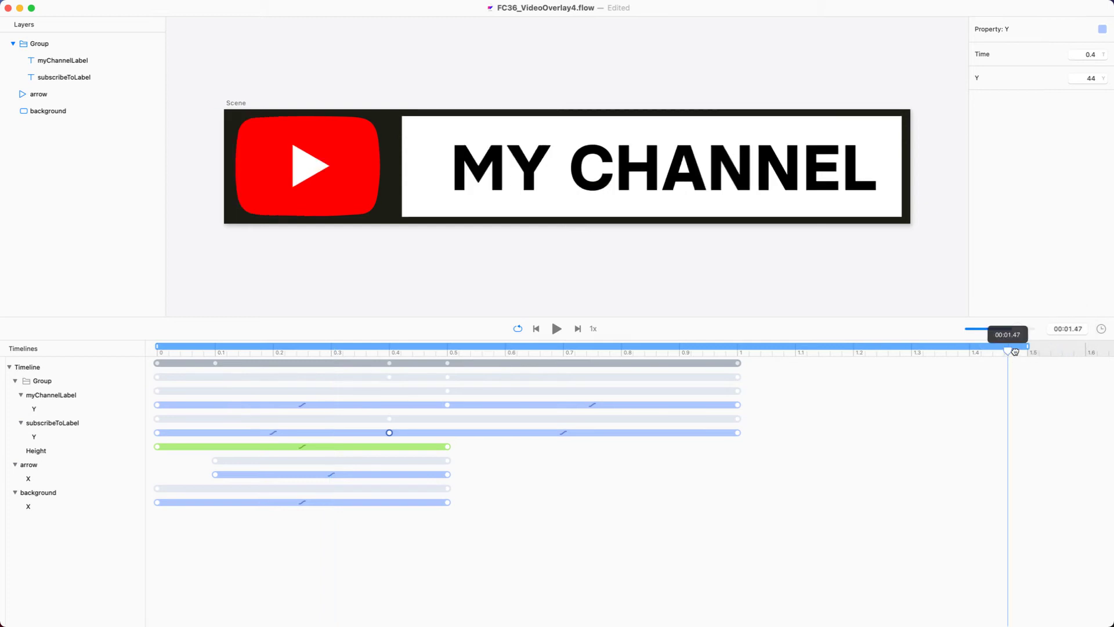
{"action": "left_click", "coordinate": [313, 172]}
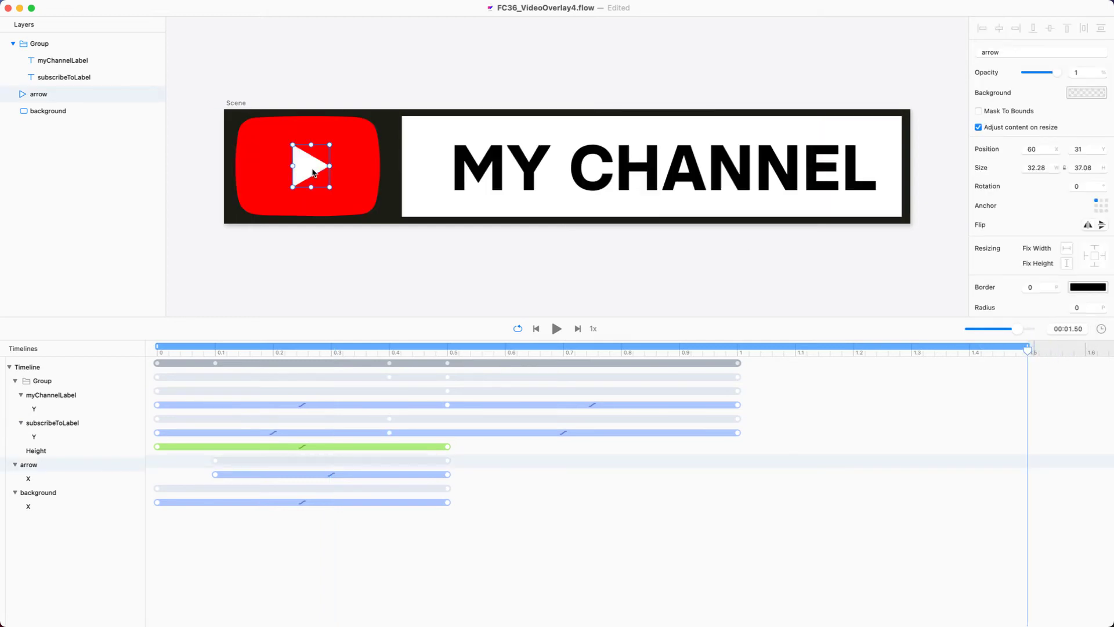
{"action": "left_click", "coordinate": [350, 153], "text": "shift"}
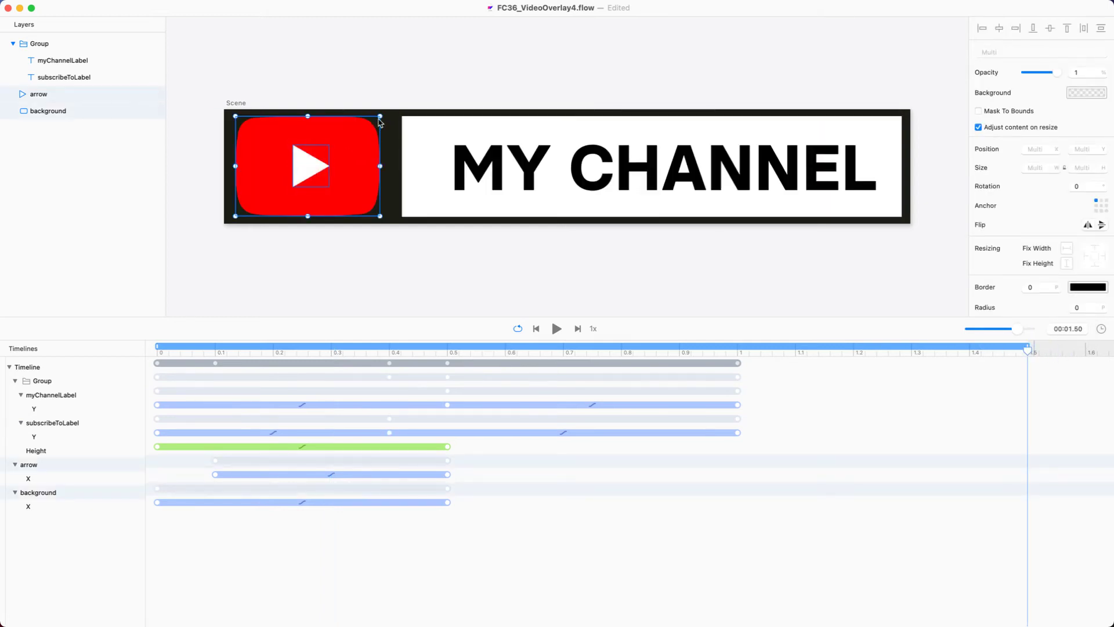
{"action": "left_click_drag", "start_coordinate": [380, 115], "coordinate": [311, 162]}
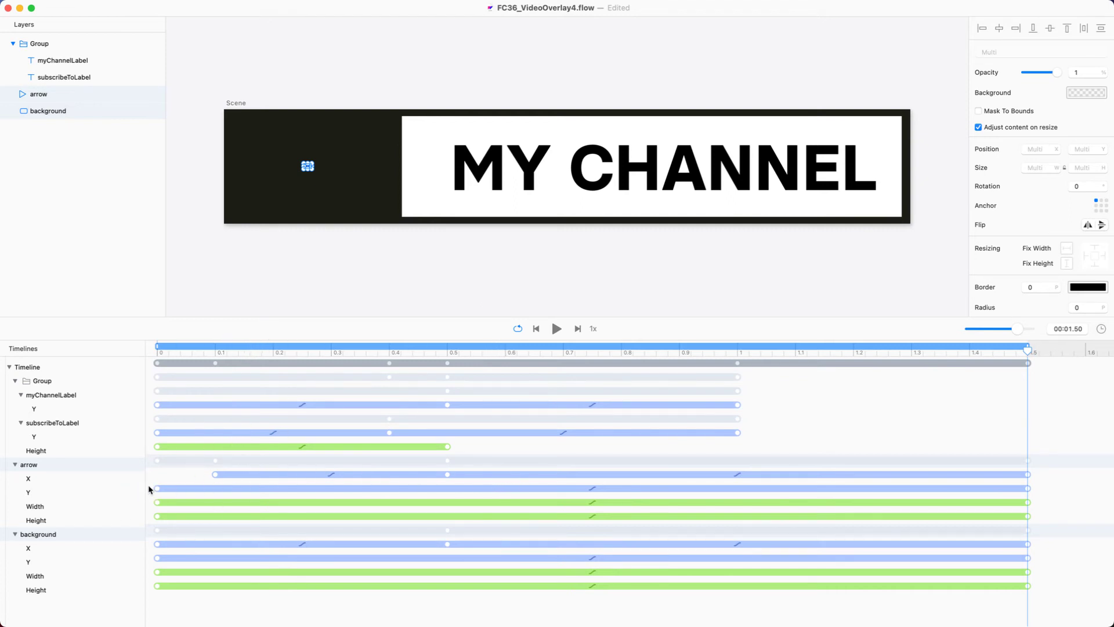
Make the arrow's and background's X, Y, Width and Height shrink animations start at 1.0 second
{"action": "left_click_drag", "start_coordinate": [150, 482], "coordinate": [166, 525]}
{"action": "left_click_drag", "start_coordinate": [179, 602], "coordinate": [157, 559]}
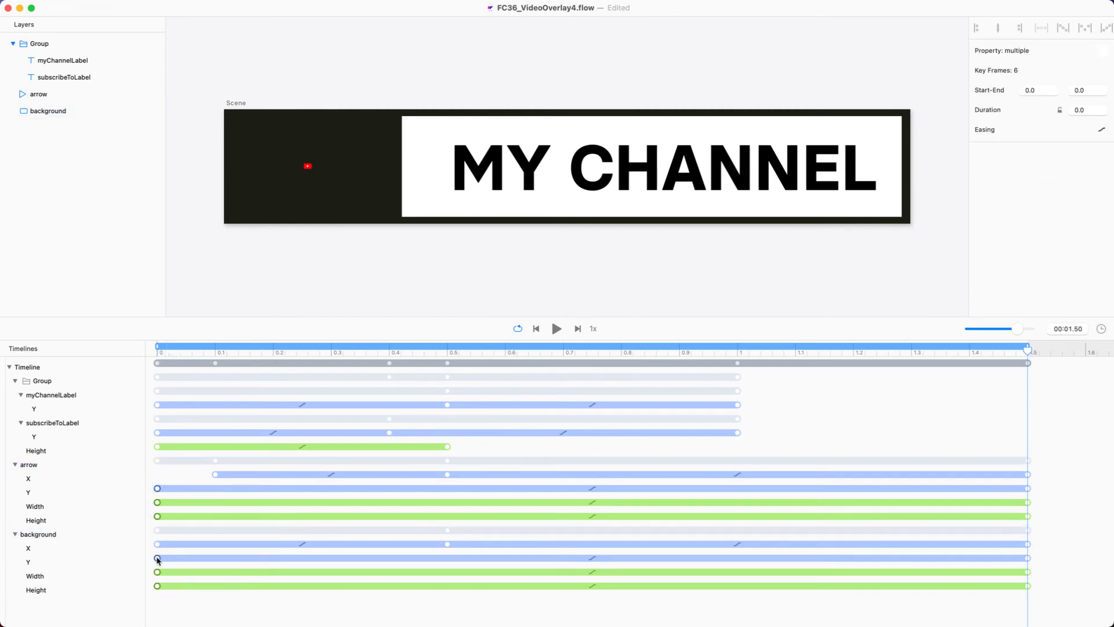
{"action": "left_click_drag", "start_coordinate": [157, 558], "coordinate": [739, 569]}
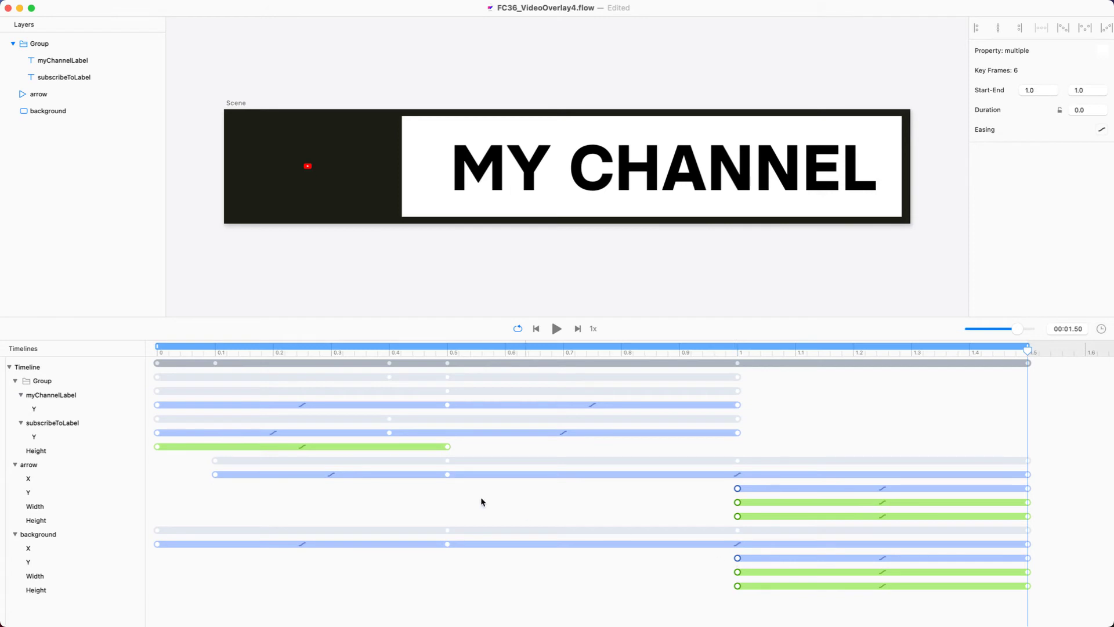
{"action": "left_click_drag", "start_coordinate": [455, 473], "coordinate": [736, 550]}
Play the animation from the start to check the timing of the logo's shrink
{"action": "left_click_drag", "start_coordinate": [457, 355], "coordinate": [62, 332]}
{"action": "key", "text": "space"}
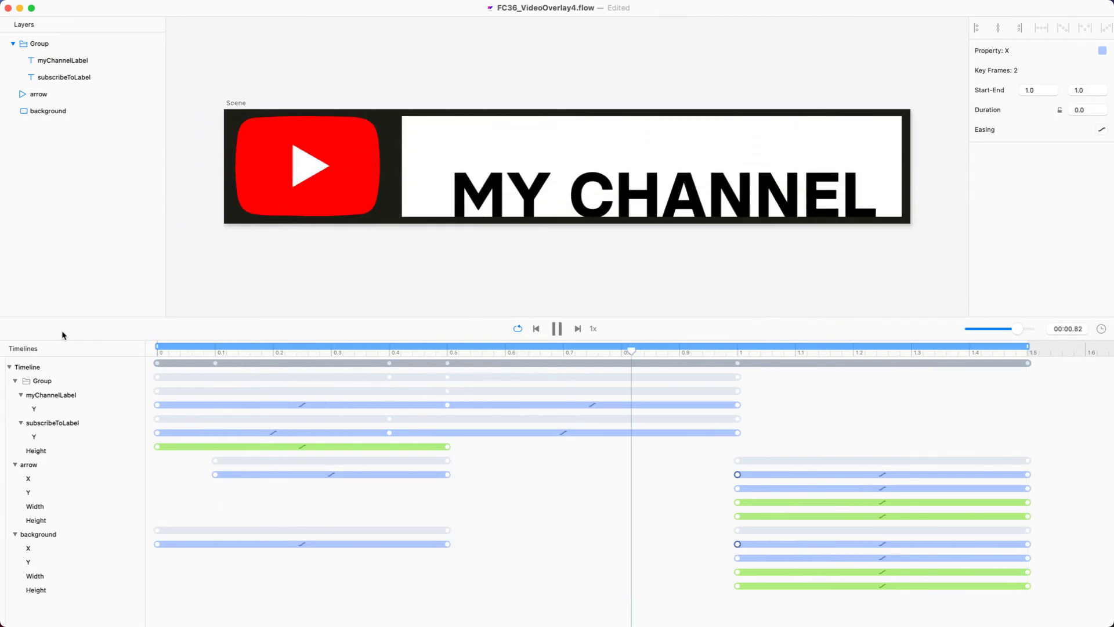
{"action": "key", "text": "space"}
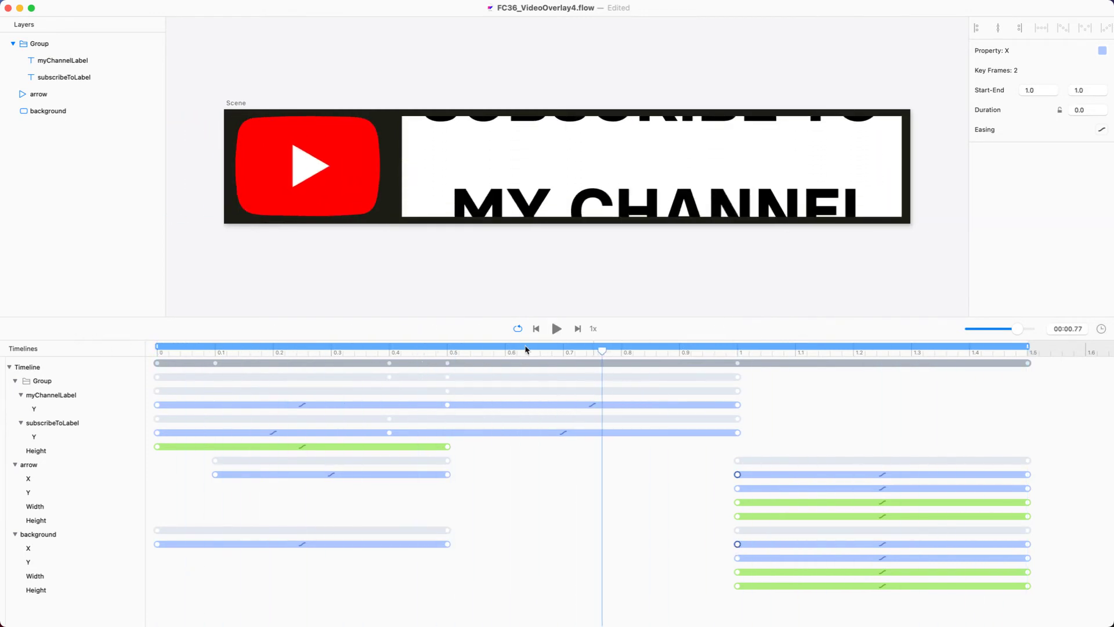
Set the opacity of the arrow and background layers to 0 at 1.5 seconds
{"action": "left_click_drag", "start_coordinate": [602, 351], "coordinate": [1039, 371]}
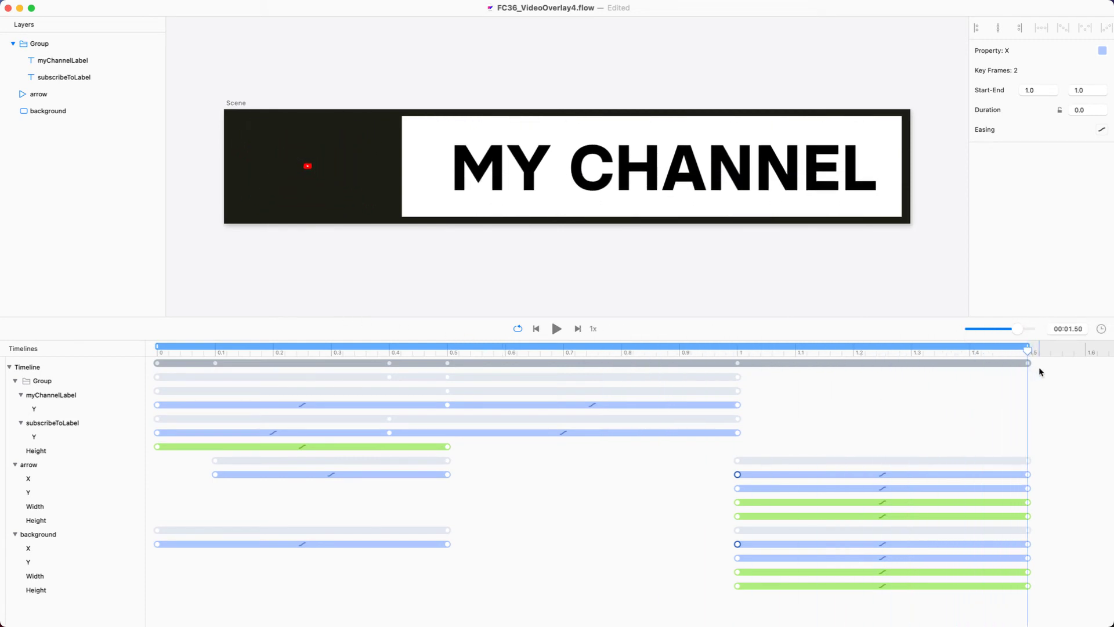
{"action": "left_click", "coordinate": [40, 110]}
{"action": "left_click", "coordinate": [86, 94], "text": "shift"}
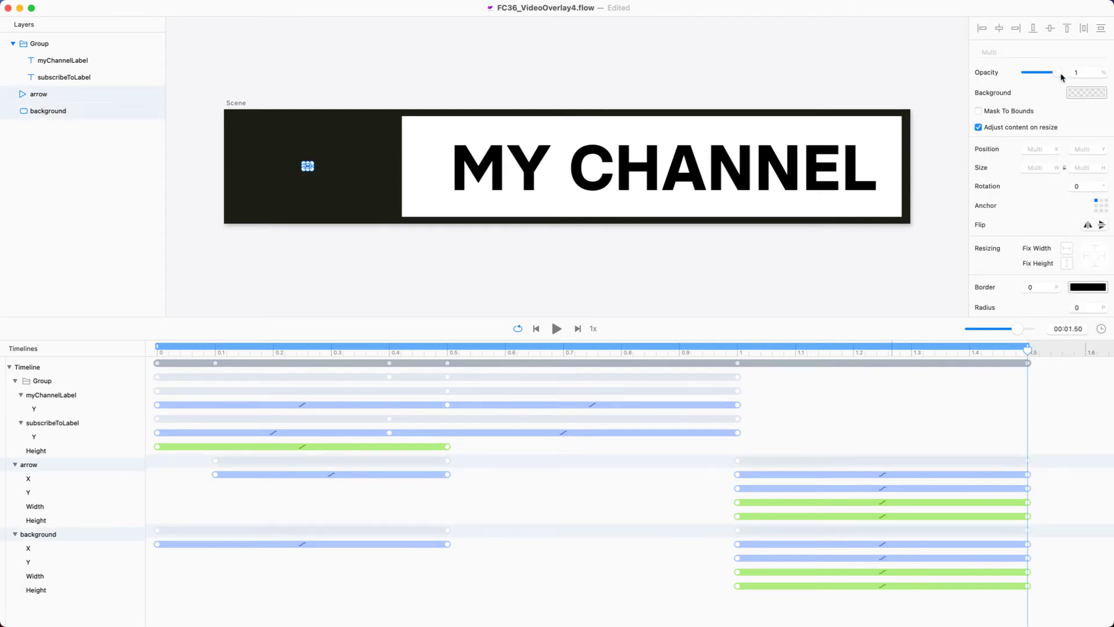
{"action": "left_click_drag", "start_coordinate": [1046, 71], "coordinate": [1024, 73]}
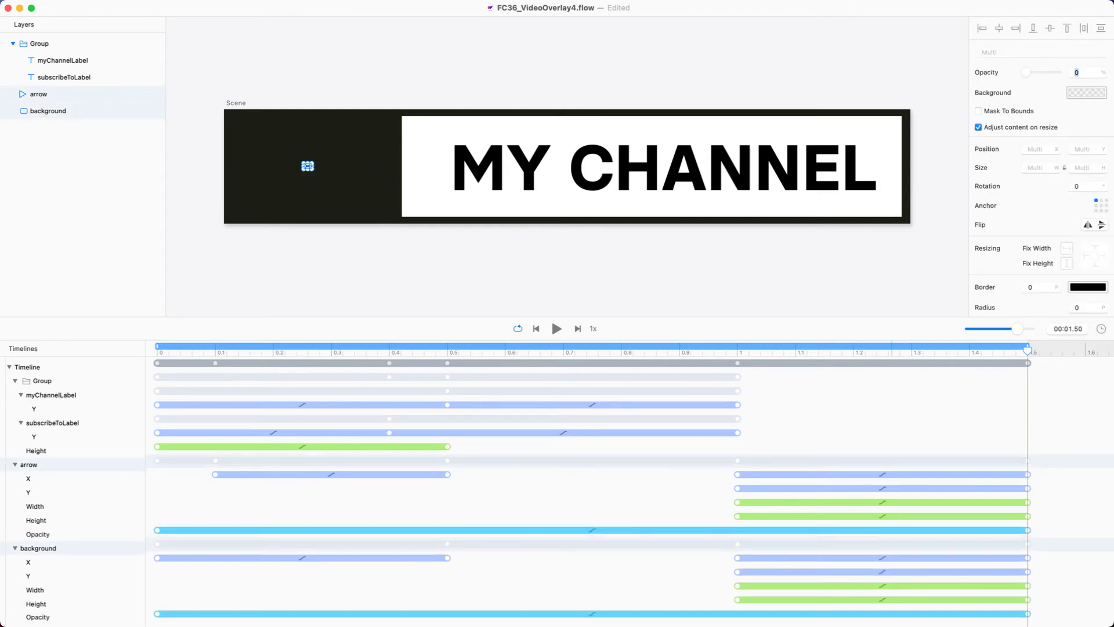
Move the arrow's and background's starting opacity keyframes to 1.4 seconds and bring the playhead to the end
{"action": "left_click", "coordinate": [158, 530]}
{"action": "left_click", "coordinate": [158, 614], "text": "shift"}
{"action": "left_click_drag", "start_coordinate": [158, 614], "coordinate": [966, 565]}
{"action": "left_click_drag", "start_coordinate": [1023, 360], "coordinate": [1050, 364]}
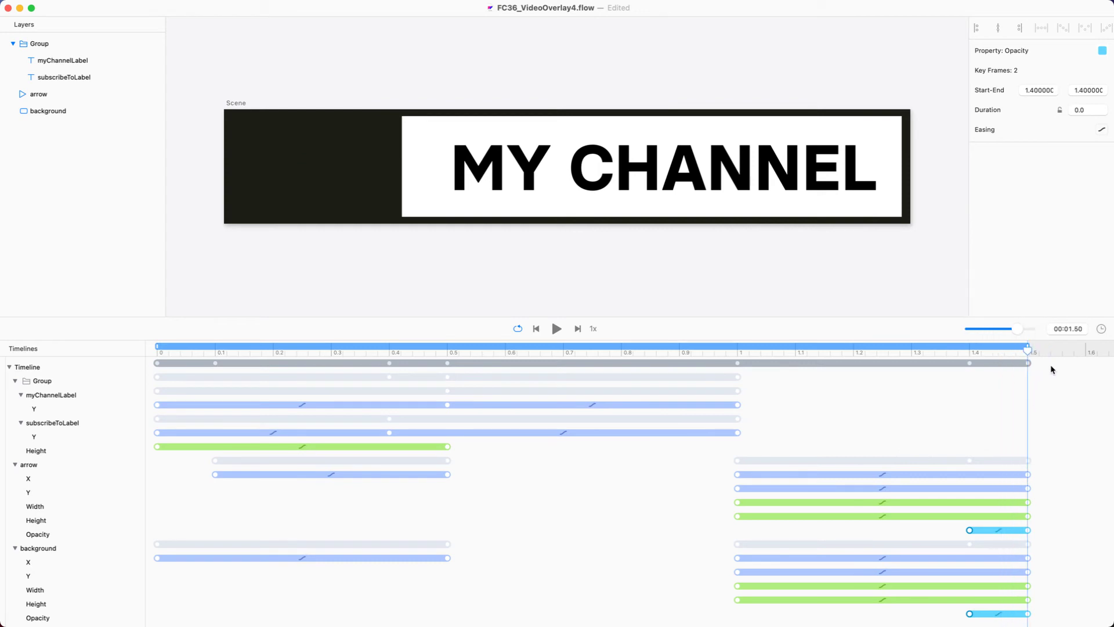
Set the white text group's height to 0.01 at 1.5 seconds and move the playhead back to 1.0 second
{"action": "left_click_drag", "start_coordinate": [883, 323], "coordinate": [887, 493]}
{"action": "left_click_drag", "start_coordinate": [1028, 525], "coordinate": [1076, 529]}
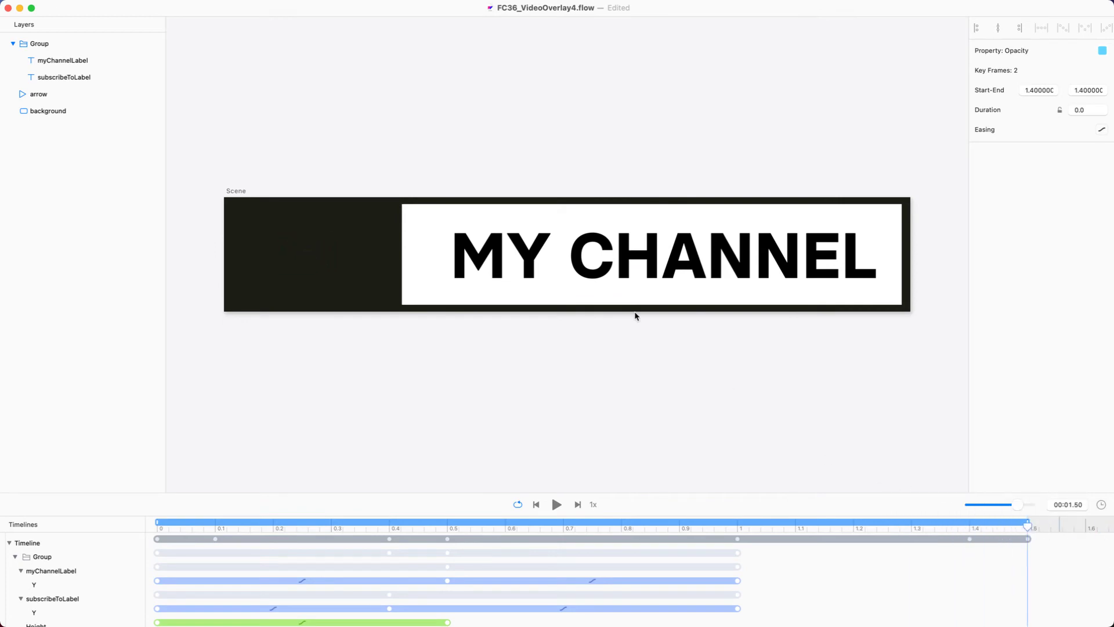
{"action": "left_click", "coordinate": [621, 290]}
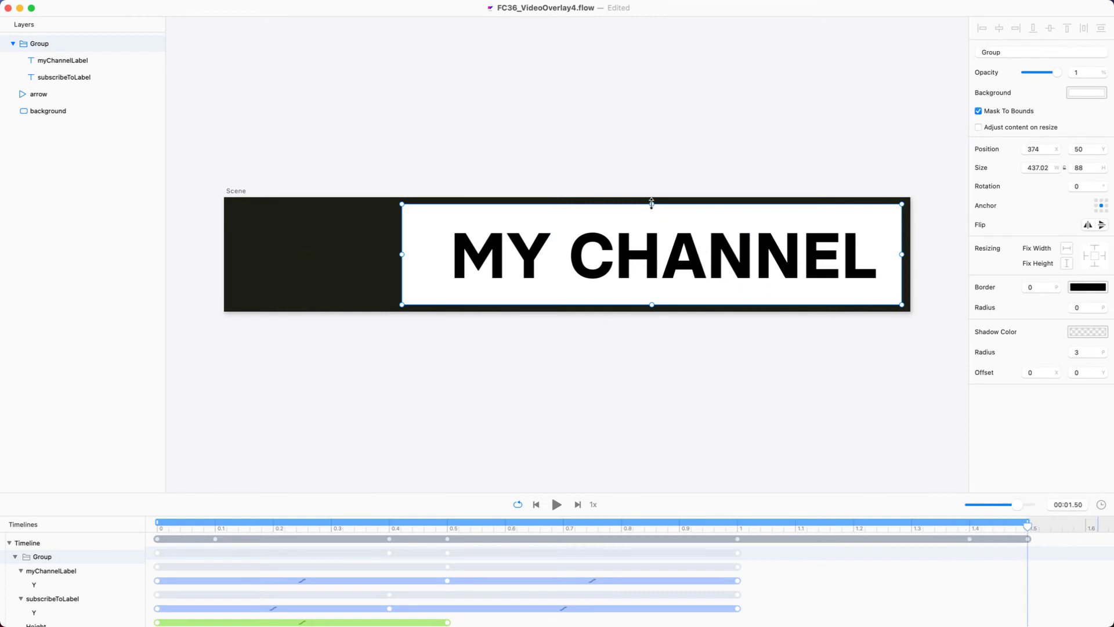
{"action": "left_click", "coordinate": [1094, 167]}
{"action": "type", "text": "0.01"}
{"action": "key", "text": "Return"}
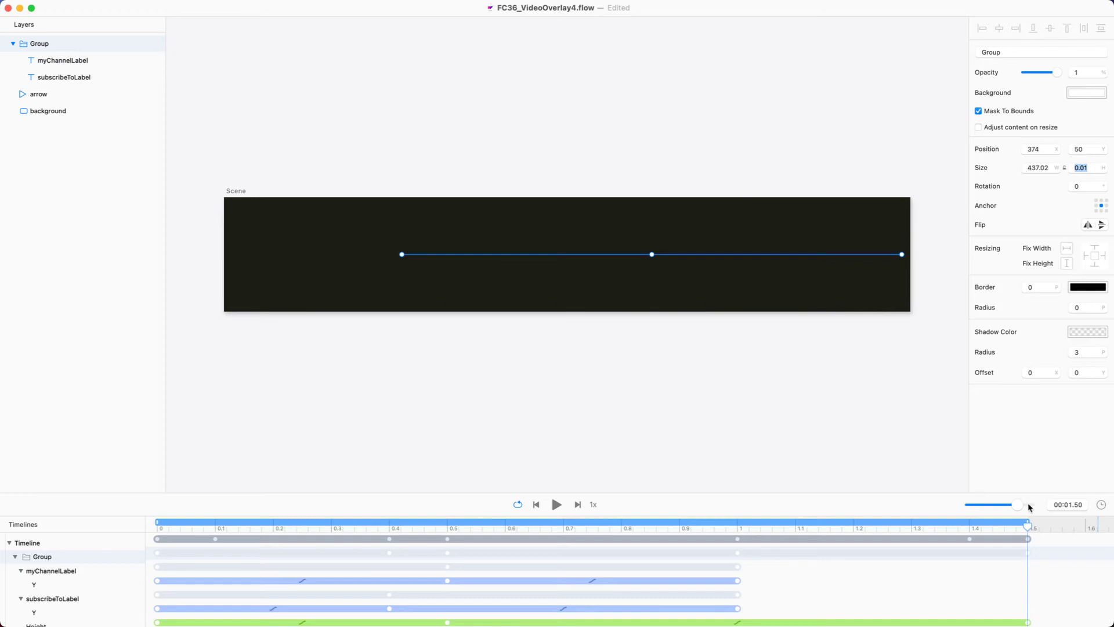
{"action": "left_click_drag", "start_coordinate": [1027, 526], "coordinate": [738, 517]}
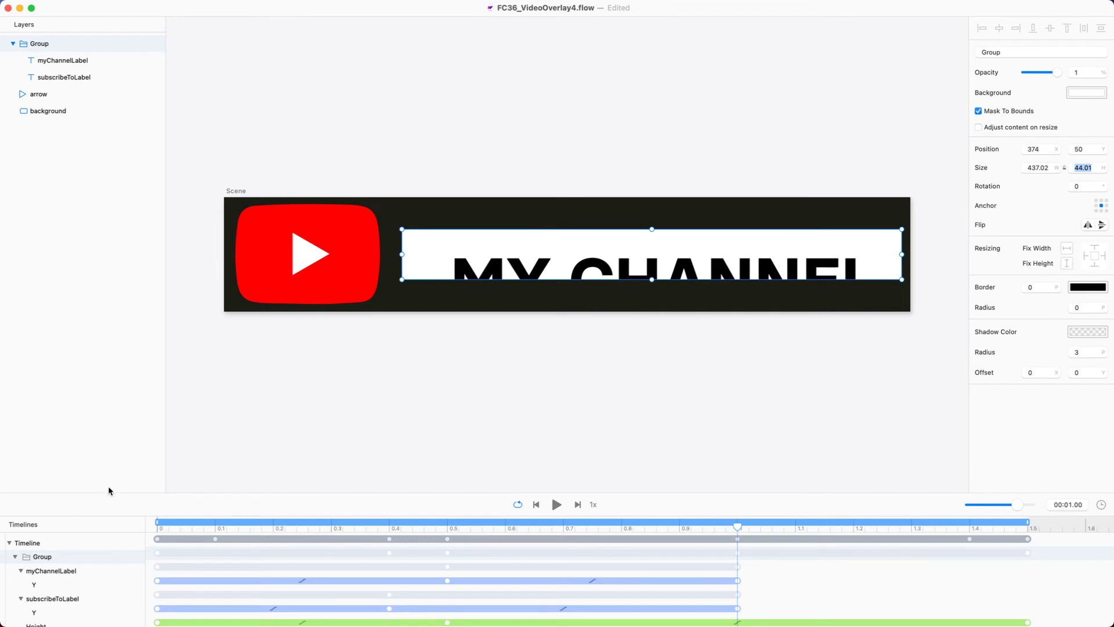
Delay the start of the text group's final height tween to 1 second and move the playhead to 1.5 seconds
{"action": "left_click_drag", "start_coordinate": [111, 493], "coordinate": [110, 413]}
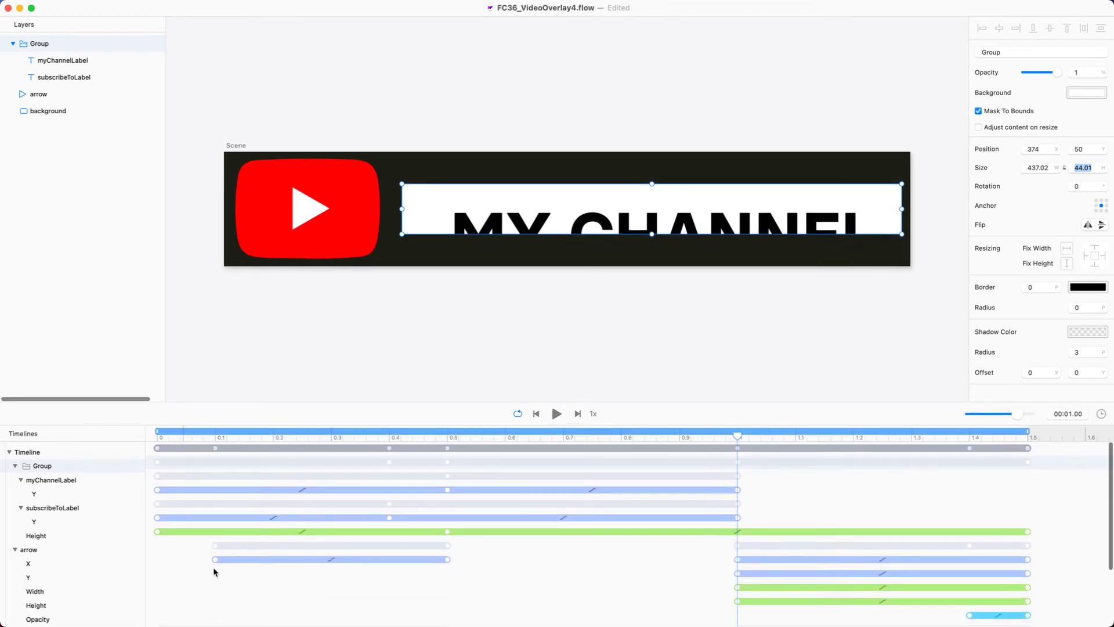
{"action": "left_click_drag", "start_coordinate": [447, 530], "coordinate": [738, 535]}
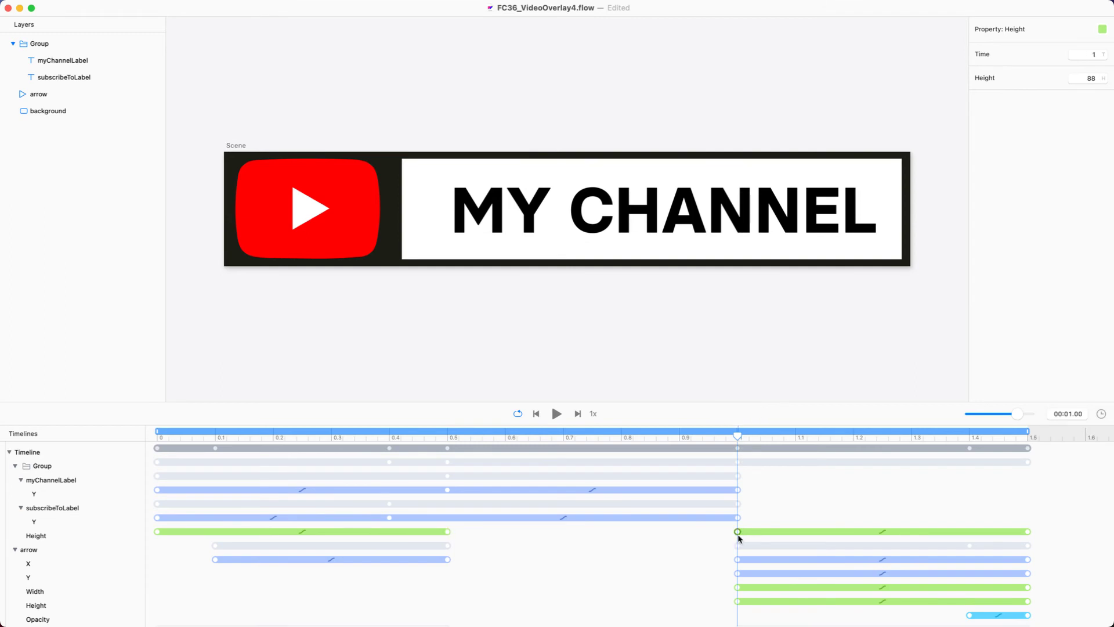
{"action": "left_click_drag", "start_coordinate": [739, 433], "coordinate": [1034, 432]}
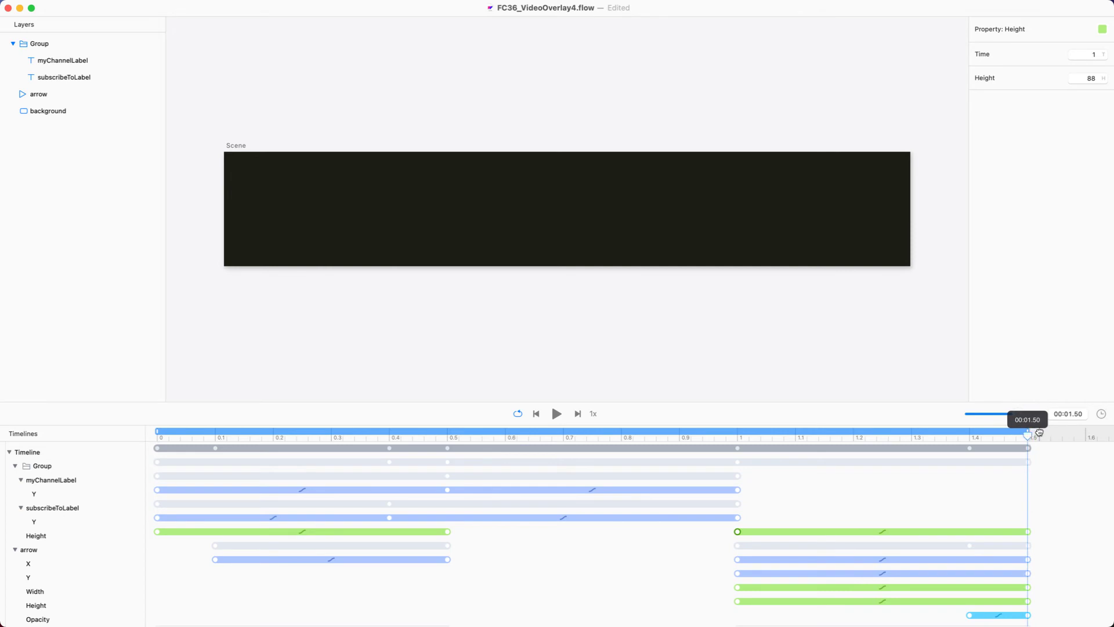
{"action": "left_click_drag", "start_coordinate": [1039, 433], "coordinate": [1040, 434]}
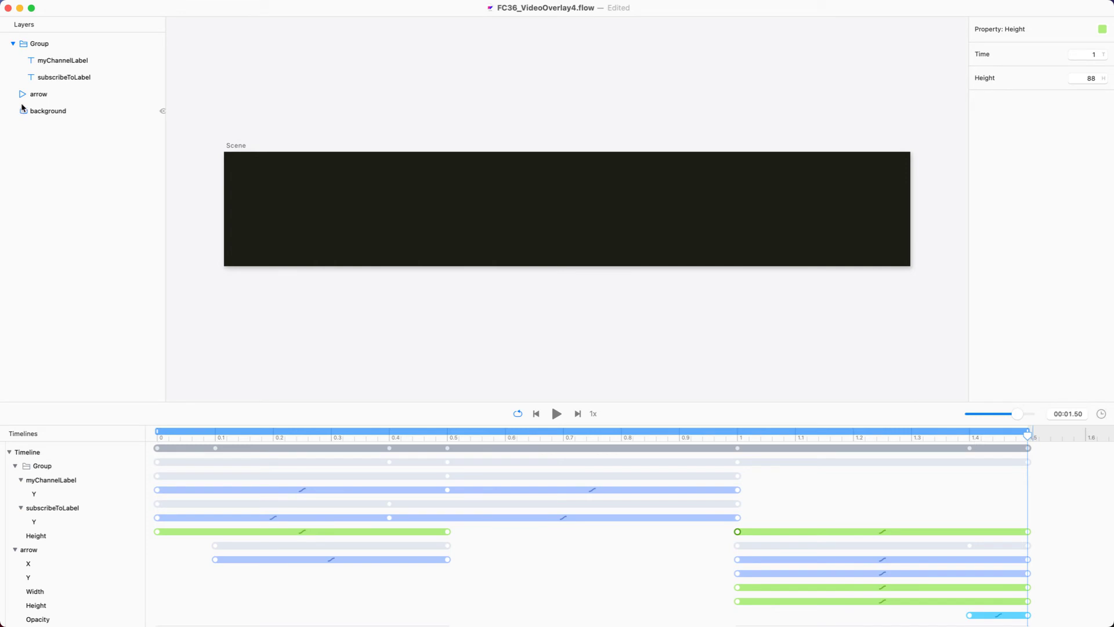
Set the Y position of myChannelLabel to 0 at 1.5 seconds
{"action": "left_click", "coordinate": [57, 62]}
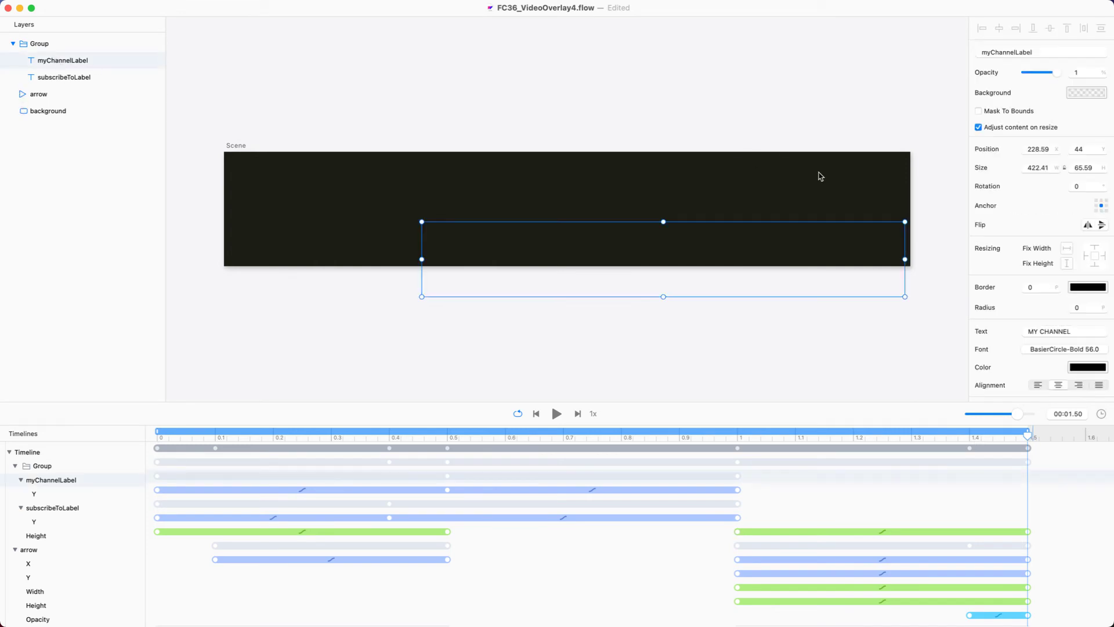
{"action": "left_click", "coordinate": [1092, 146]}
{"action": "key", "text": "Return"}
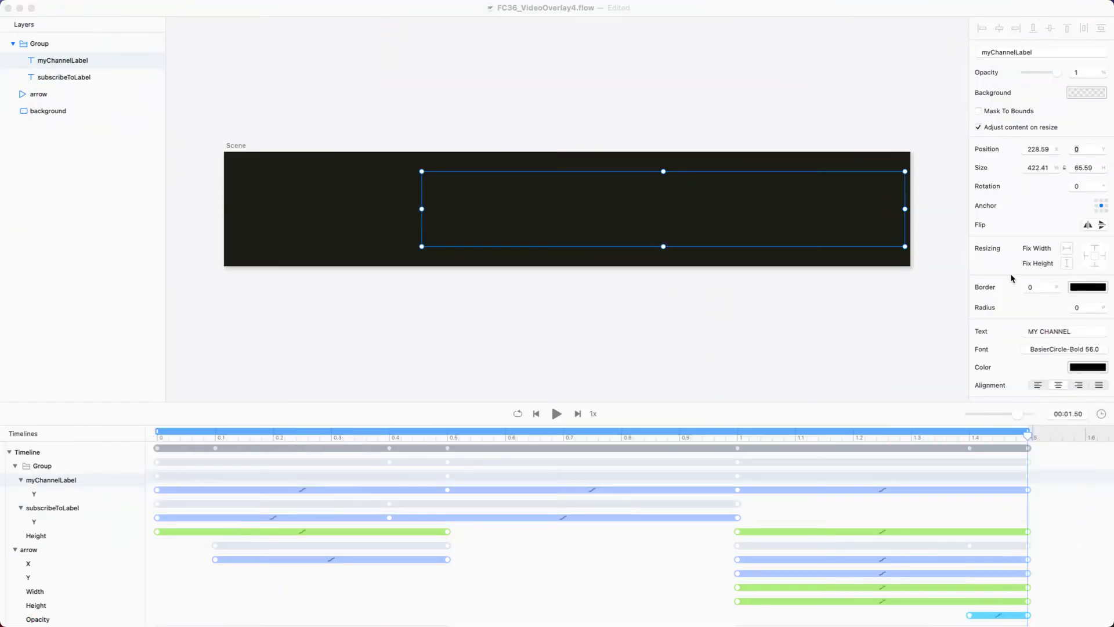
Scrub through the exit and play the animation to check the text movement and overall timing
{"action": "left_click", "coordinate": [809, 438]}
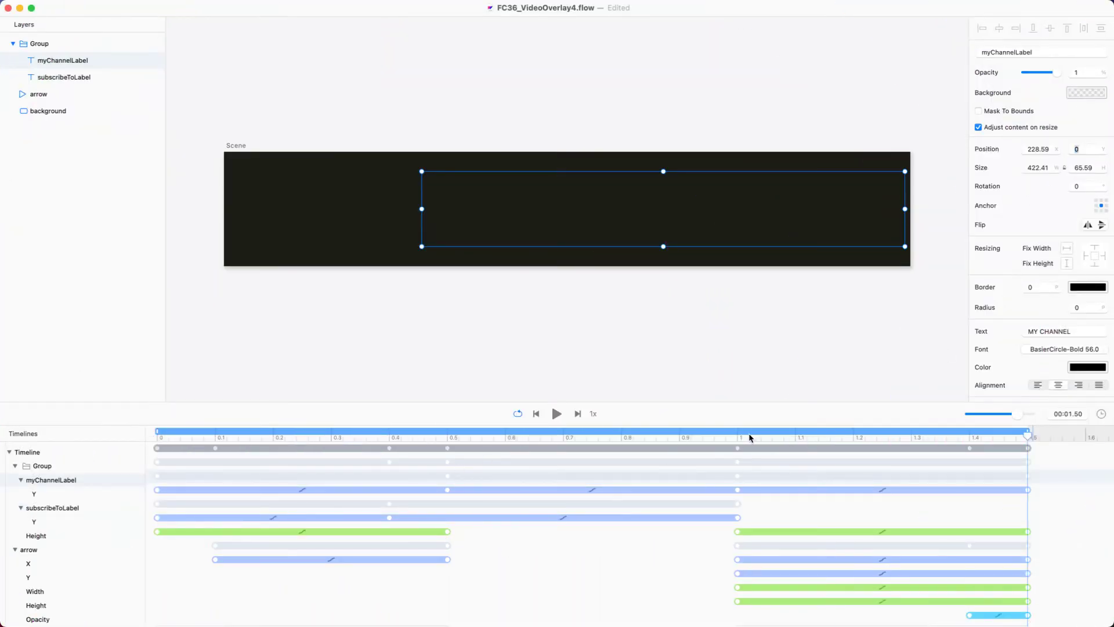
{"action": "left_click_drag", "start_coordinate": [751, 443], "coordinate": [1039, 441]}
{"action": "left_click", "coordinate": [556, 414]}
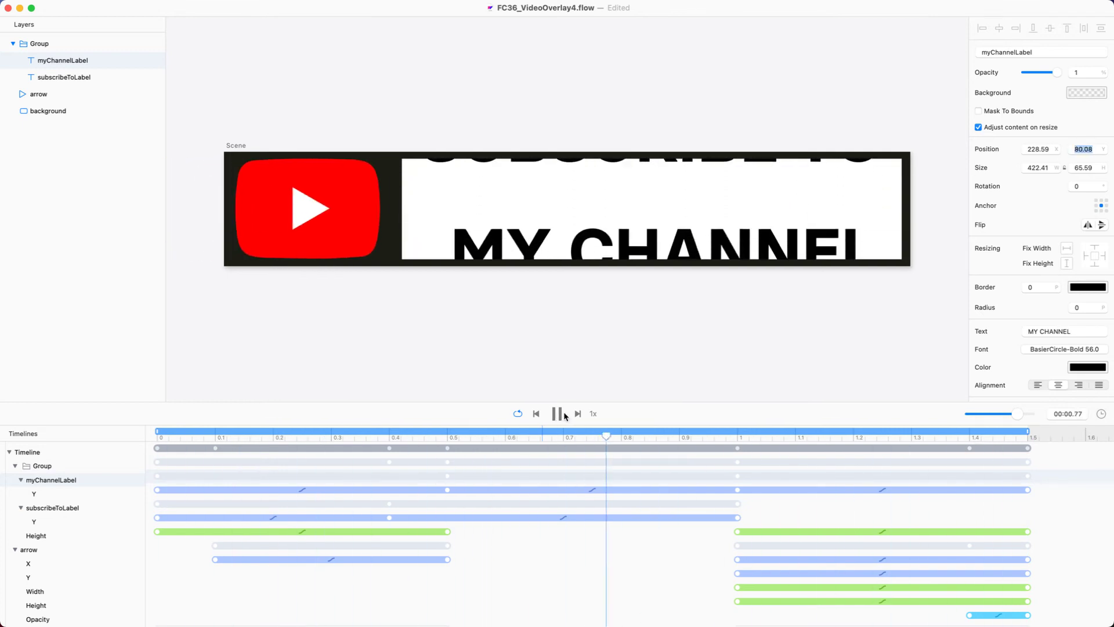
{"action": "left_click", "coordinate": [562, 413]}
Switch to Google Chrome, examine when the overlay enters, changes text and exits in the reference video, and return to Flow
{"action": "key", "text": "super+Tab"}
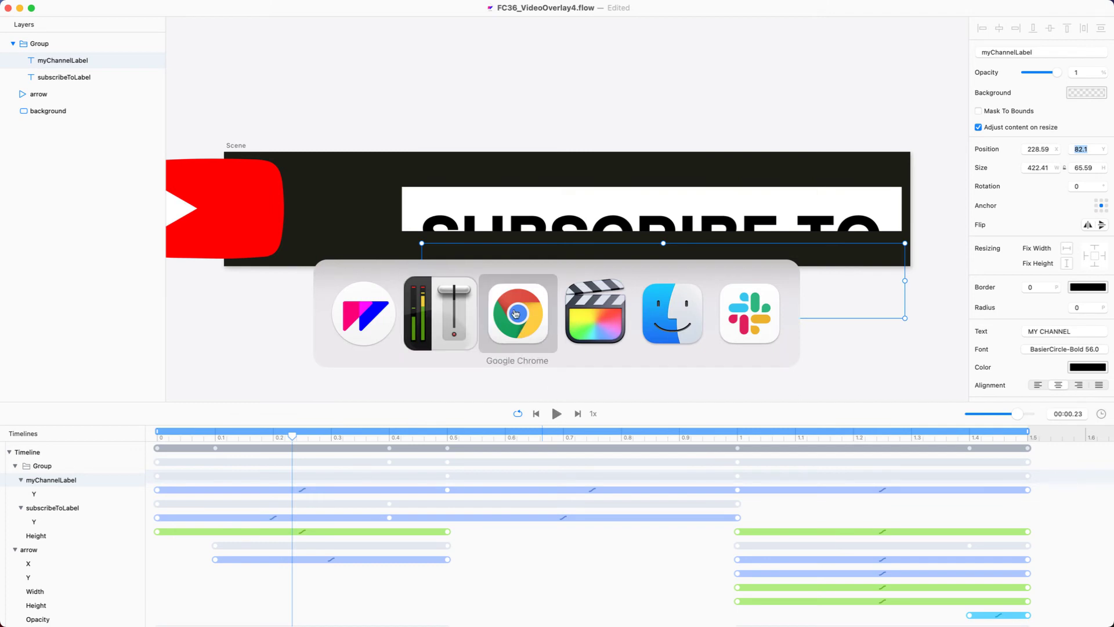
{"action": "left_click", "coordinate": [515, 313]}
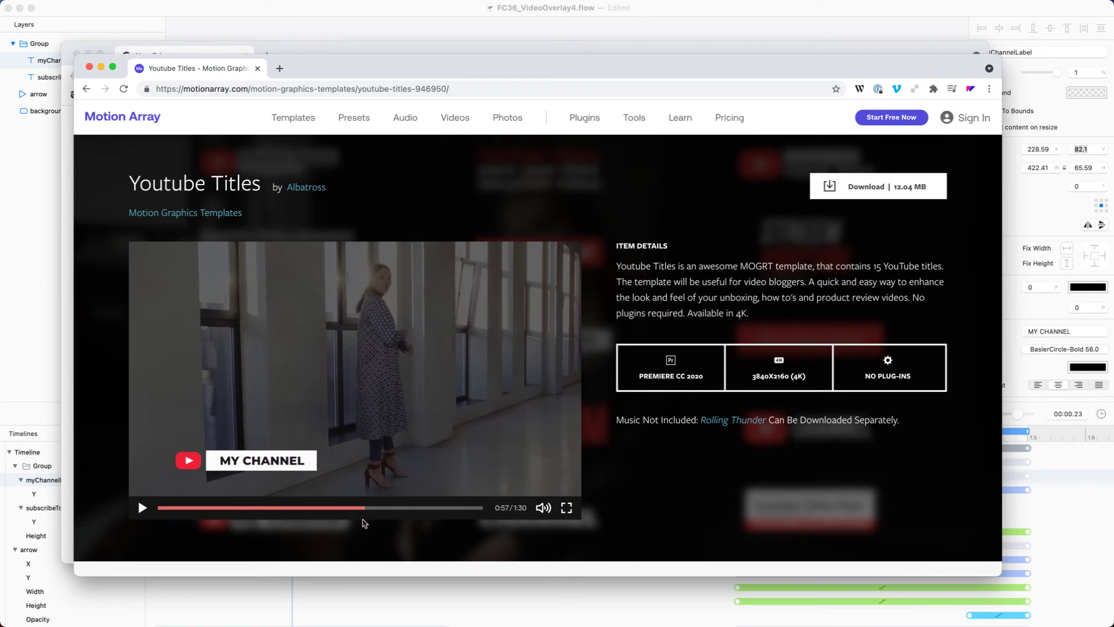
{"action": "left_click", "coordinate": [359, 509]}
{"action": "left_click_drag", "start_coordinate": [359, 510], "coordinate": [352, 511]}
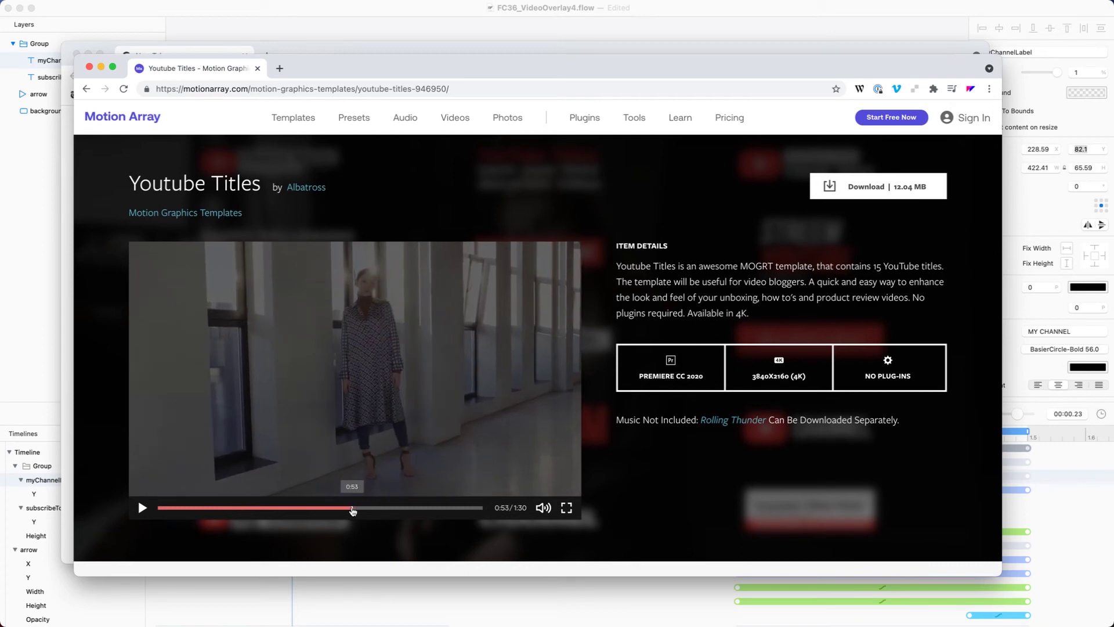
{"action": "left_click_drag", "start_coordinate": [352, 511], "coordinate": [357, 510]}
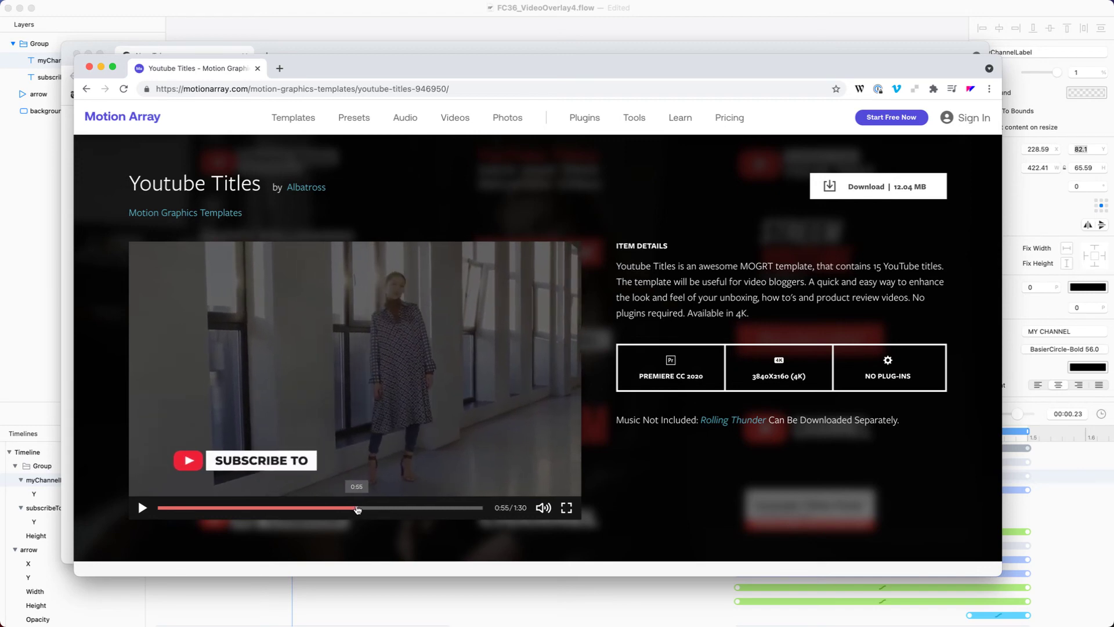
{"action": "left_click_drag", "start_coordinate": [358, 510], "coordinate": [361, 509]}
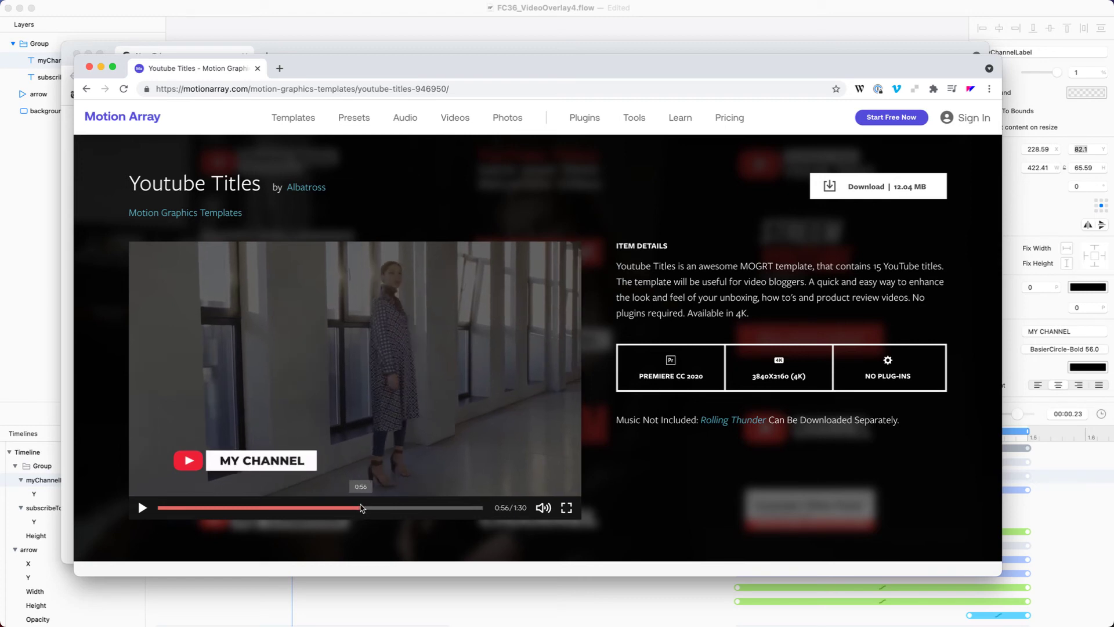
{"action": "left_click_drag", "start_coordinate": [360, 508], "coordinate": [375, 513]}
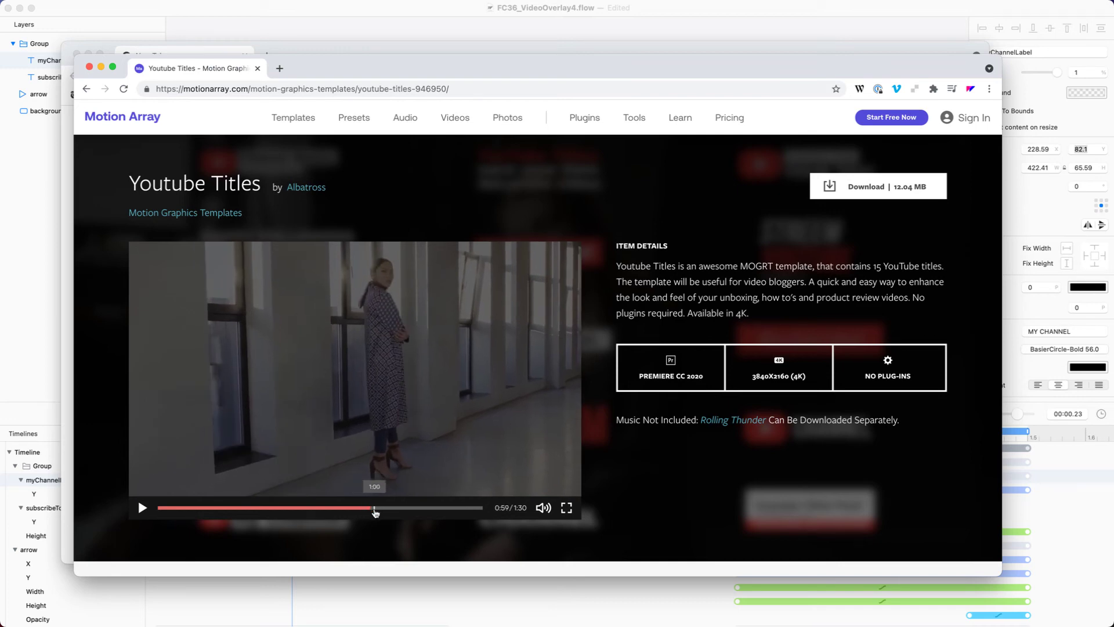
{"action": "key", "text": "super+Tab"}
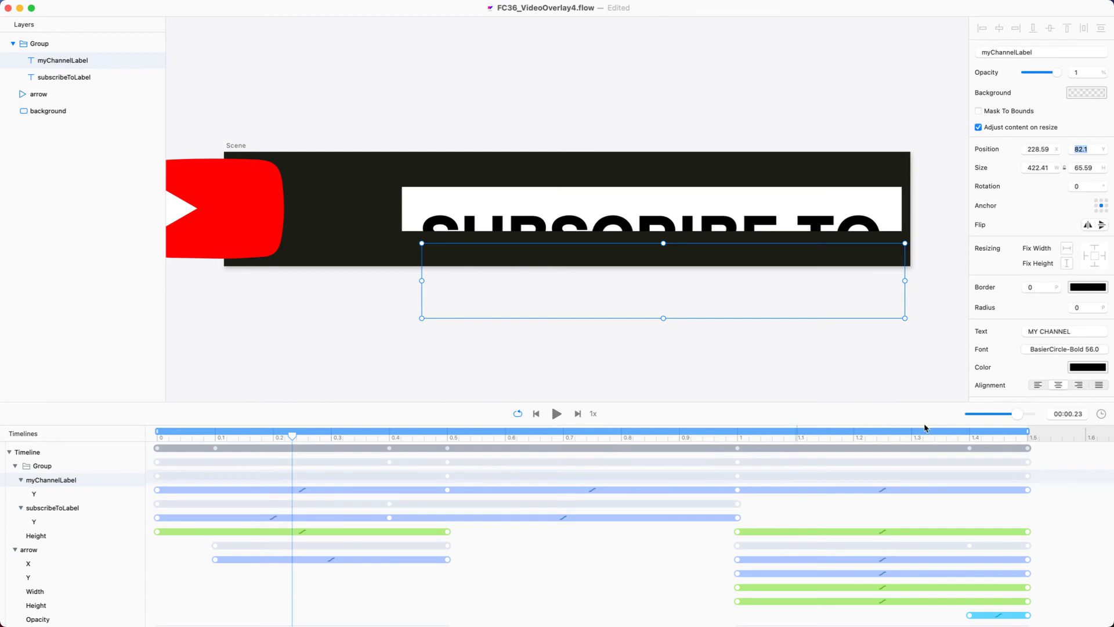
Scale the whole animation to a timeline length of 7 seconds
{"action": "left_click", "coordinate": [1100, 415]}
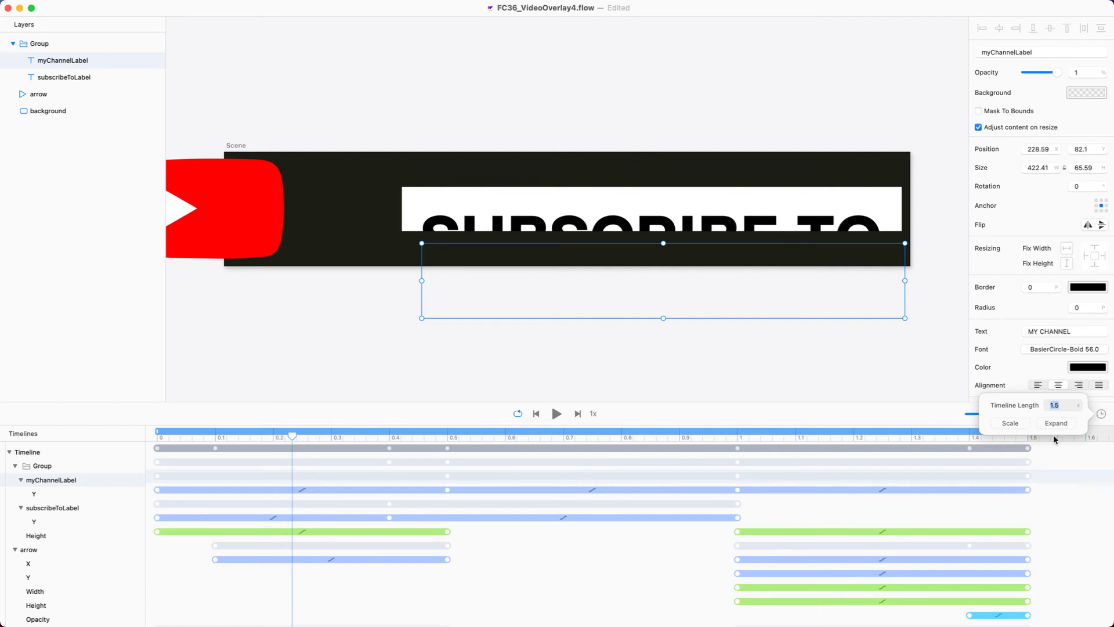
{"action": "type", "text": "7"}
{"action": "left_click", "coordinate": [1005, 424]}
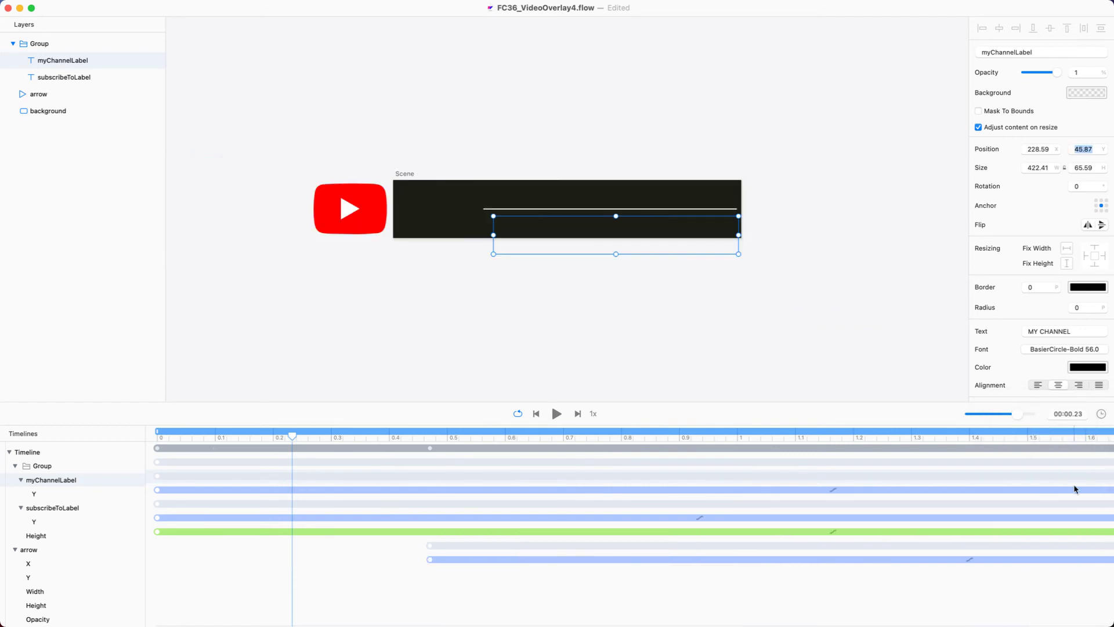
{"action": "key", "text": "super+minus"}
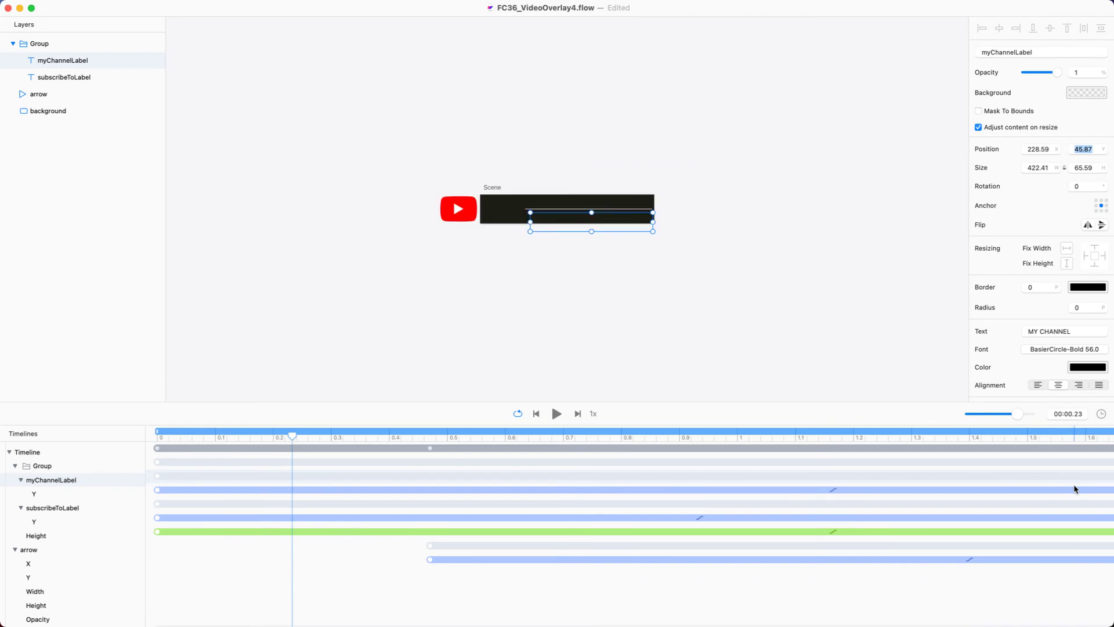
{"action": "key", "text": "super+plus"}
{"action": "key", "text": "super+plus"}
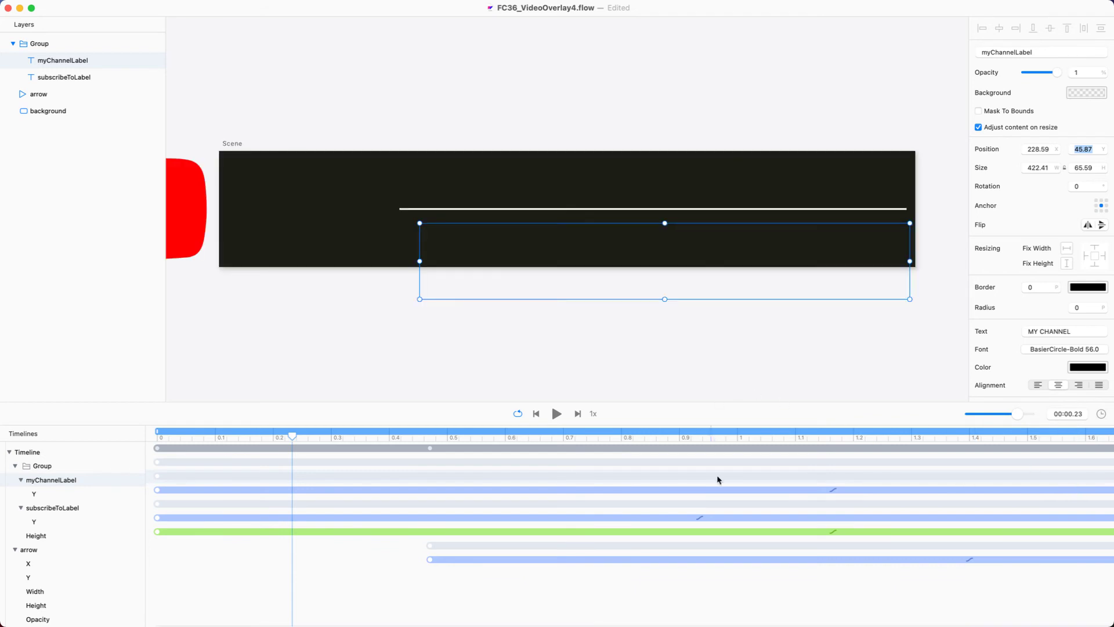
{"action": "left_click", "coordinate": [839, 597]}
{"action": "left_click_drag", "start_coordinate": [1014, 413], "coordinate": [998, 416]}
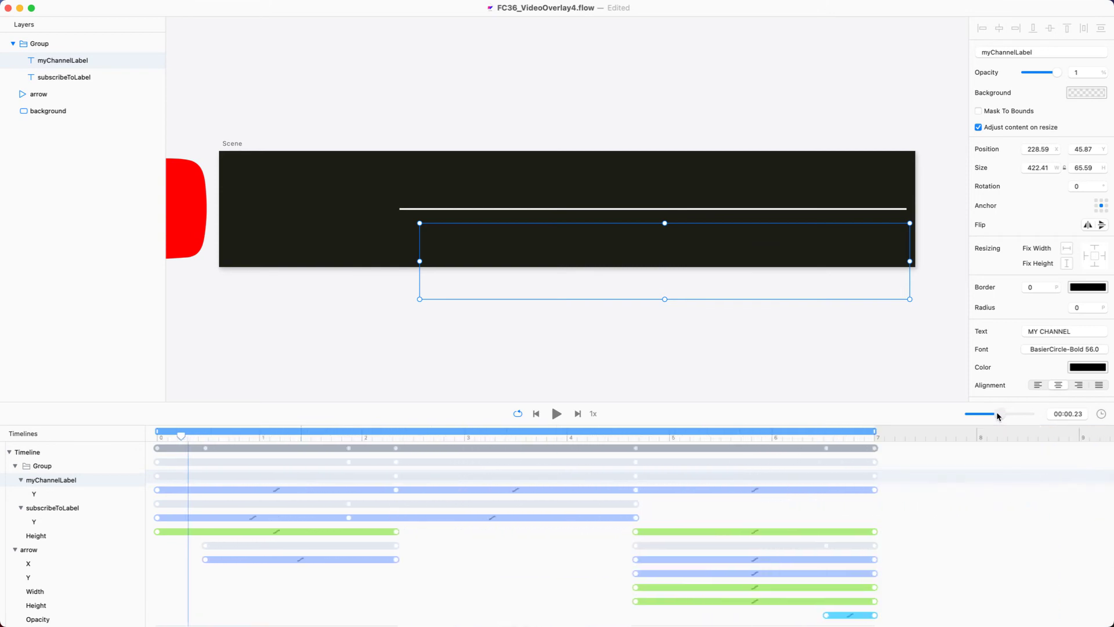
Examine the timing of the entrance and the change to "MY CHANNEL" by scrubbing and checking their keyframes
{"action": "left_click_drag", "start_coordinate": [188, 437], "coordinate": [93, 604]}
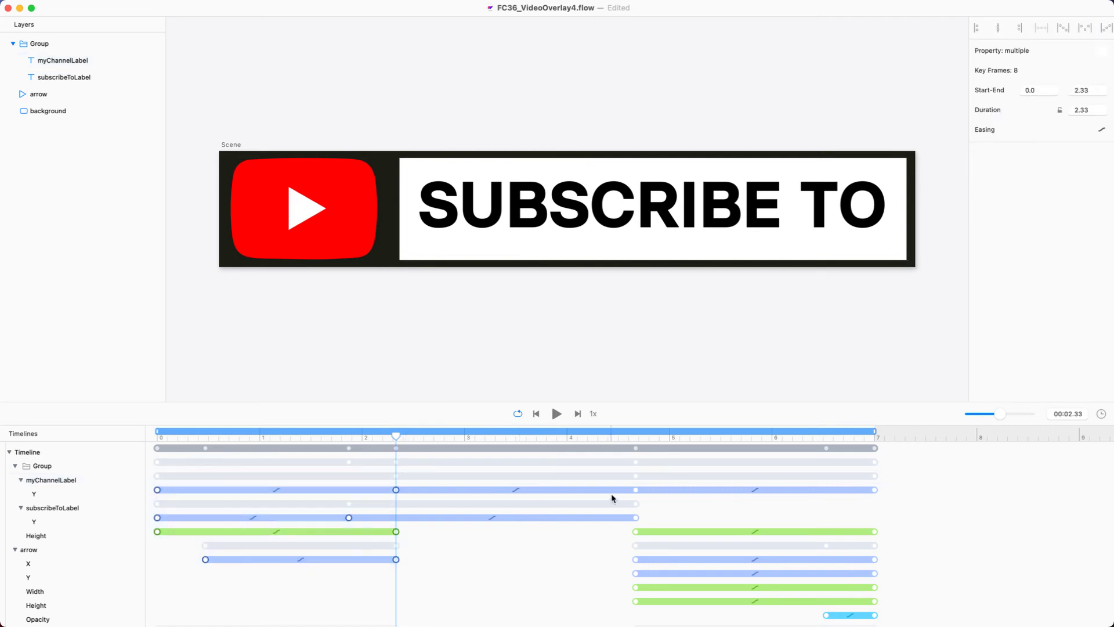
{"action": "left_click_drag", "start_coordinate": [635, 483], "coordinate": [616, 524]}
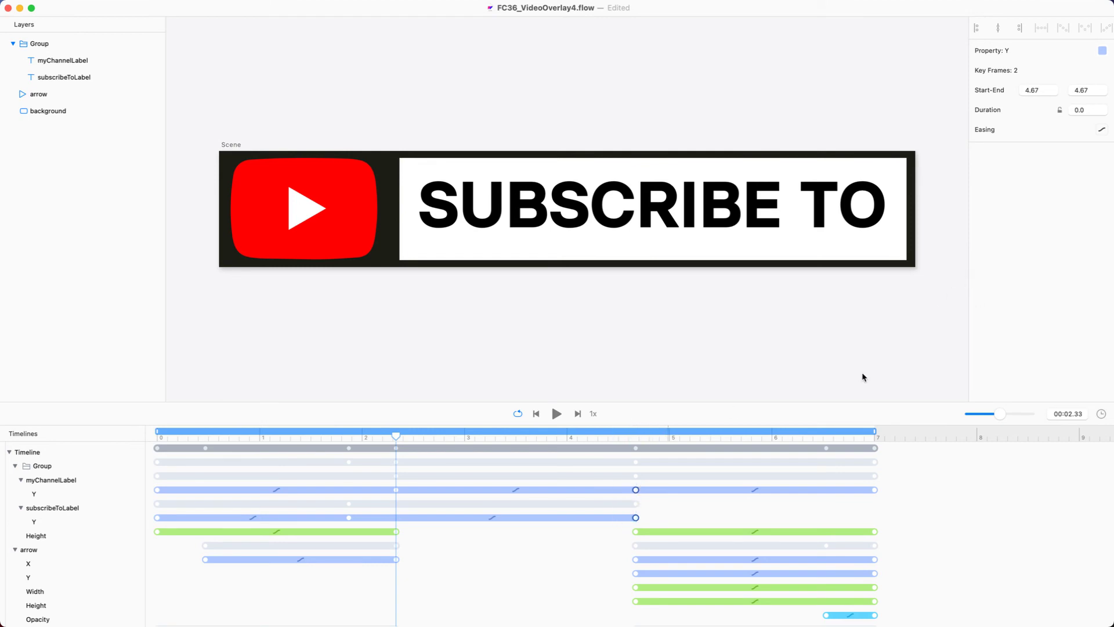
{"action": "mouse_move", "coordinate": [618, 440]}
{"action": "left_mouse_down"}
{"action": "mouse_move", "coordinate": [789, 439]}
{"action": "mouse_move", "coordinate": [636, 439]}
{"action": "left_mouse_up"}
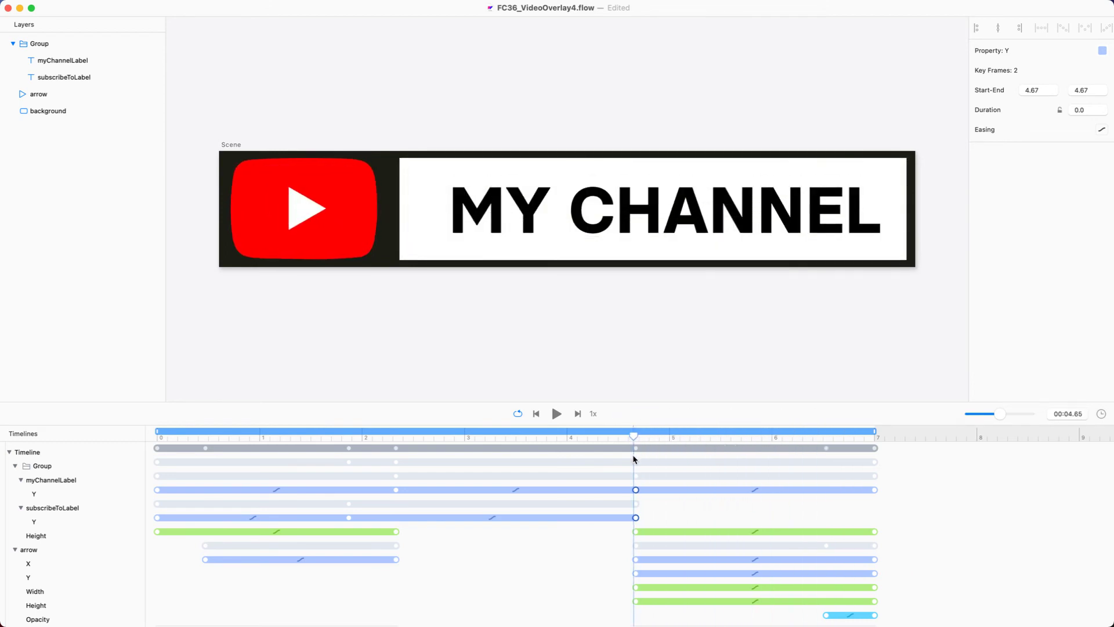
Set a combined duration of 4 seconds for all entrance and text-scroll keyframes of the labels, group, arrow and background
{"action": "left_click_drag", "start_coordinate": [637, 493], "coordinate": [619, 492]}
{"action": "left_click_drag", "start_coordinate": [455, 469], "coordinate": [158, 560]}
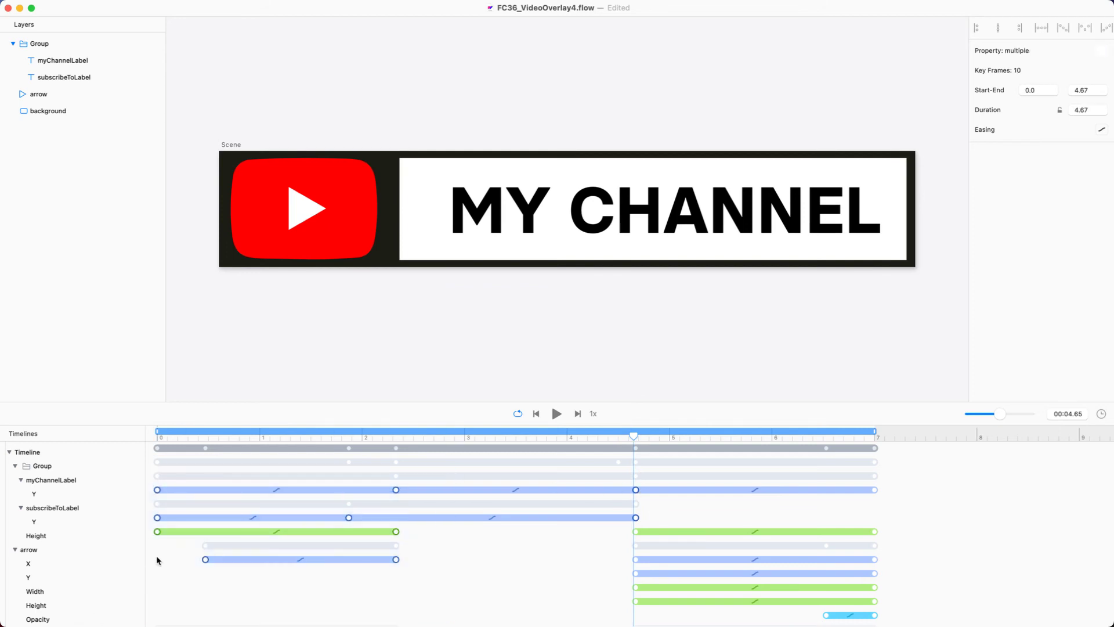
{"action": "scroll", "coordinate": [236, 560], "scroll_direction": "down", "scroll_amount": 5}
{"action": "left_click_drag", "start_coordinate": [445, 524], "coordinate": [133, 581]}
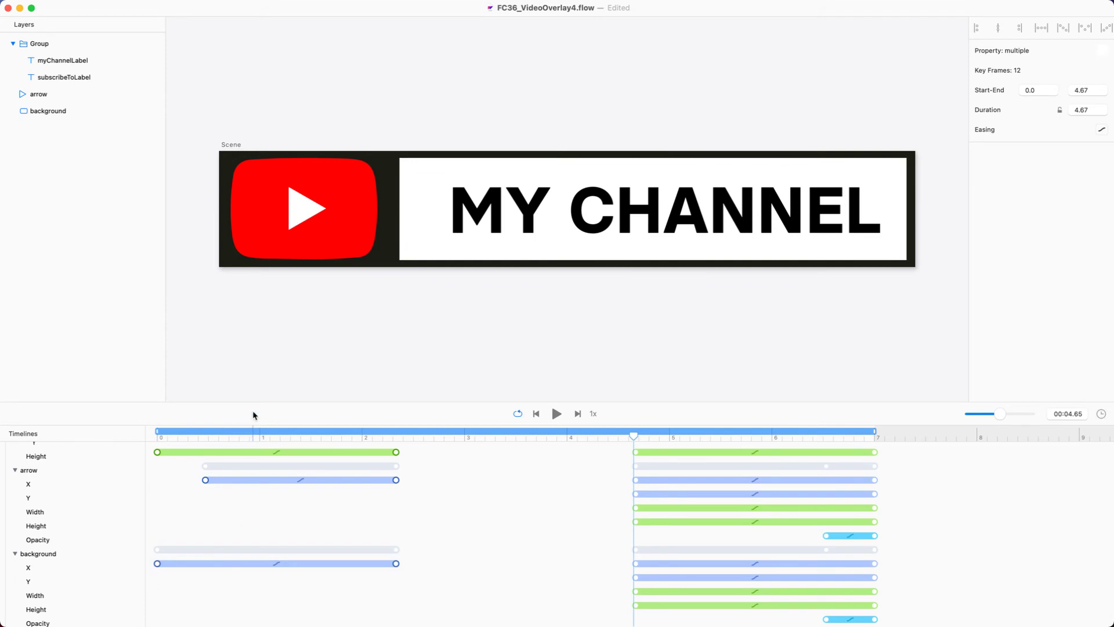
{"action": "left_click_drag", "start_coordinate": [251, 402], "coordinate": [225, 321]}
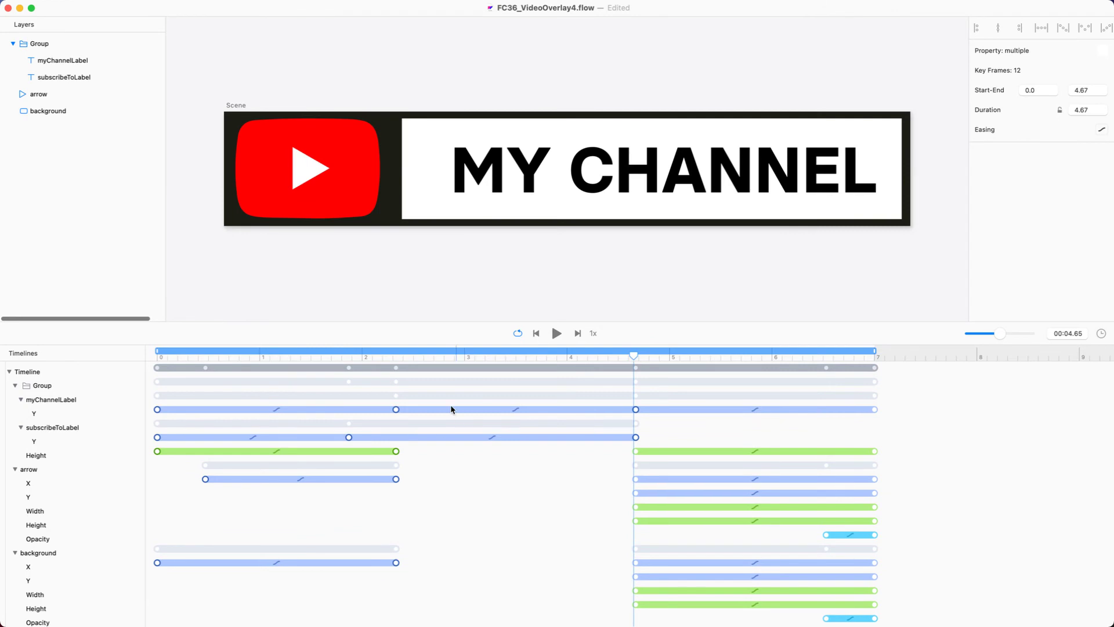
{"action": "left_click_drag", "start_coordinate": [322, 327], "coordinate": [323, 364]}
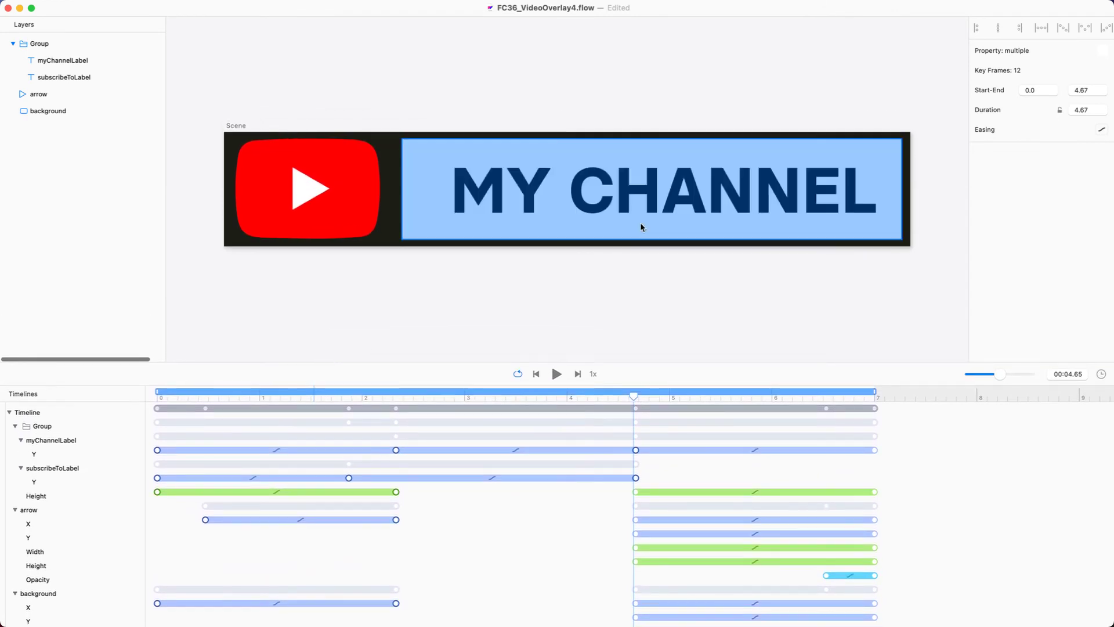
{"action": "left_click", "coordinate": [1092, 112]}
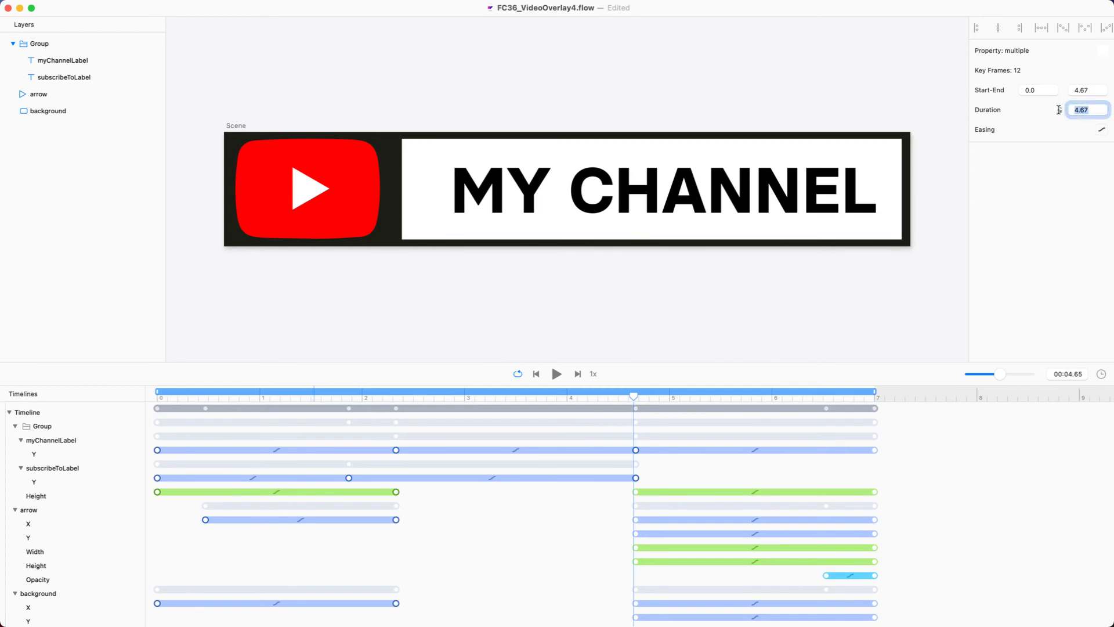
{"action": "type", "text": "4"}
{"action": "key", "text": "Return"}
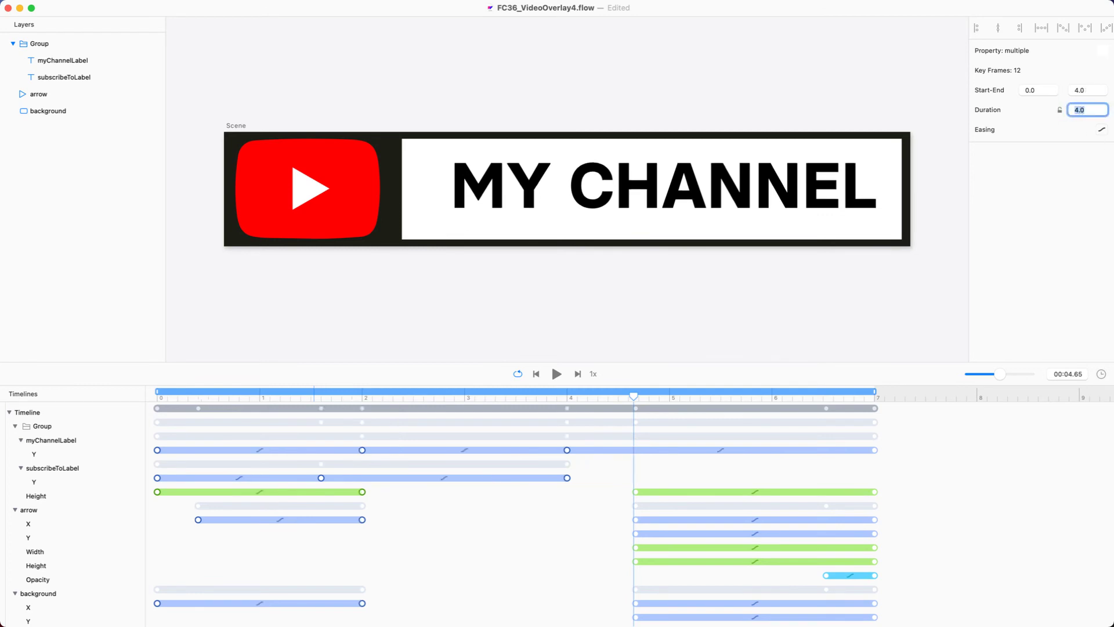
Separate myChannelLabel's exit movement from its scroll by starting the exit Y tween at 4.67 seconds
{"action": "left_click_drag", "start_coordinate": [566, 450], "coordinate": [651, 451]}
{"action": "key", "text": "super+z"}
{"action": "left_click", "coordinate": [594, 471]}
{"action": "left_click_drag", "start_coordinate": [567, 451], "coordinate": [635, 455]}
Set the duration of all exit keyframes across the label, group, arrow and background to 2 seconds
{"action": "scroll", "coordinate": [624, 485], "scroll_direction": "down", "scroll_amount": 3}
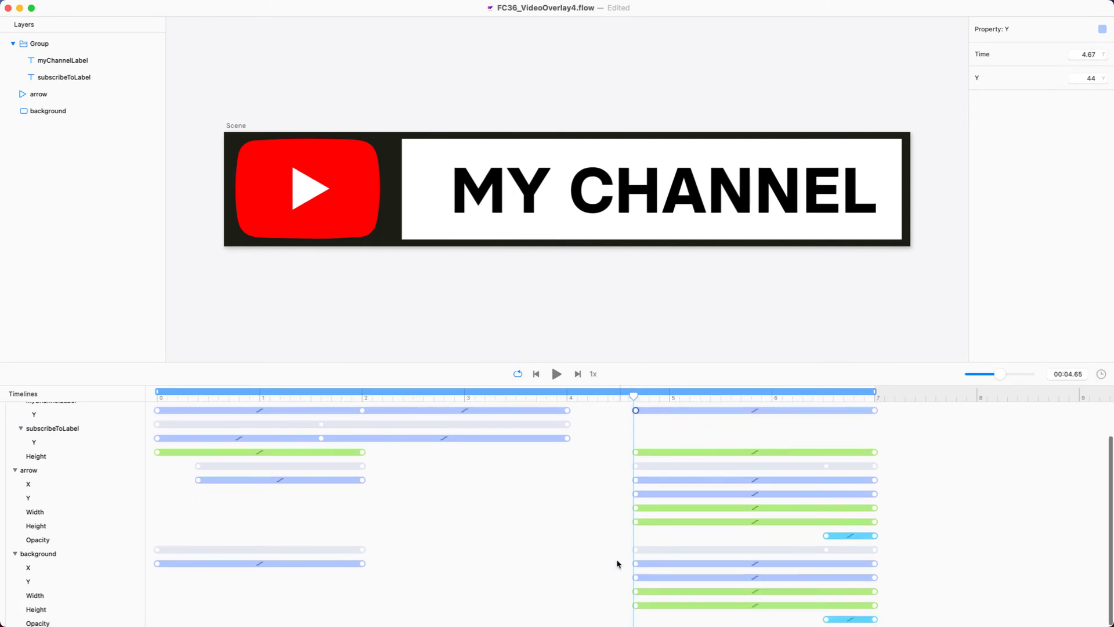
{"action": "left_click_drag", "start_coordinate": [624, 616], "coordinate": [647, 380]}
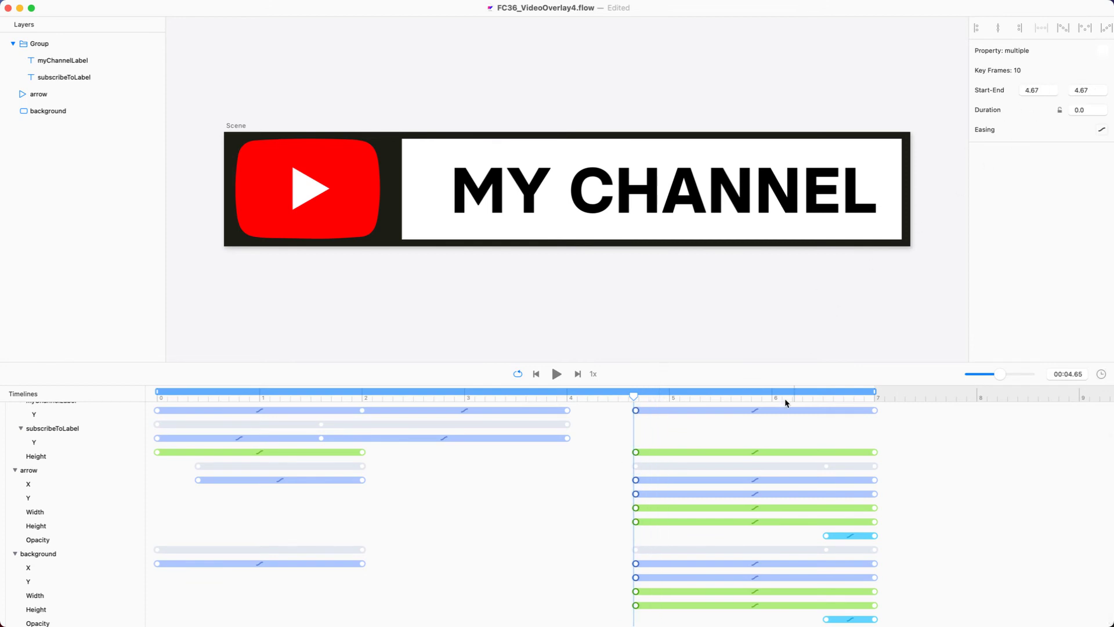
{"action": "left_click", "coordinate": [935, 421]}
{"action": "scroll", "coordinate": [923, 409], "scroll_direction": "up", "scroll_amount": 1}
{"action": "left_click_drag", "start_coordinate": [927, 360], "coordinate": [902, 287]}
{"action": "left_click_drag", "start_coordinate": [907, 606], "coordinate": [587, 308]}
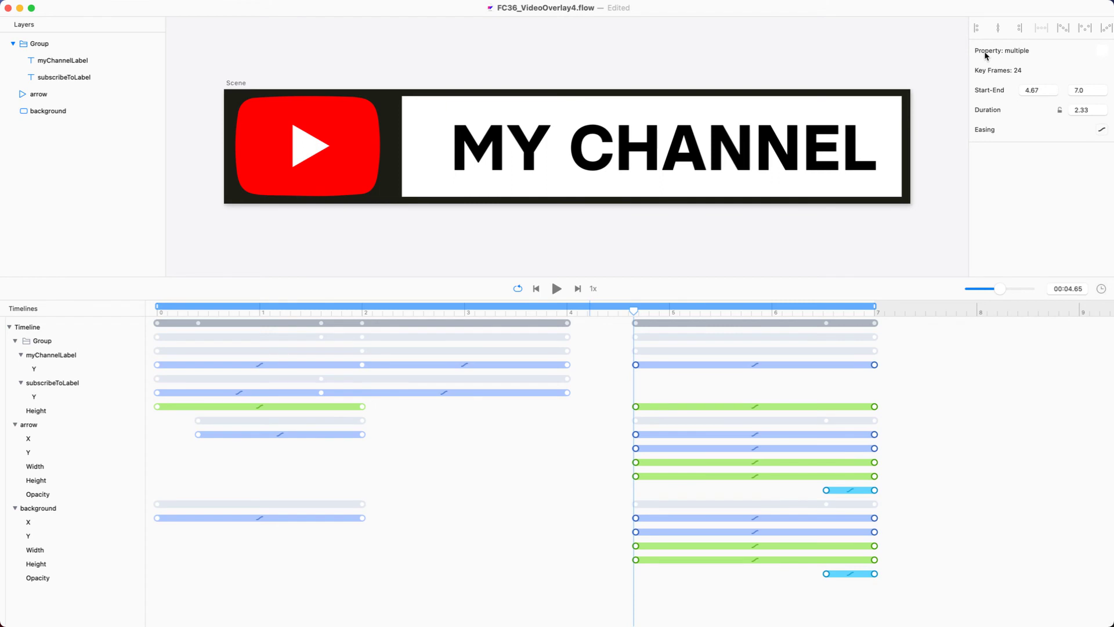
{"action": "left_click", "coordinate": [1091, 110]}
{"action": "type", "text": "2"}
{"action": "key", "text": "Return"}
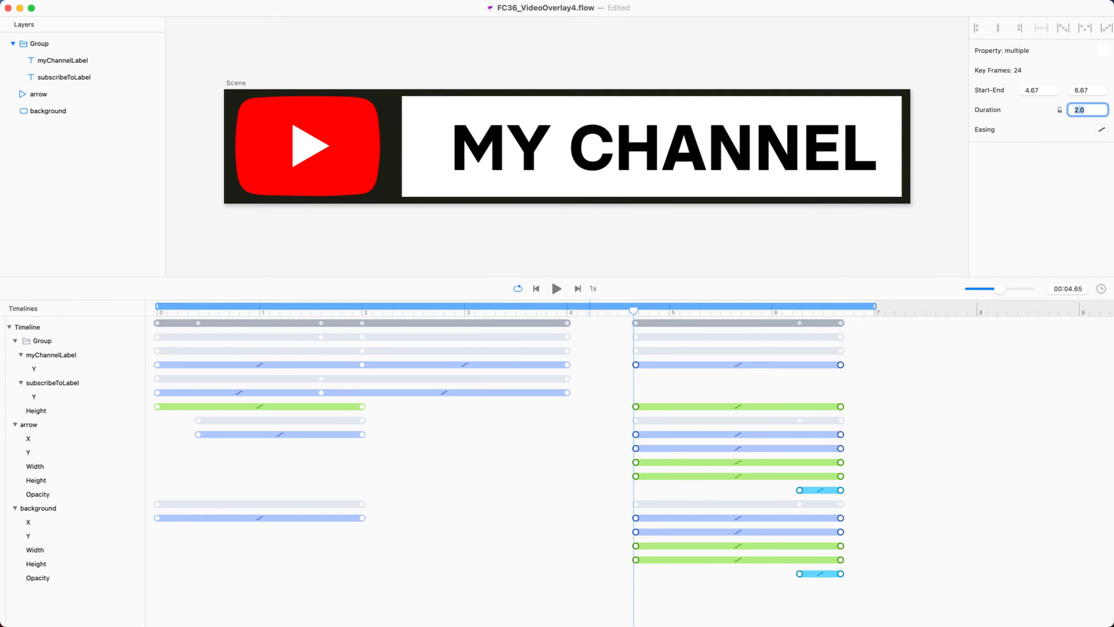
Lock the exit keyframes' duration and set their start time to 5 seconds, ending with nothing selected
{"action": "left_click", "coordinate": [1060, 109]}
{"action": "left_click", "coordinate": [1035, 91]}
{"action": "type", "text": "5"}
{"action": "key", "text": "Return"}
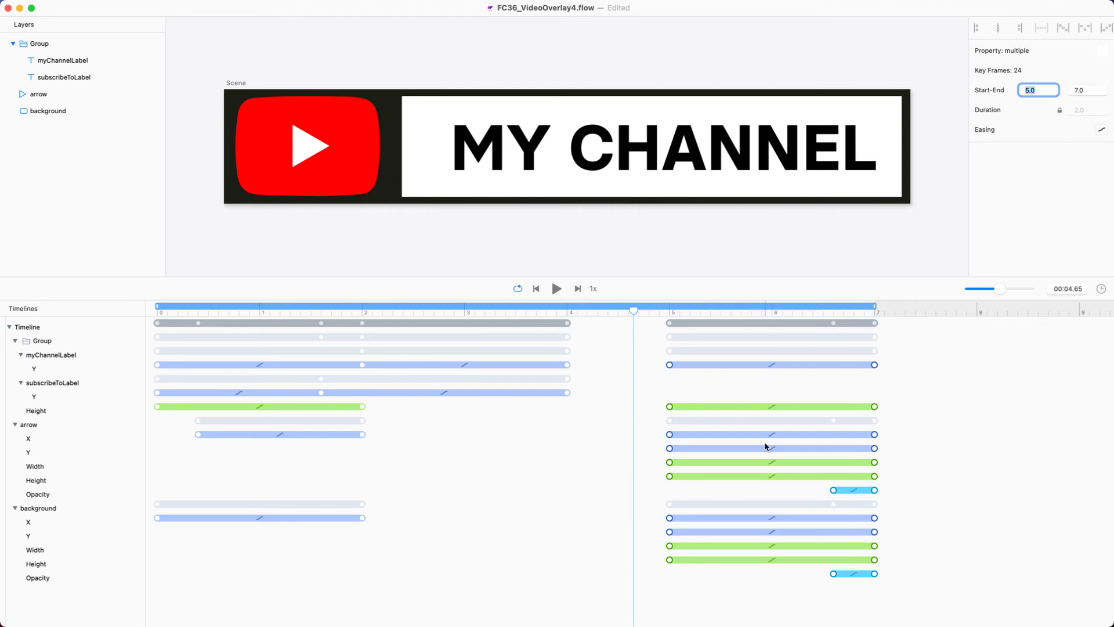
{"action": "left_click", "coordinate": [822, 491]}
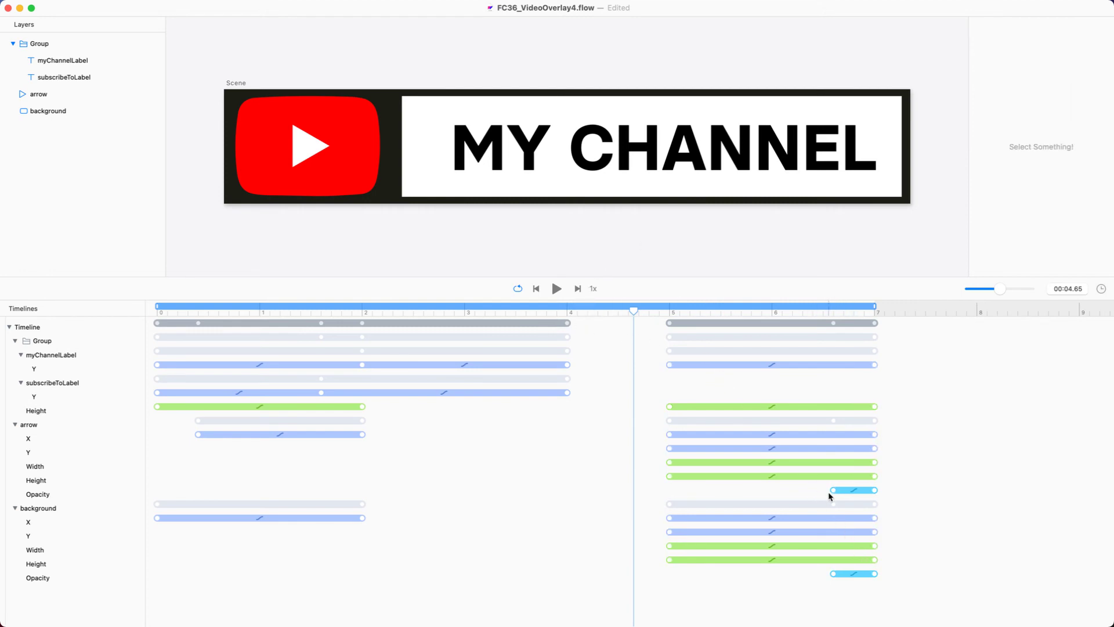
Set the duration of the arrow's and background's exit opacity tweens to 0.1 seconds
{"action": "left_click", "coordinate": [833, 490]}
{"action": "left_click", "coordinate": [836, 577]}
{"action": "left_click_drag", "start_coordinate": [828, 490], "coordinate": [889, 489]}
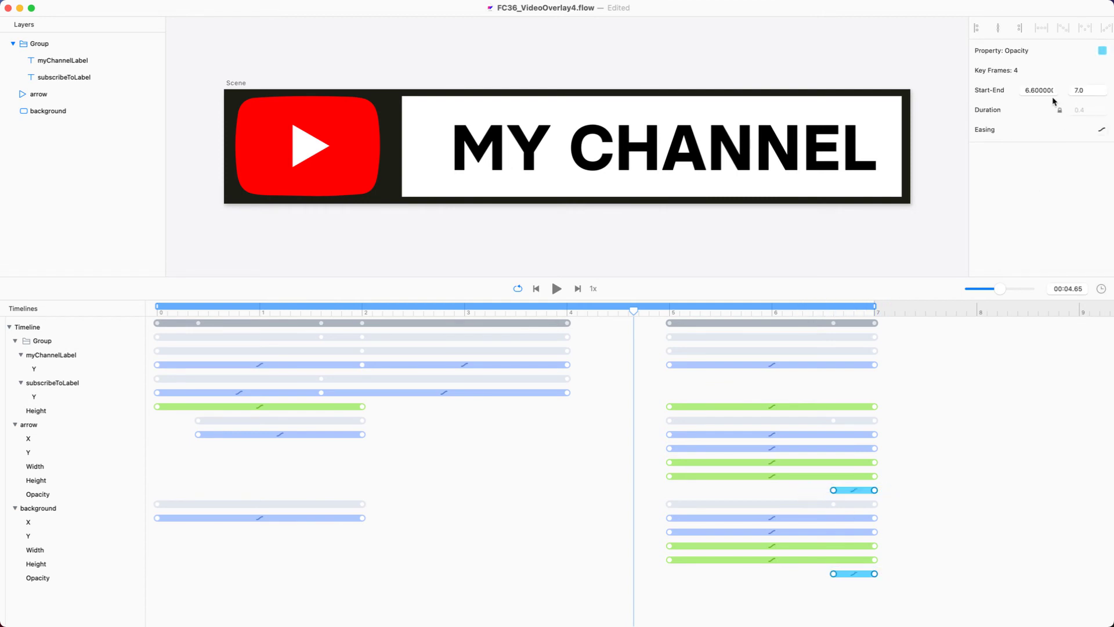
{"action": "left_click", "coordinate": [1059, 110]}
{"action": "left_click", "coordinate": [1080, 110]}
{"action": "key", "text": "Return"}
Lock the opacity tweens' duration and set their start time to 6.9 seconds
{"action": "key", "text": "shift+Tab"}
{"action": "key", "text": "shift+Tab"}
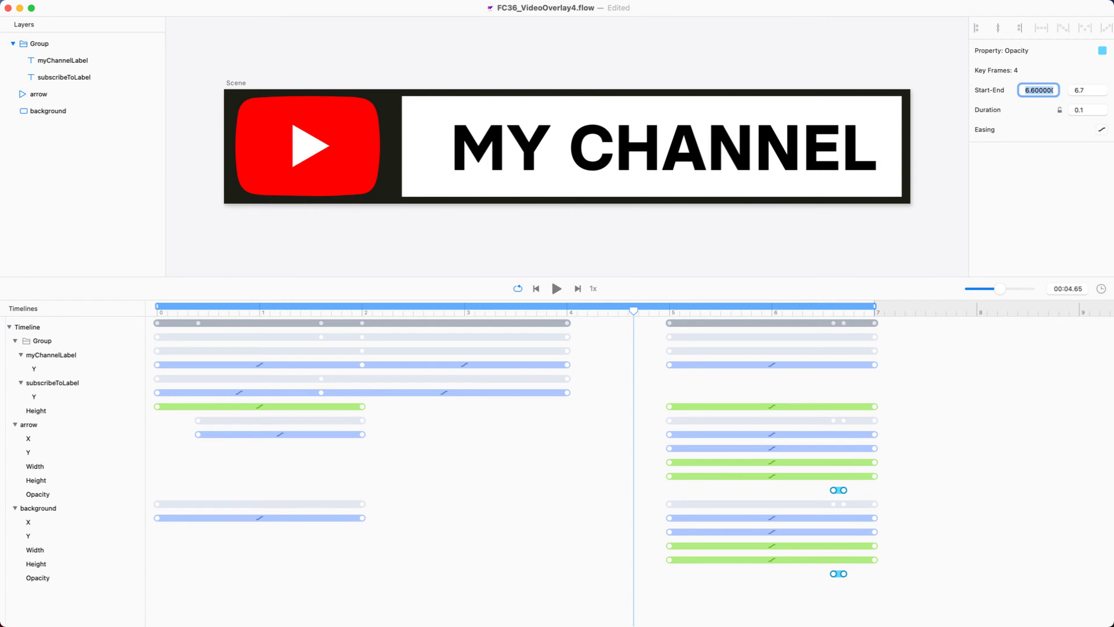
{"action": "left_click", "coordinate": [1059, 109]}
{"action": "type", "text": "6.9"}
{"action": "key", "text": "Return"}
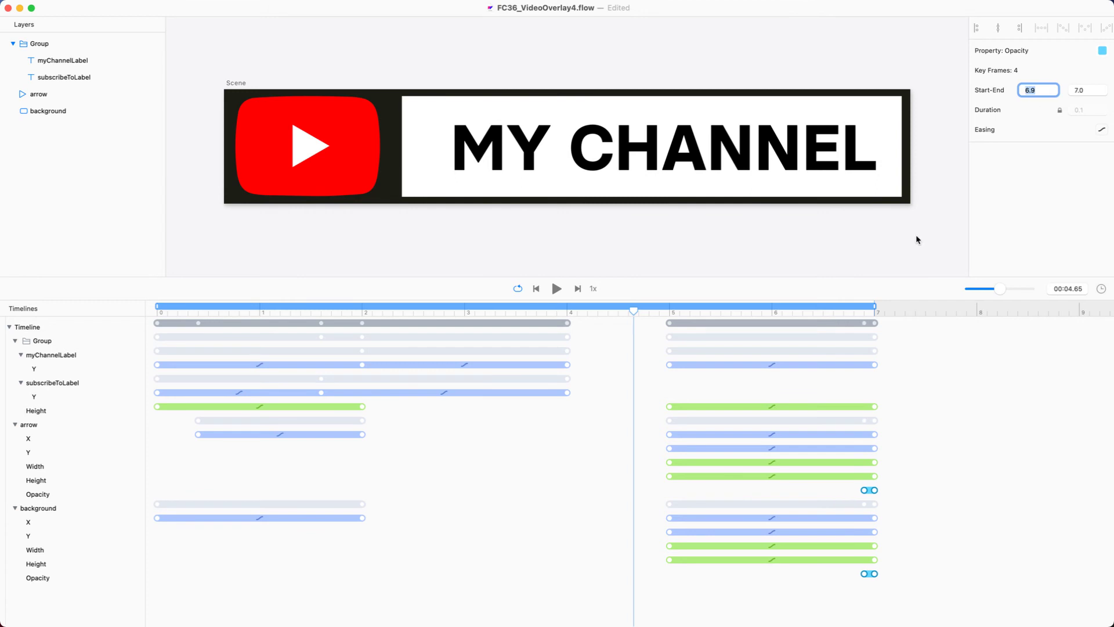
Enlarge the canvas area and play back the 7-second animation to check the exit
{"action": "left_click_drag", "start_coordinate": [643, 278], "coordinate": [632, 436]}
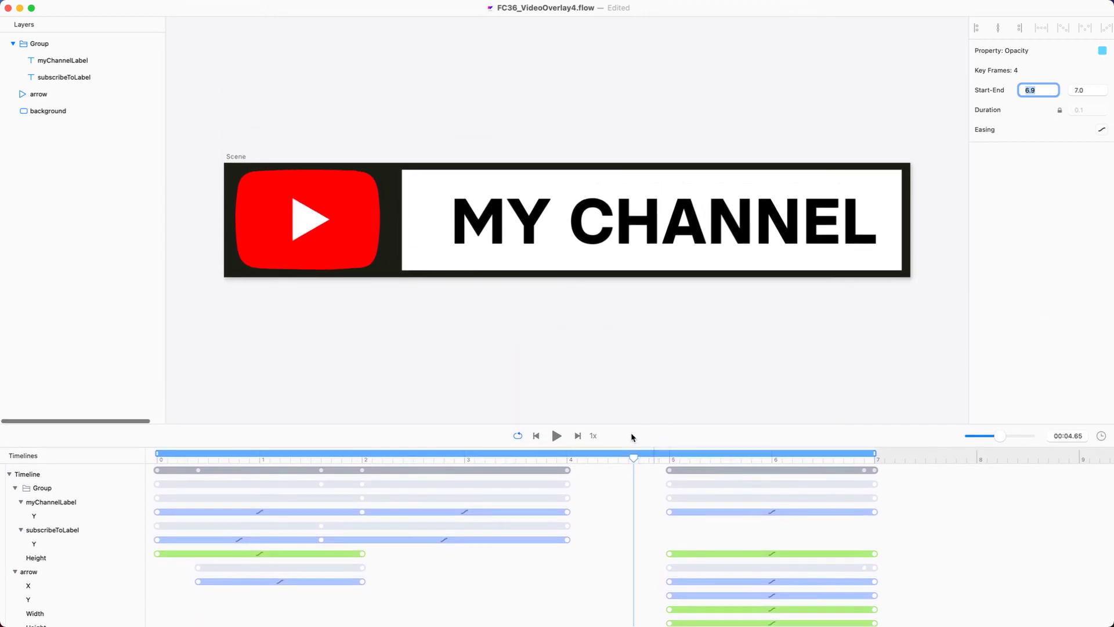
{"action": "left_click", "coordinate": [556, 436]}
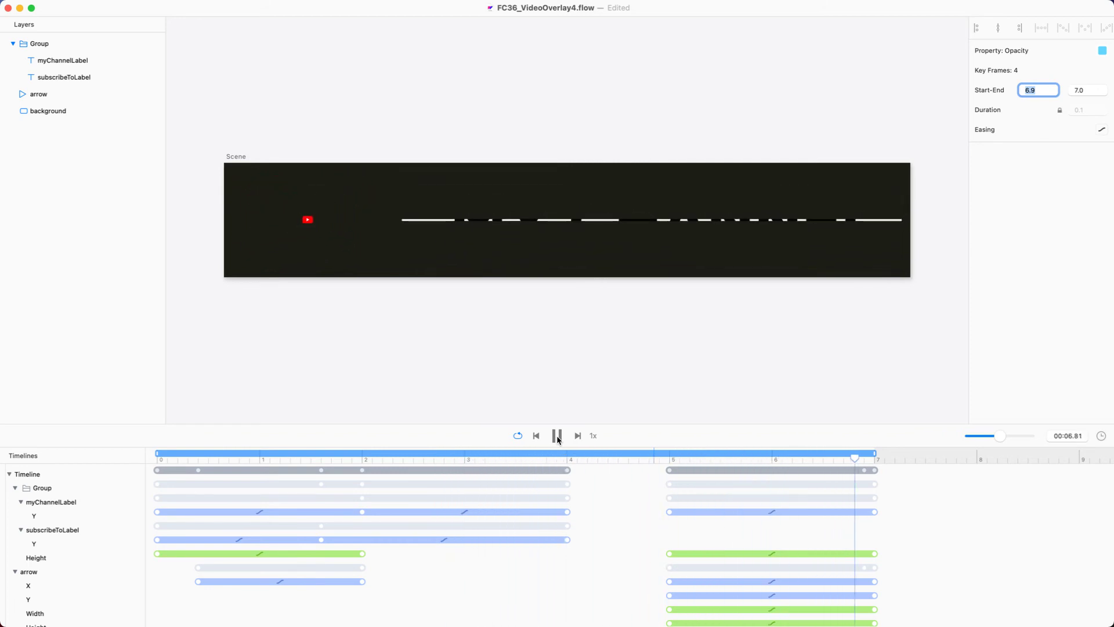
{"action": "left_click", "coordinate": [556, 438]}
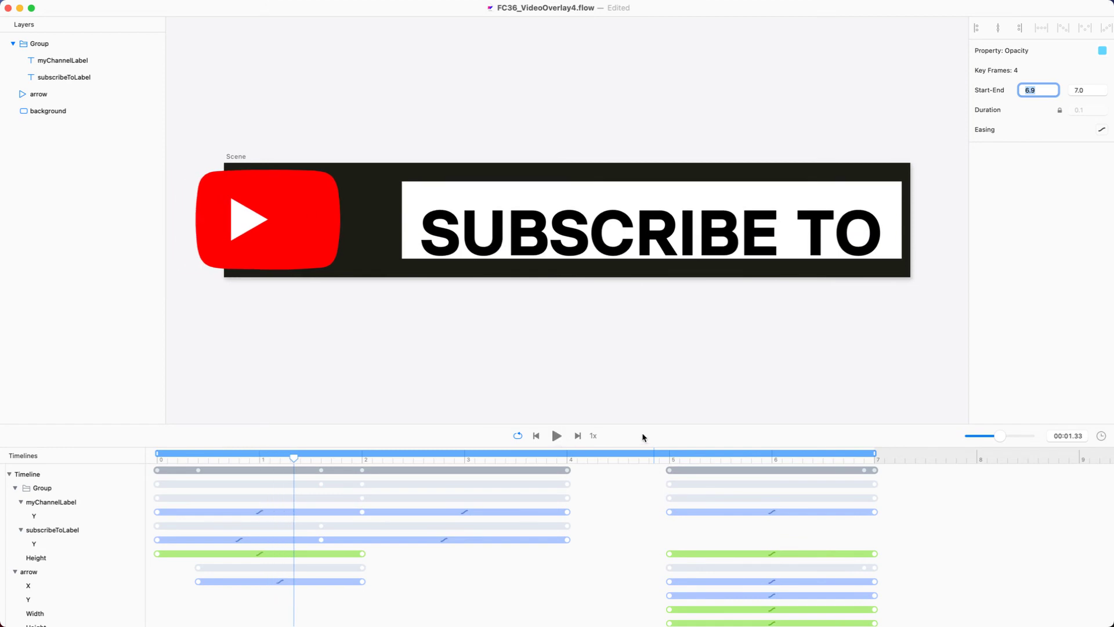
Scale the whole timeline to a length of 4 seconds and preview the faster animation
{"action": "left_click", "coordinate": [1102, 436]}
{"action": "type", "text": "4"}
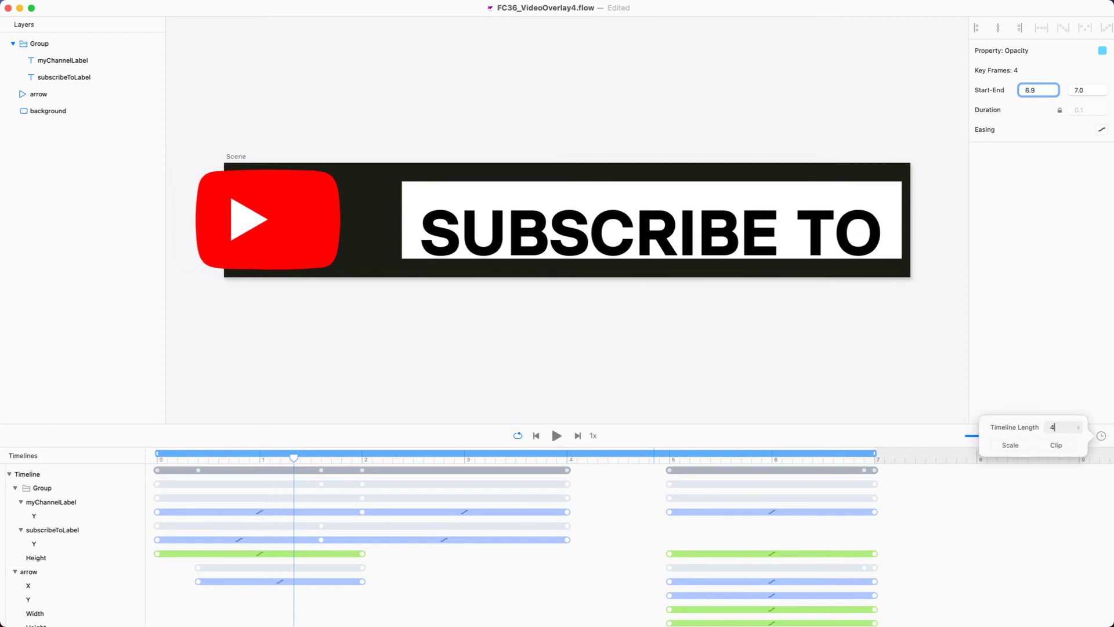
{"action": "left_click", "coordinate": [1020, 446]}
{"action": "left_click", "coordinate": [729, 340]}
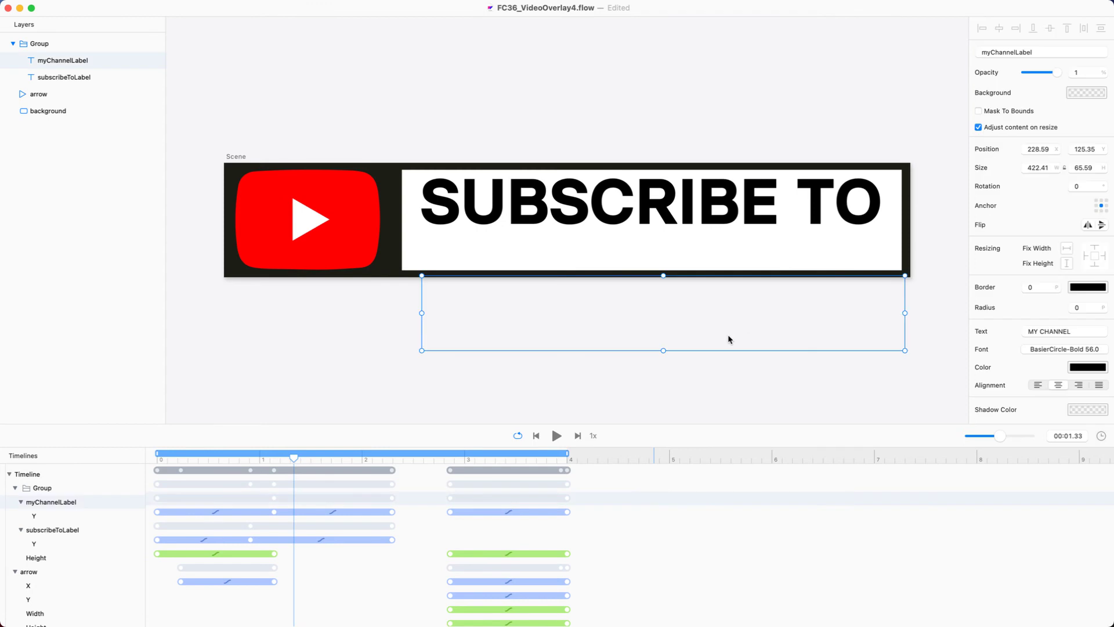
{"action": "key", "text": "space"}
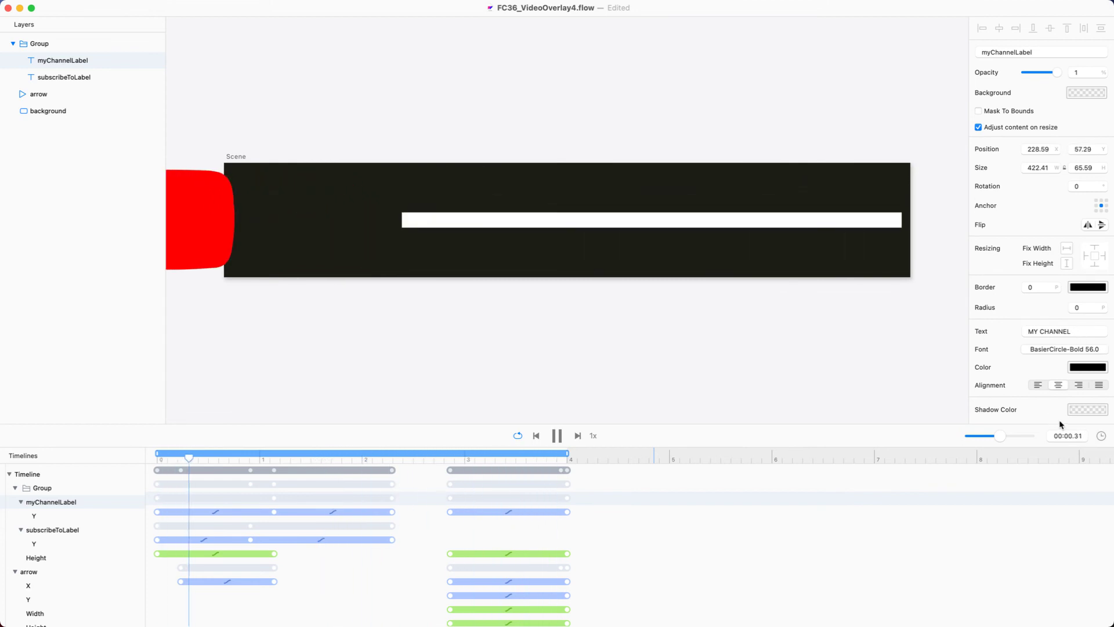
{"action": "key", "text": "space"}
Scale the whole timeline to a length of 3.5 seconds and preview the animation
{"action": "left_click", "coordinate": [1102, 436]}
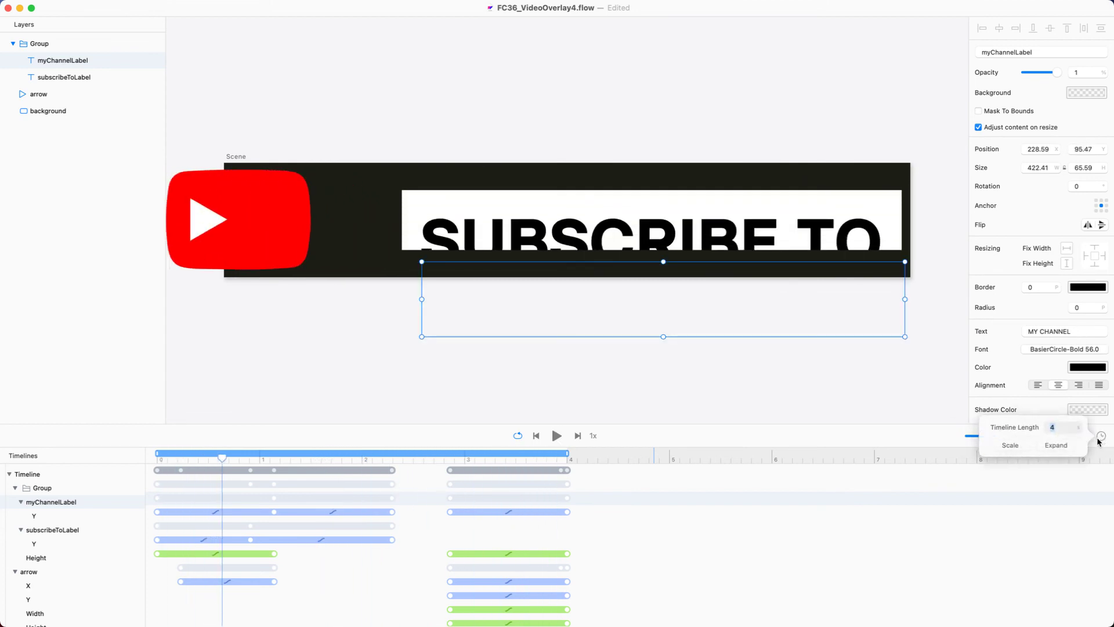
{"action": "type", "text": "3.5"}
{"action": "left_click", "coordinate": [1011, 445]}
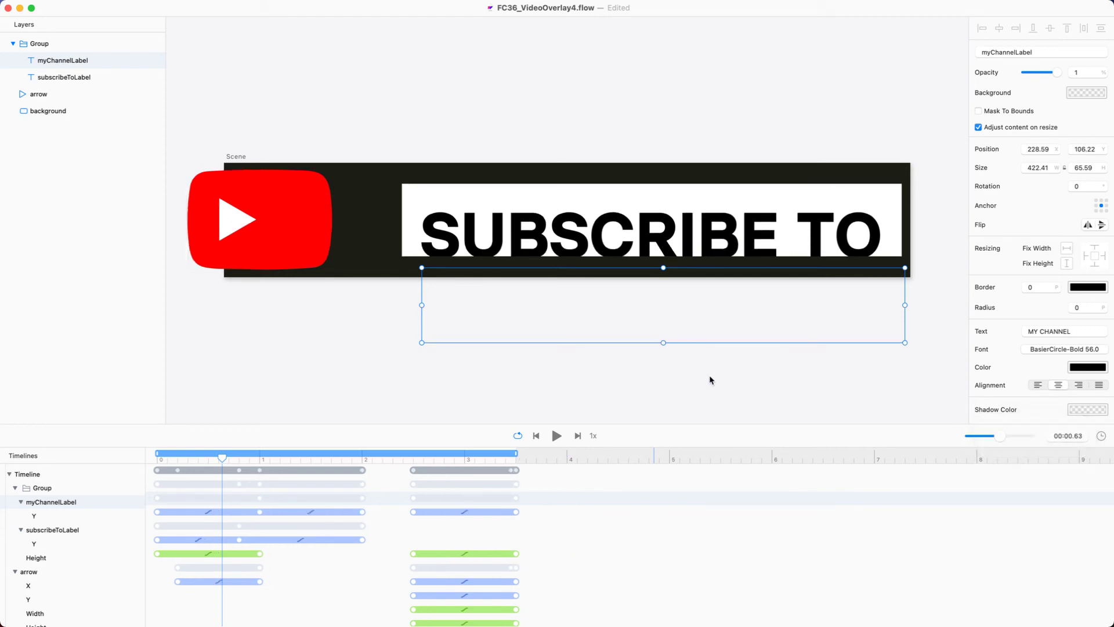
{"action": "key", "text": "space"}
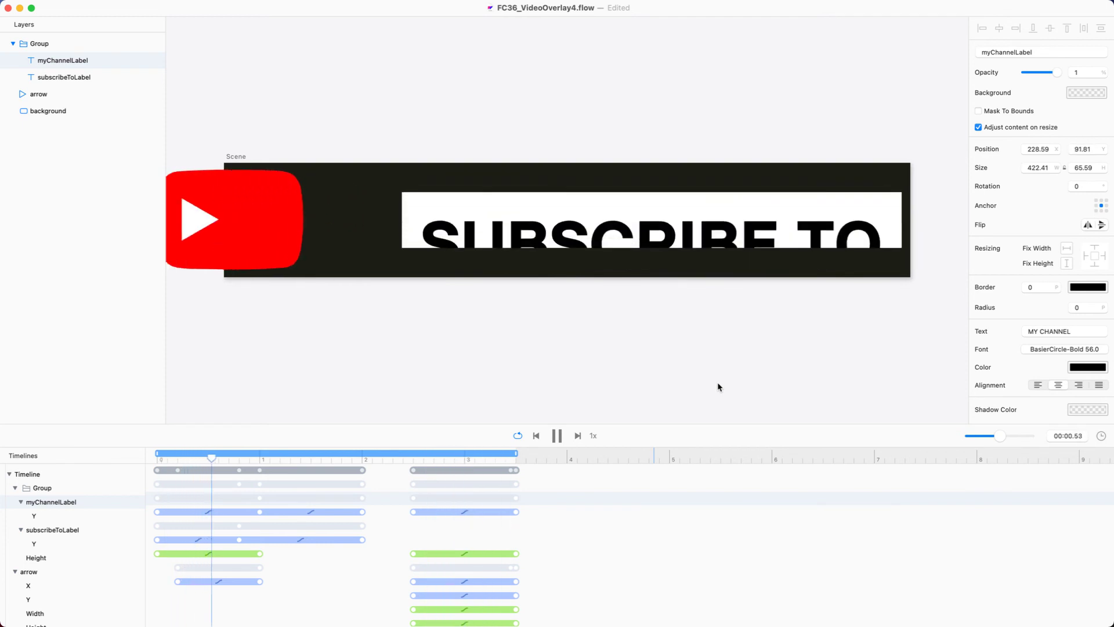
{"action": "key", "text": "space"}
Make the scene's background transparent by setting its color opacity to 0%
{"action": "scroll", "coordinate": [554, 498], "scroll_direction": "down", "scroll_amount": 5}
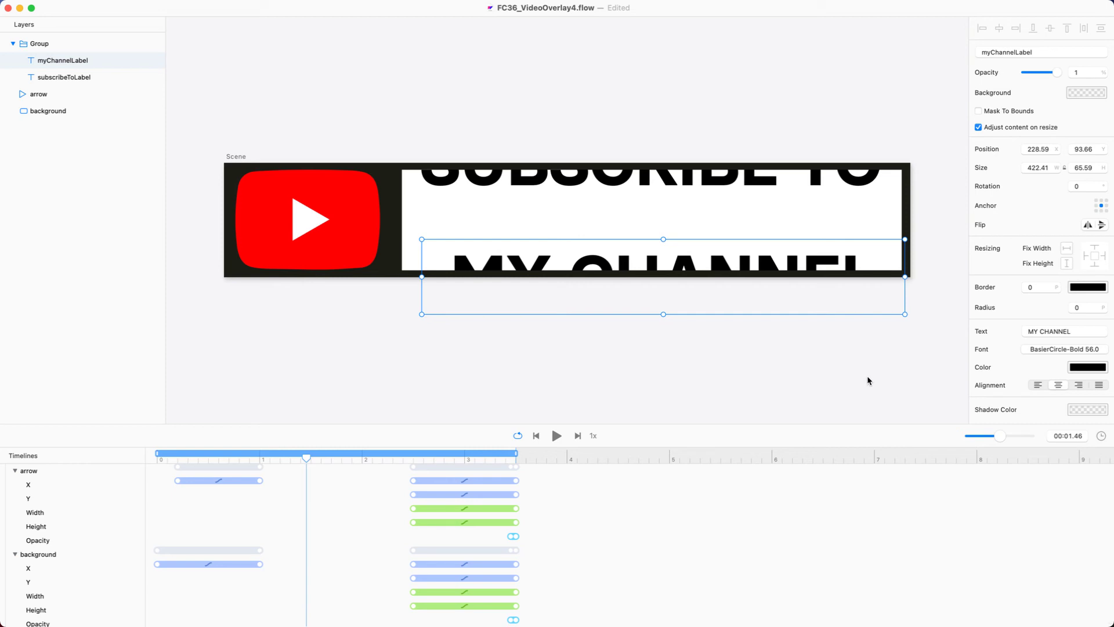
{"action": "left_click", "coordinate": [821, 381]}
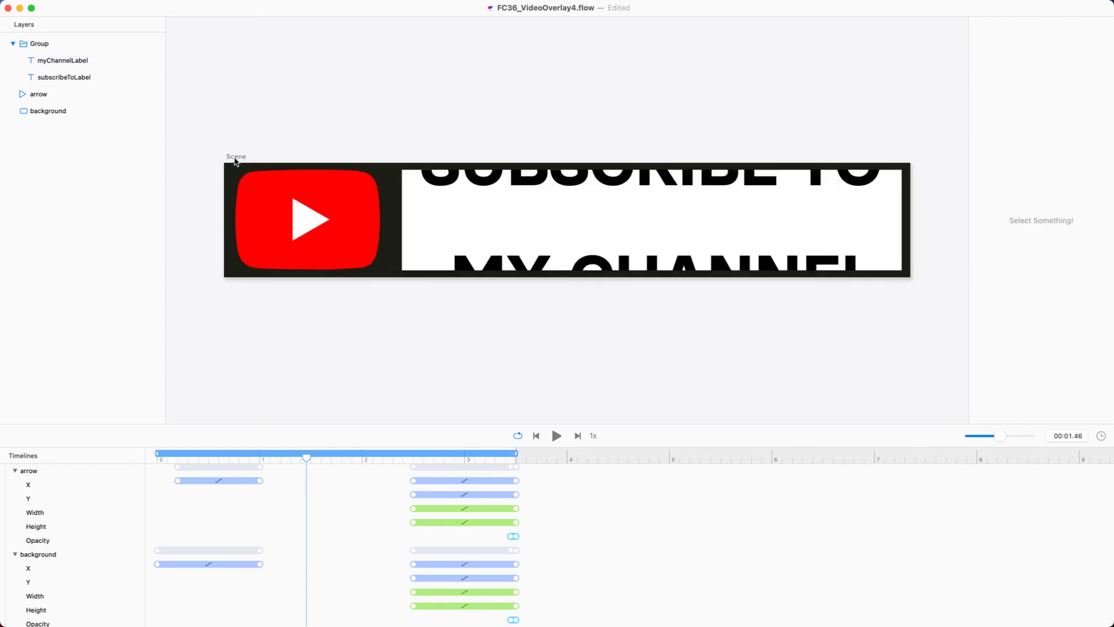
{"action": "left_click", "coordinate": [235, 160]}
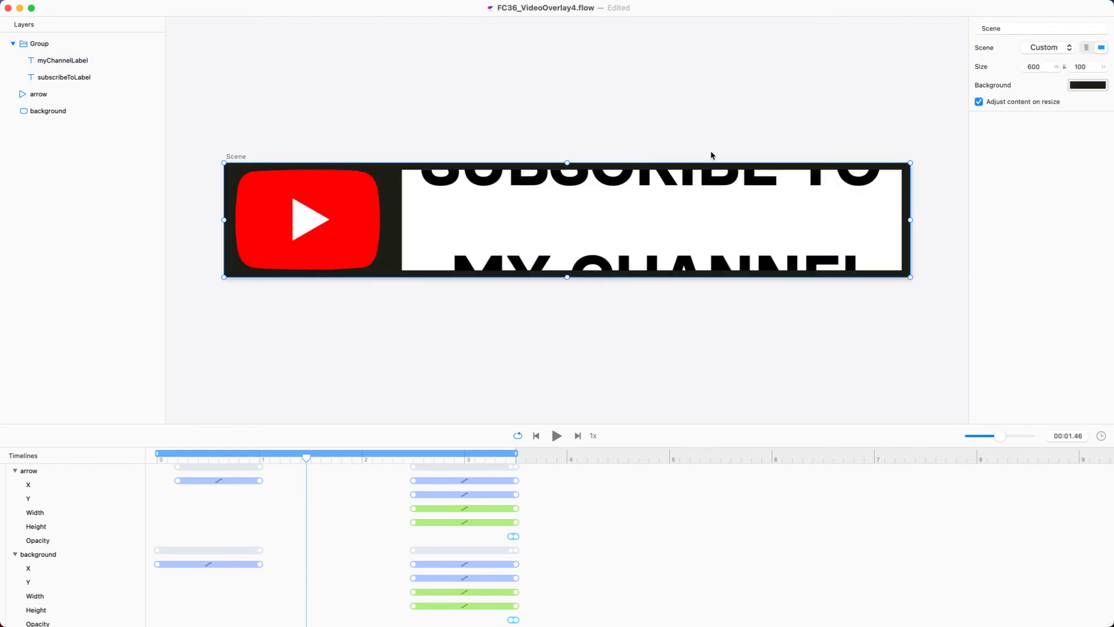
{"action": "left_click", "coordinate": [1087, 86]}
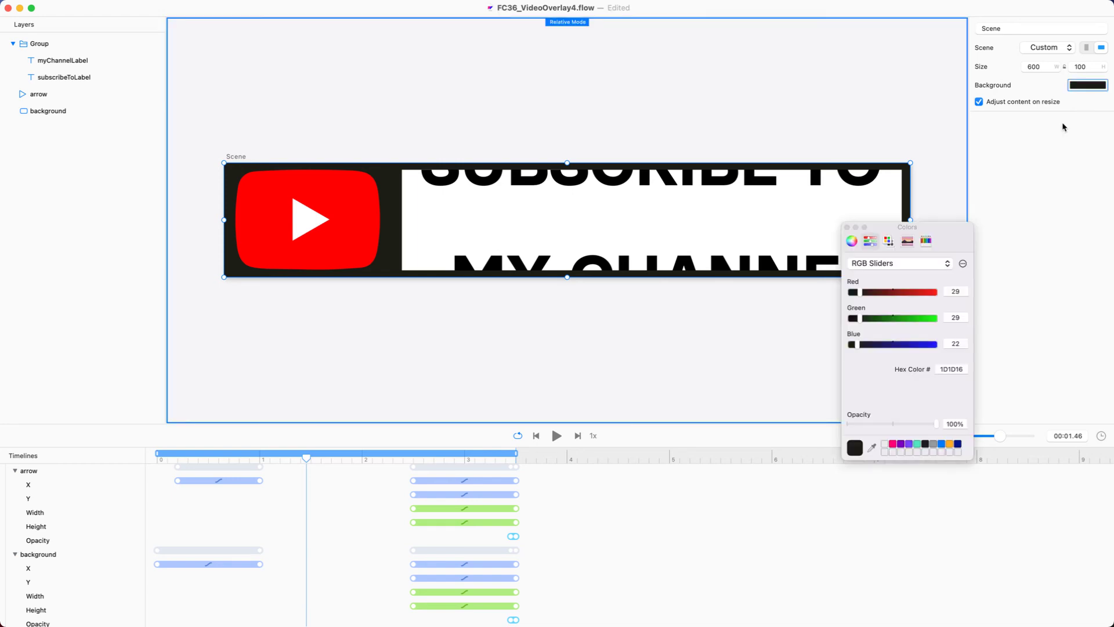
{"action": "left_click", "coordinate": [953, 424]}
{"action": "key", "text": "shift+Tab"}
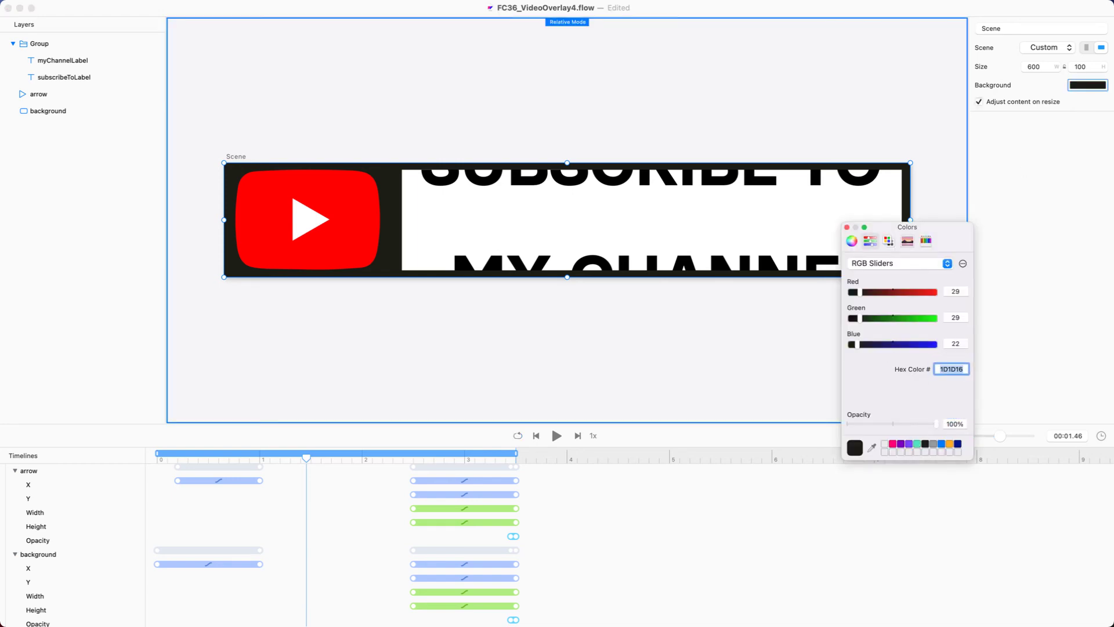
{"action": "left_click", "coordinate": [957, 424]}
{"action": "type", "text": "0"}
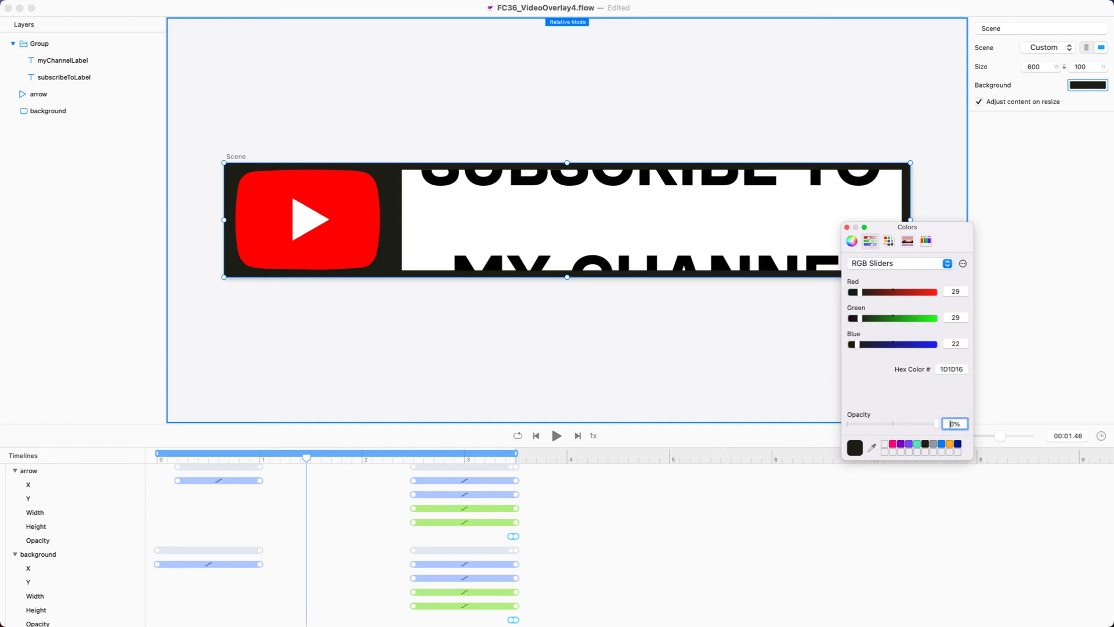
{"action": "key", "text": "Return"}
{"action": "left_click", "coordinate": [551, 302]}
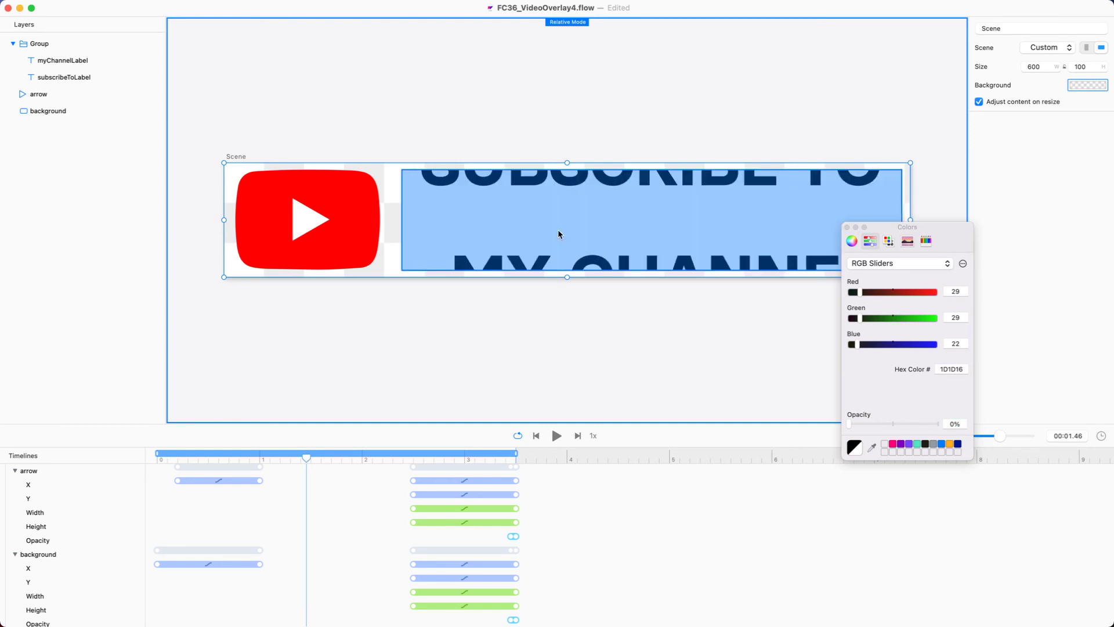
Export the animation to the Desktop as the movie overlay3.mov, using 60 fps, sRGB and MOV 4444
{"action": "key", "text": "super+e"}
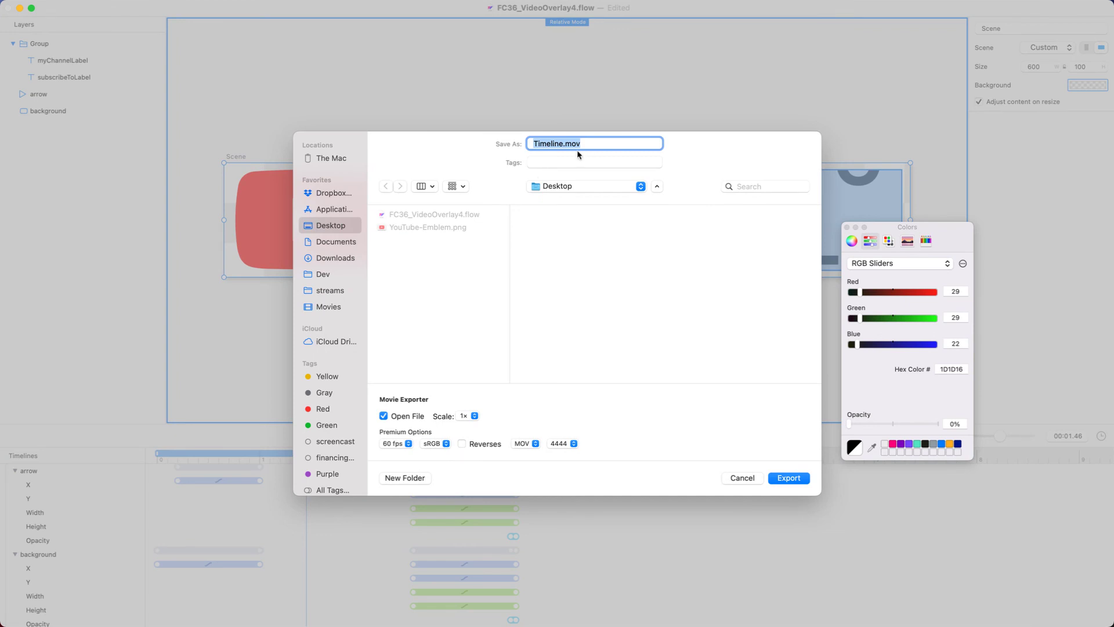
{"action": "double_click", "coordinate": [554, 143]}
{"action": "type", "text": "overlay3"}
{"action": "key", "text": "Return"}
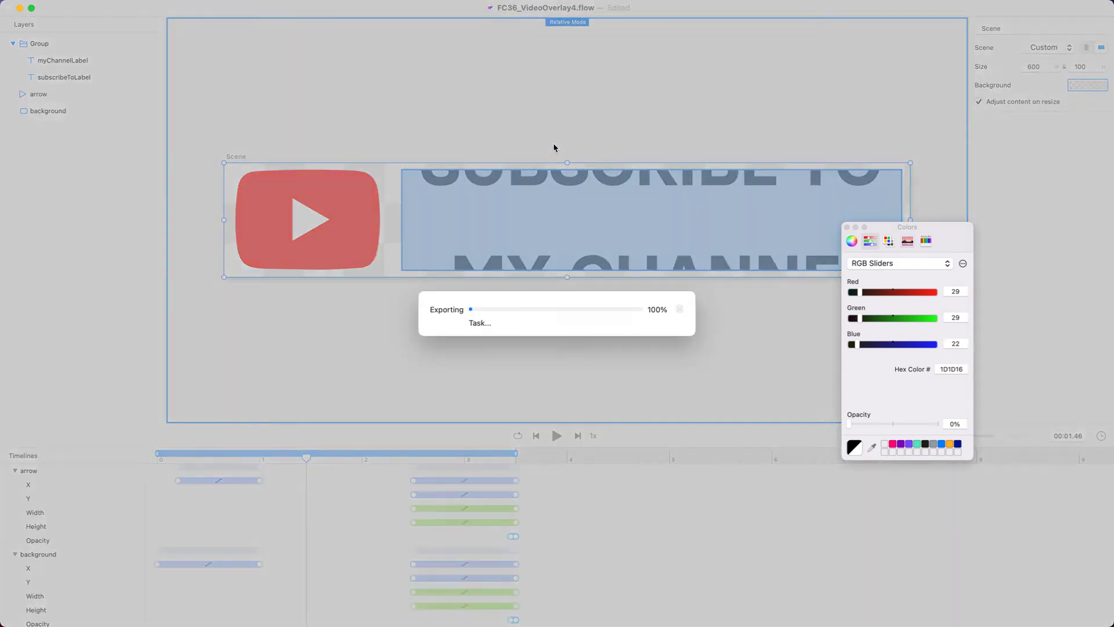
Switch to Final Cut Pro and import overlay3.mov from the Desktop into the 2020-11-17 event
{"action": "key", "text": "super+Tab"}
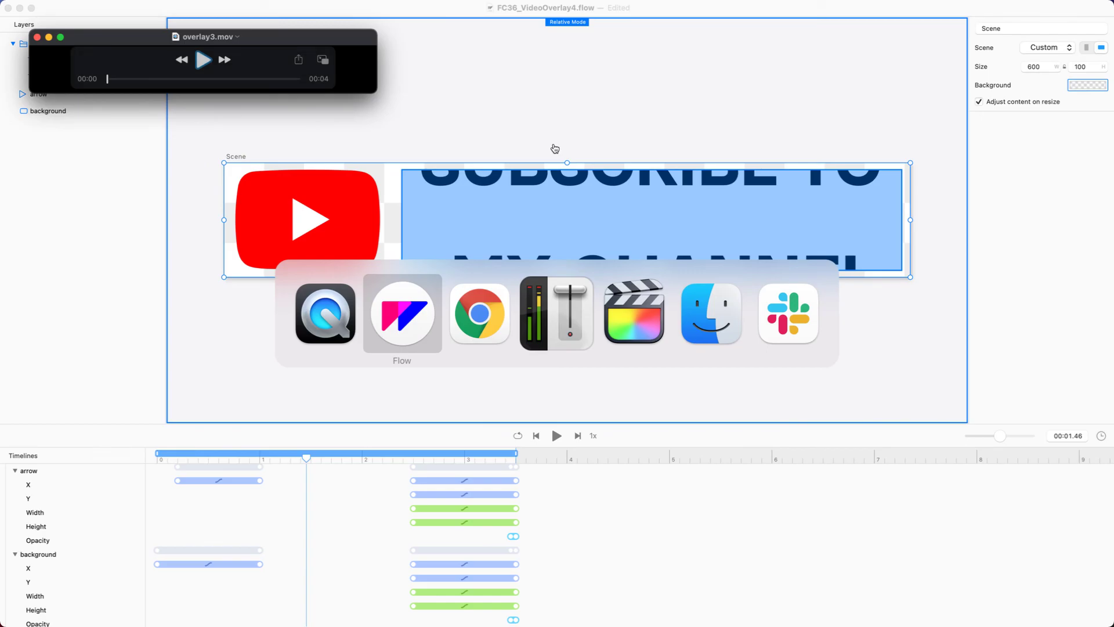
{"action": "key", "text": "super+Tab"}
{"action": "key", "text": "super+Tab"}
{"action": "key", "text": "super+Tab"}
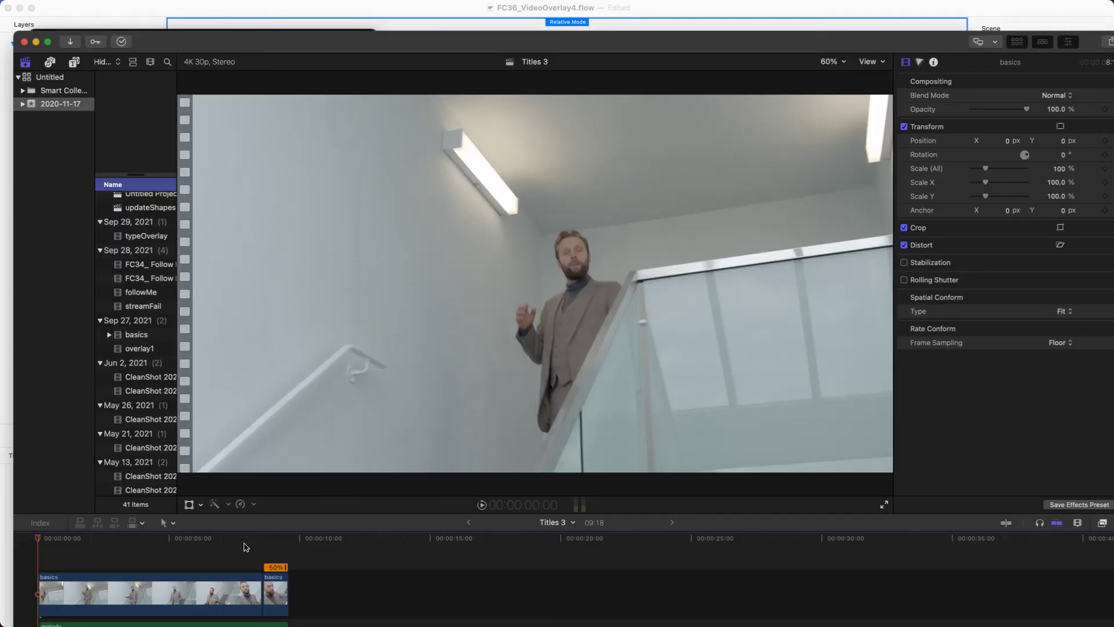
{"action": "key", "text": "super+i"}
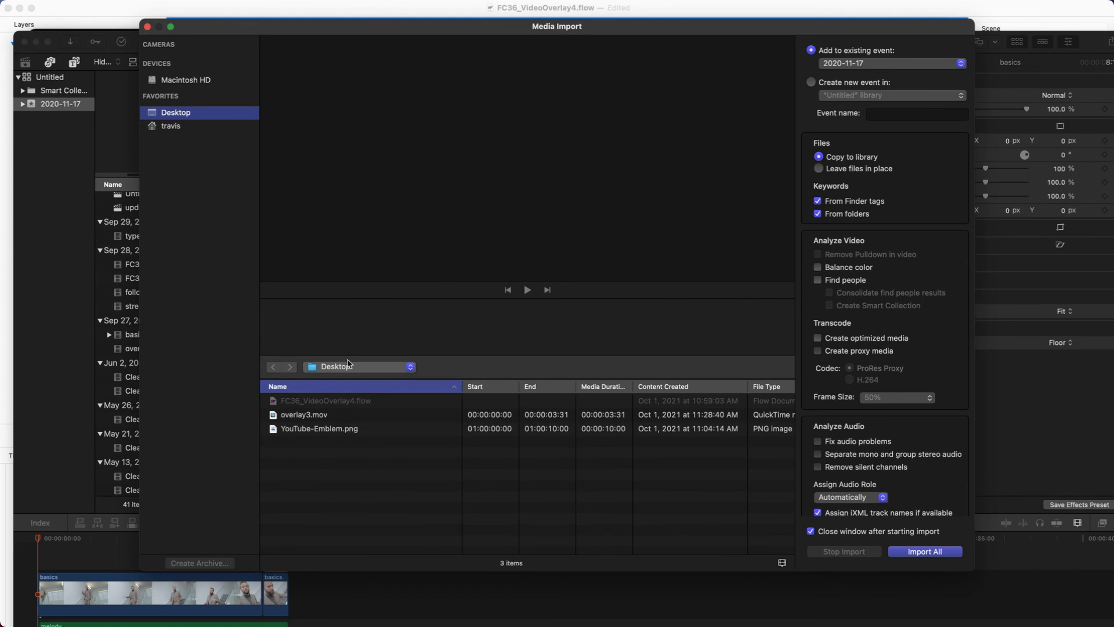
{"action": "left_click", "coordinate": [353, 415]}
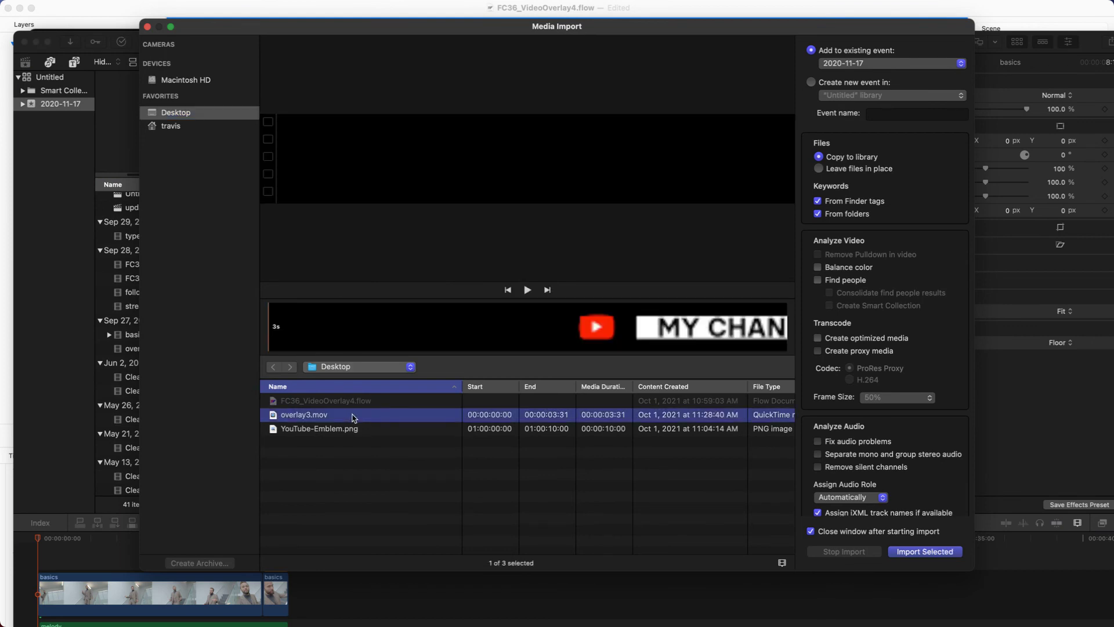
{"action": "key", "text": "Return"}
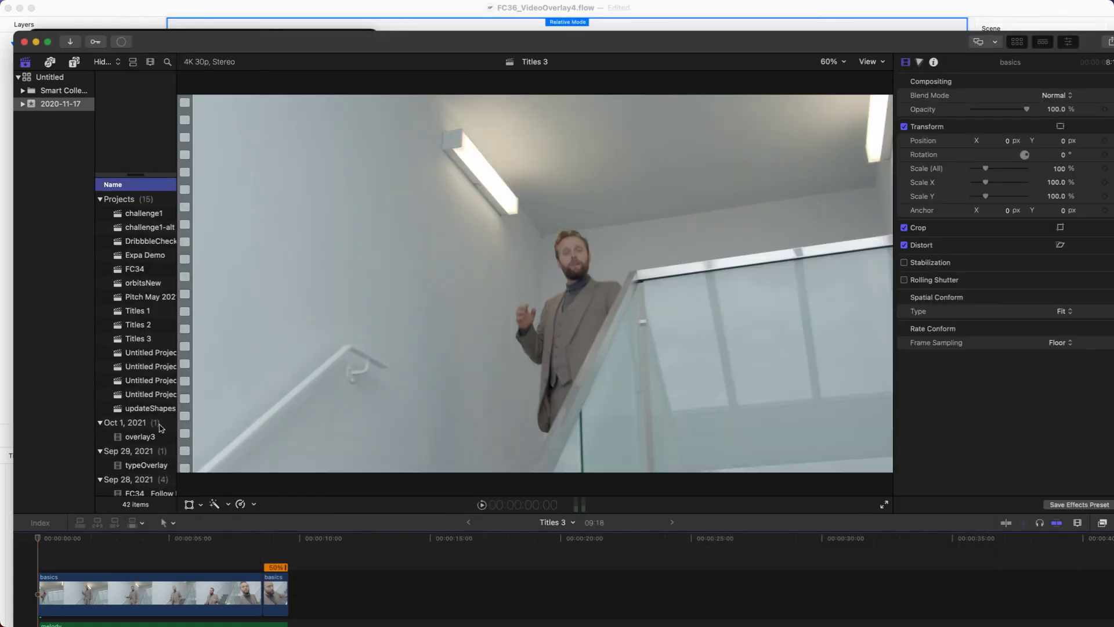
Place the overlay3 clip above the basics clip at about 3 seconds and show the frame at 4:14
{"action": "left_click_drag", "start_coordinate": [152, 439], "coordinate": [118, 546]}
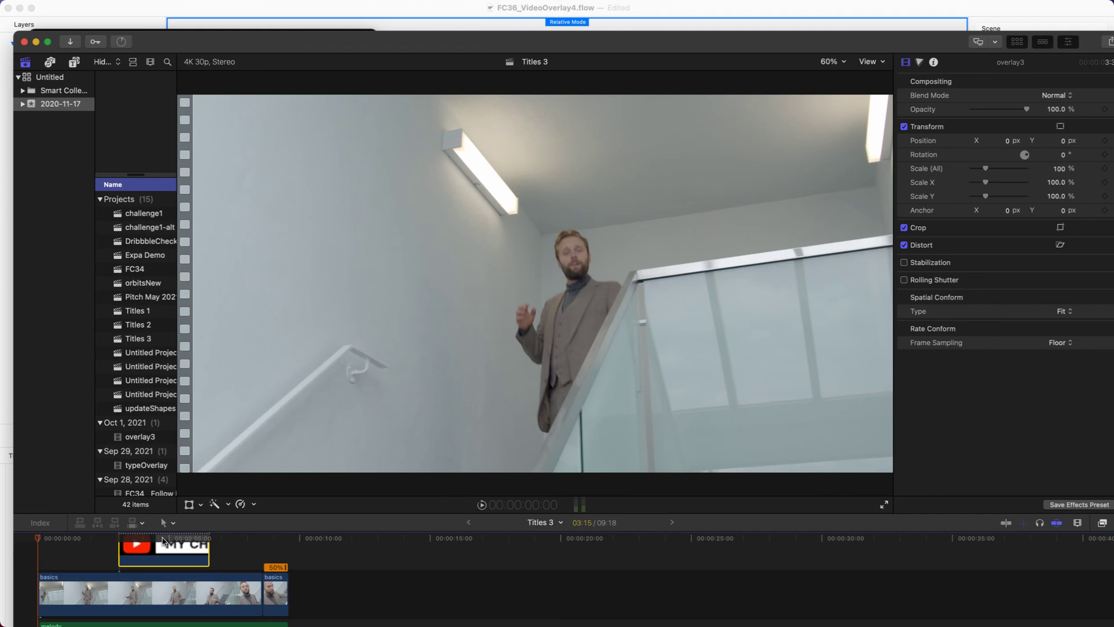
{"action": "left_click", "coordinate": [155, 538]}
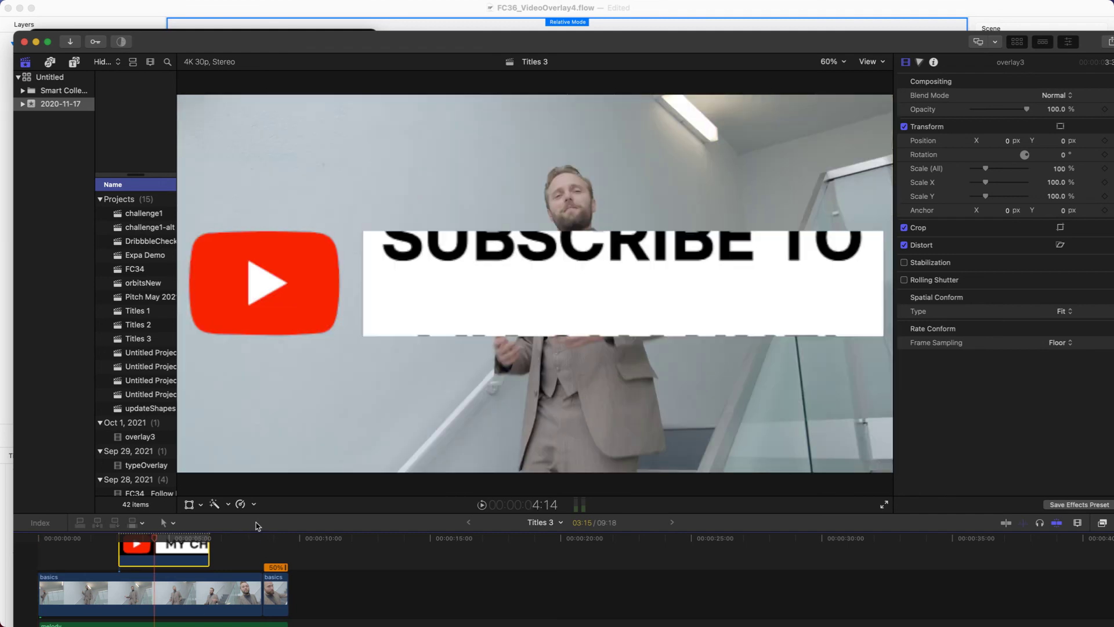
{"action": "left_click", "coordinate": [624, 271]}
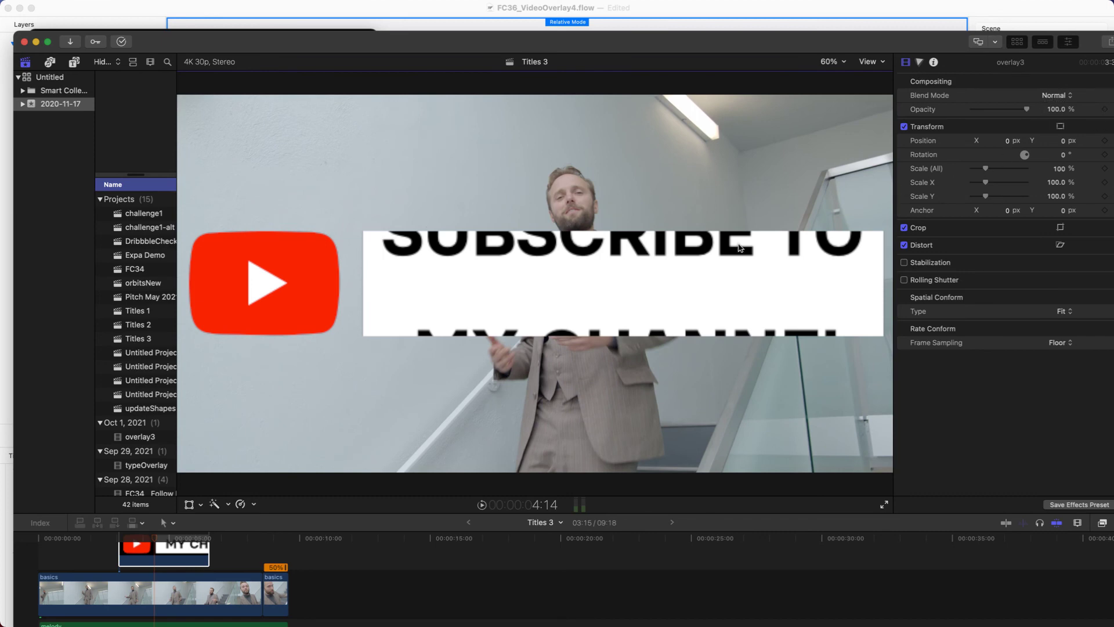
Transform the overlay3 clip to about 28% scale and position it in the lower-left corner of the video frame
{"action": "left_click", "coordinate": [186, 557]}
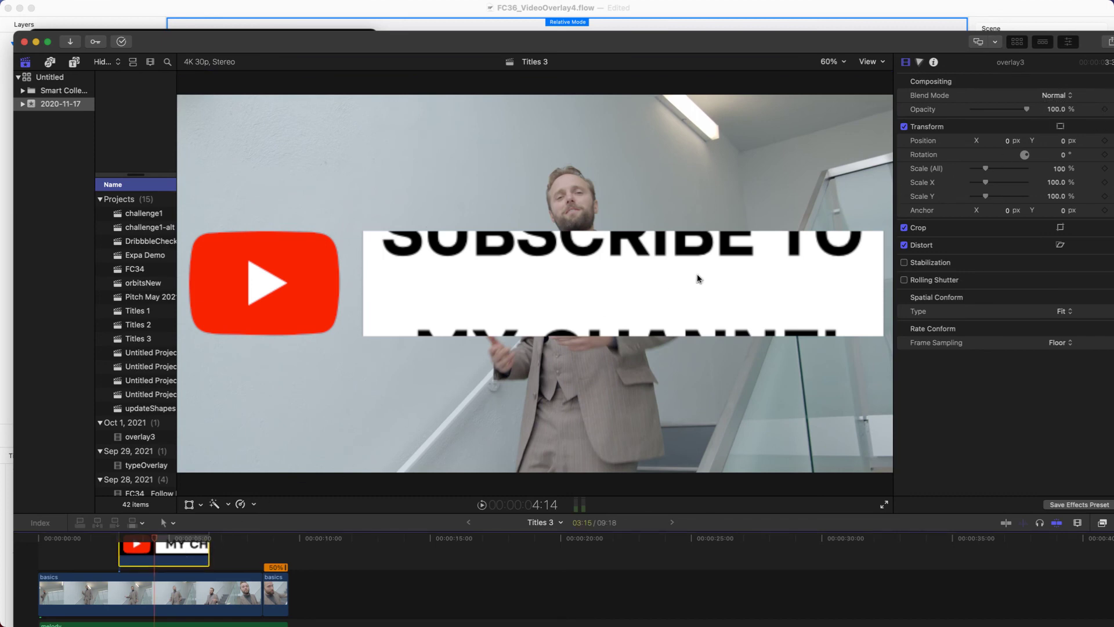
{"action": "left_click", "coordinate": [1061, 127]}
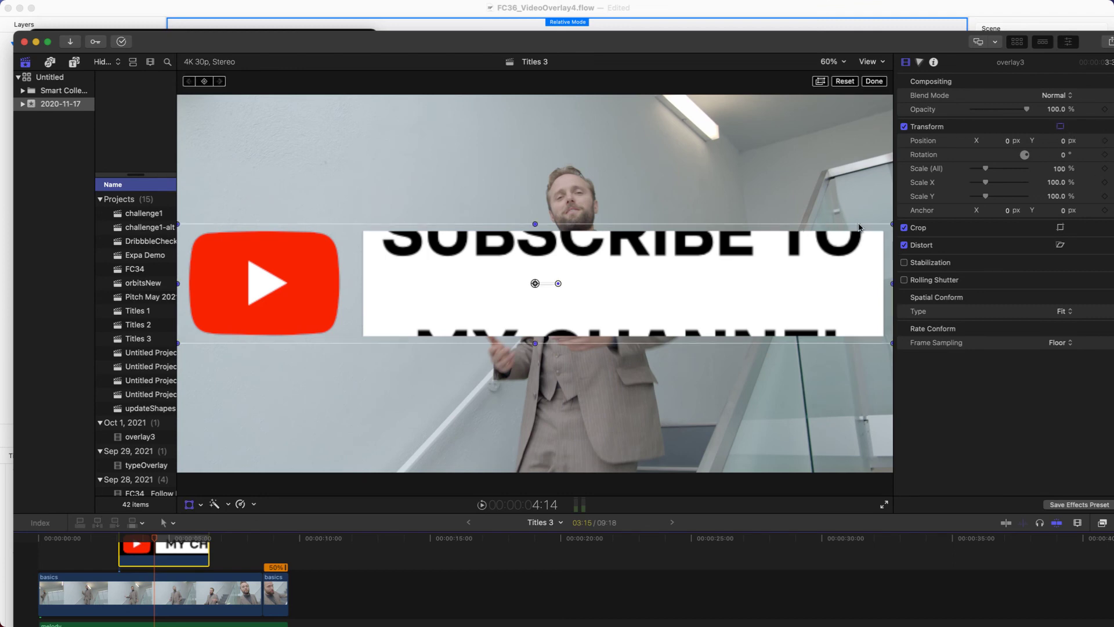
{"action": "left_click_drag", "start_coordinate": [891, 223], "coordinate": [701, 255]}
{"action": "key", "text": "super+z"}
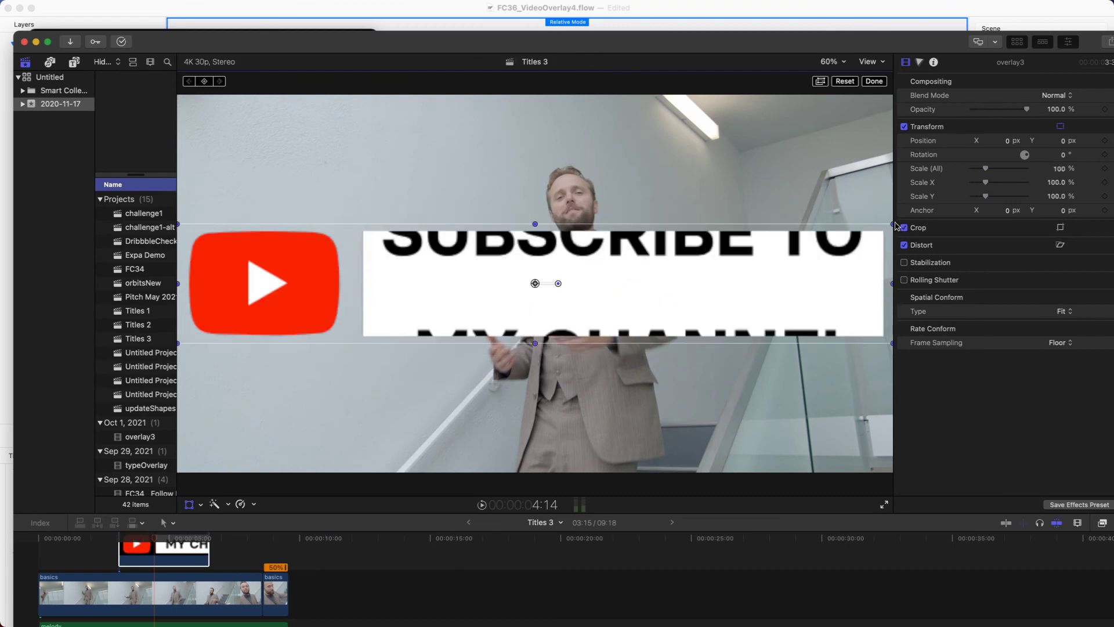
{"action": "left_click_drag", "start_coordinate": [892, 225], "coordinate": [345, 436]}
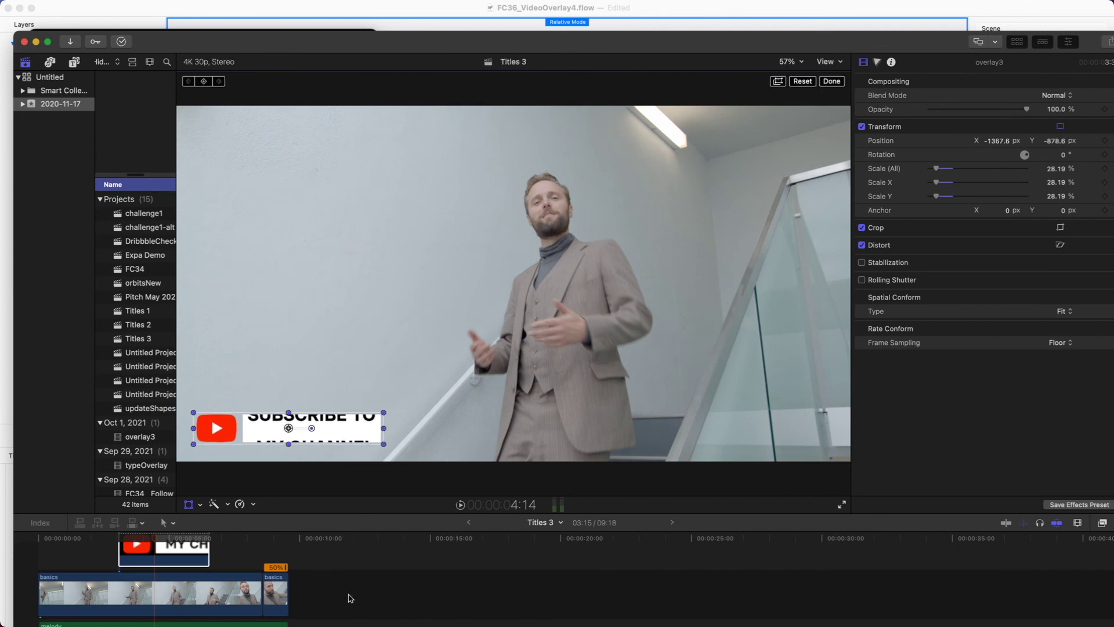
Play the Titles 3 project from its beginning to review the overlay on the footage
{"action": "left_click", "coordinate": [350, 598]}
{"action": "left_click_drag", "start_coordinate": [157, 539], "coordinate": [8, 533]}
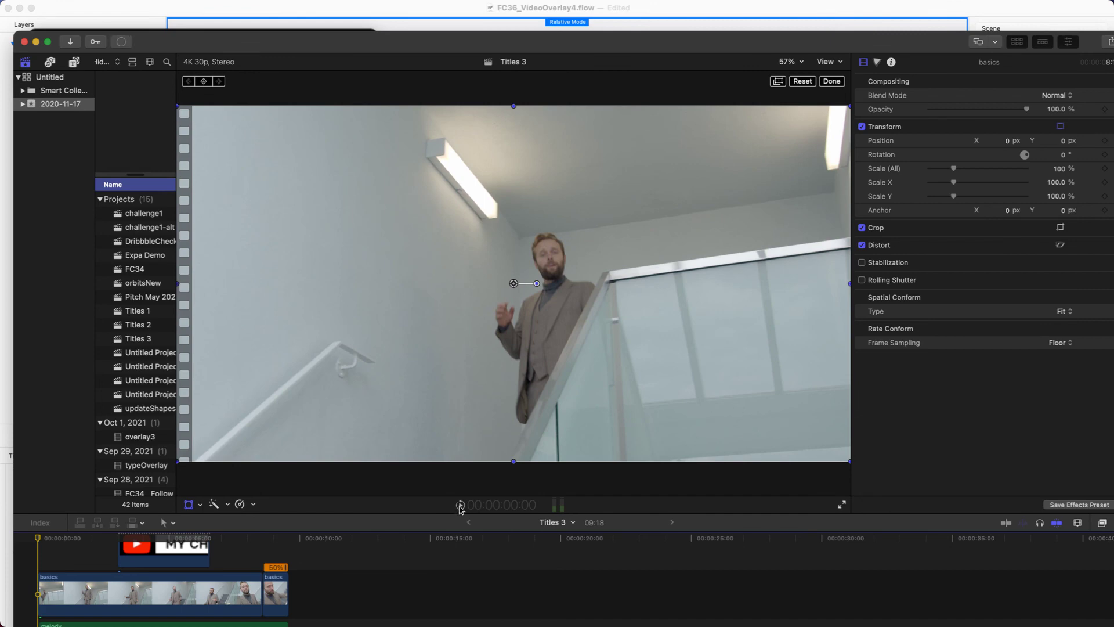
{"action": "left_click", "coordinate": [460, 504]}
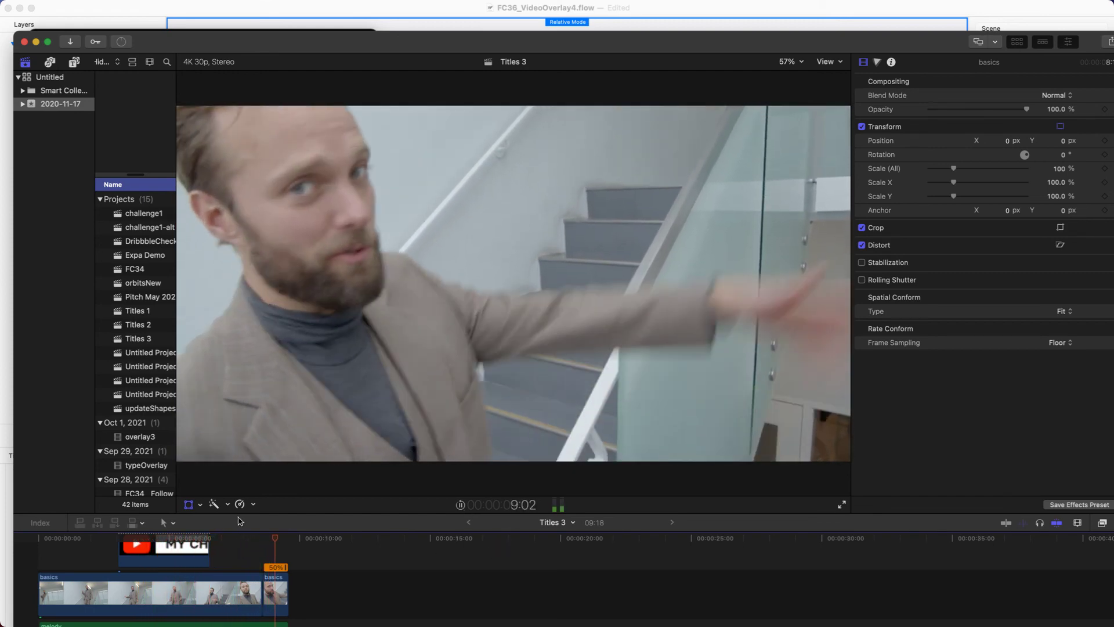
Remove the overlay3 clip from the Titles 3 timeline and delete it from the 2020-11-17 event
{"action": "left_click", "coordinate": [177, 556]}
{"action": "key", "text": "Home"}
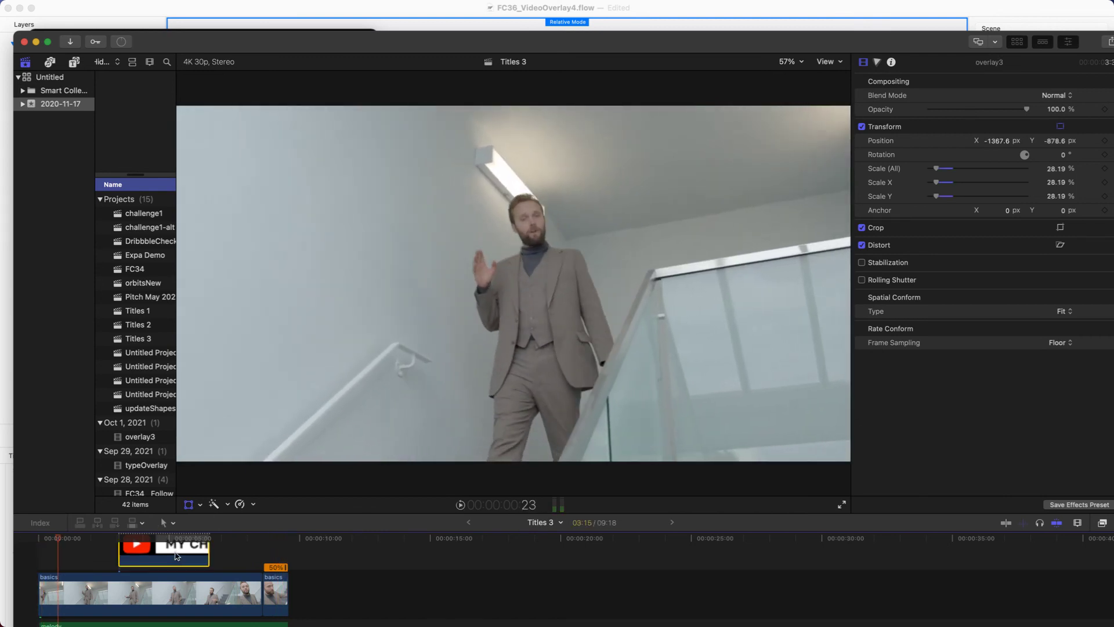
{"action": "key", "text": "Delete"}
{"action": "left_click", "coordinate": [146, 439]}
{"action": "left_click", "coordinate": [147, 439]}
{"action": "key", "text": "Delete"}
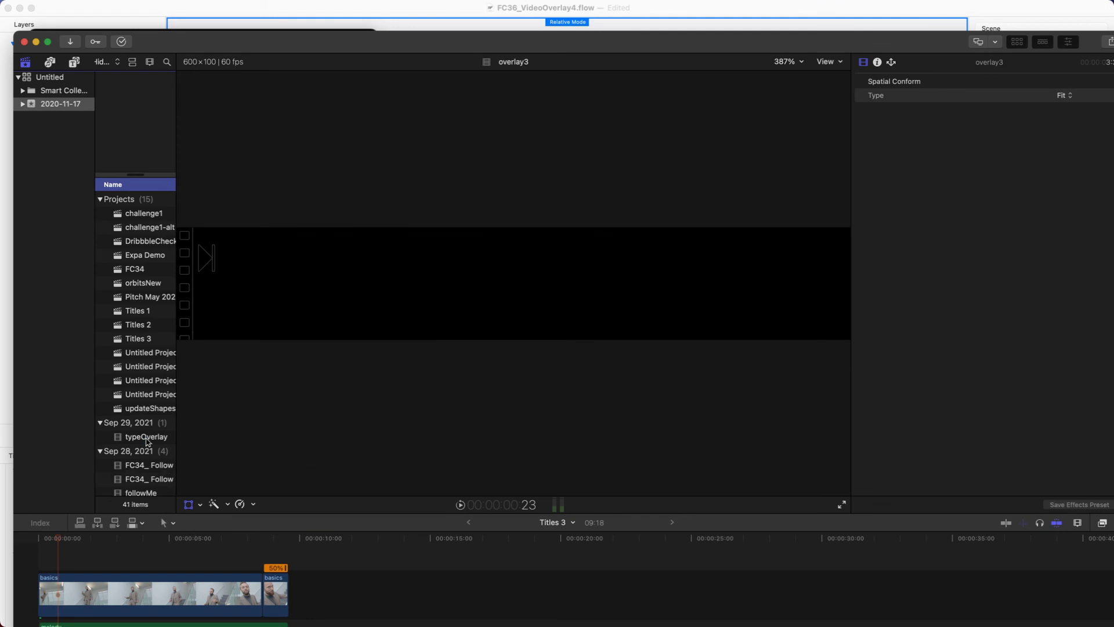
Switch to Flow, export the animation at 4× scale over the existing overlay3.mov on the Desktop, and close the movie preview
{"action": "key", "text": "super+Tab"}
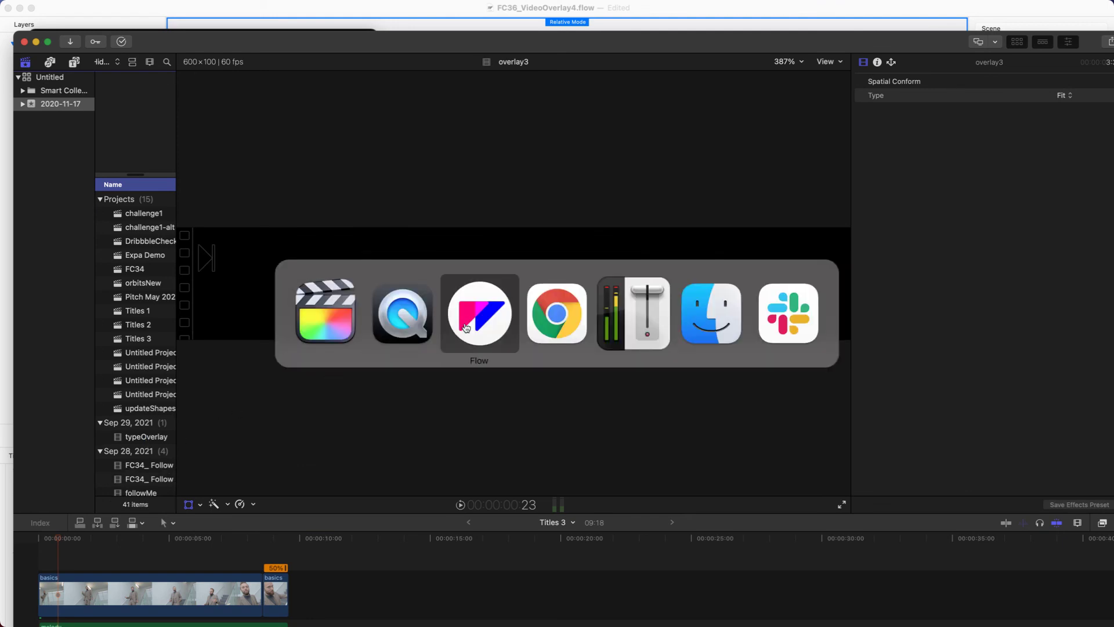
{"action": "left_click", "coordinate": [480, 313]}
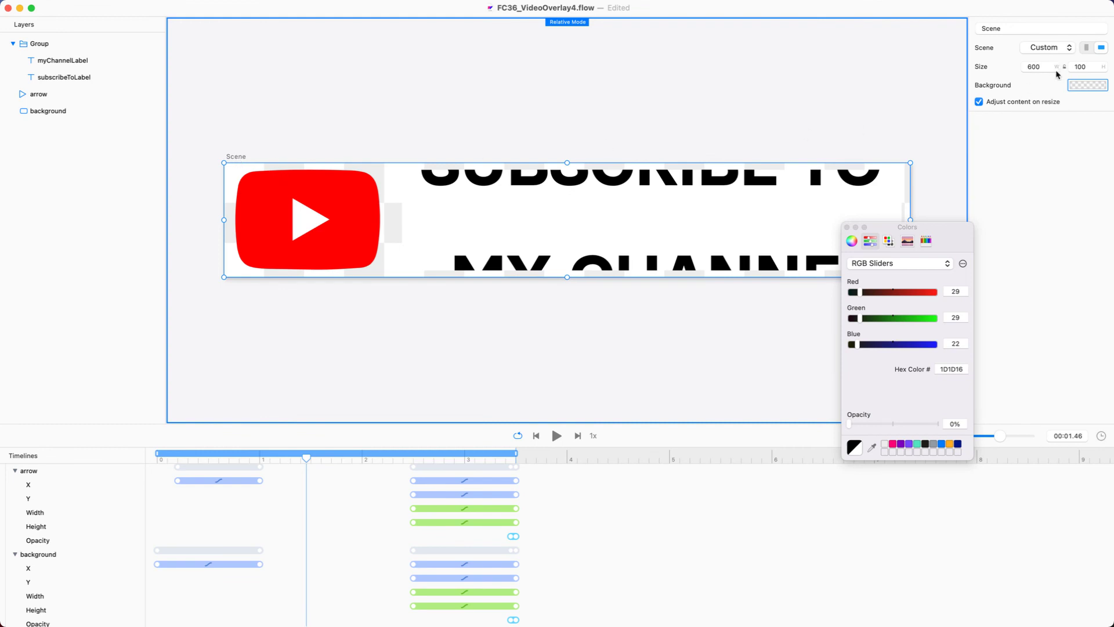
{"action": "key", "text": "super+e"}
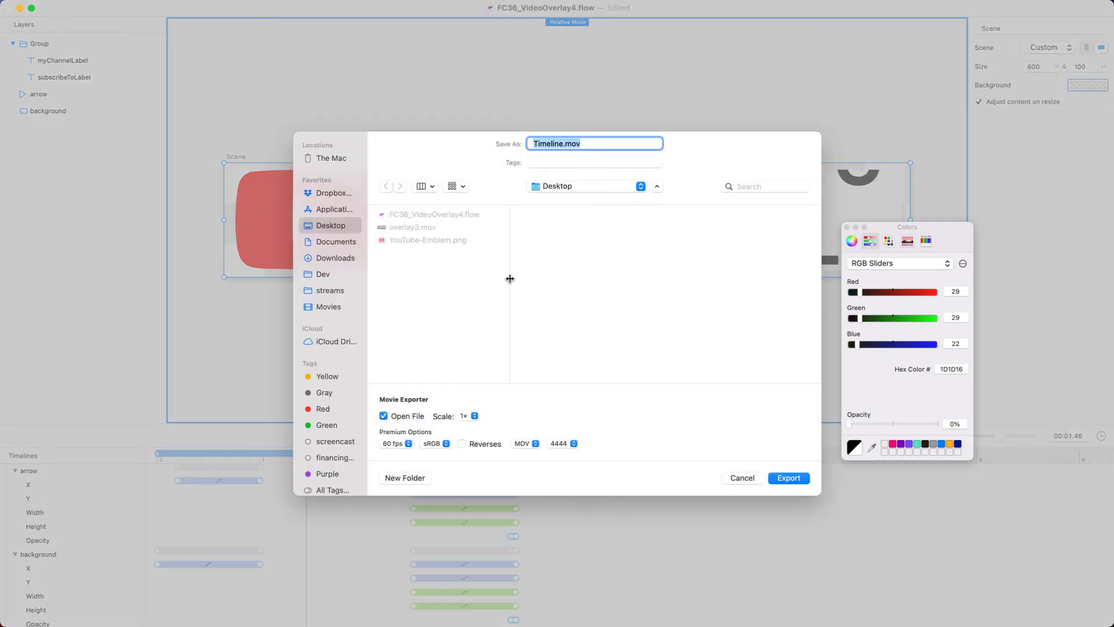
{"action": "left_click", "coordinate": [473, 416]}
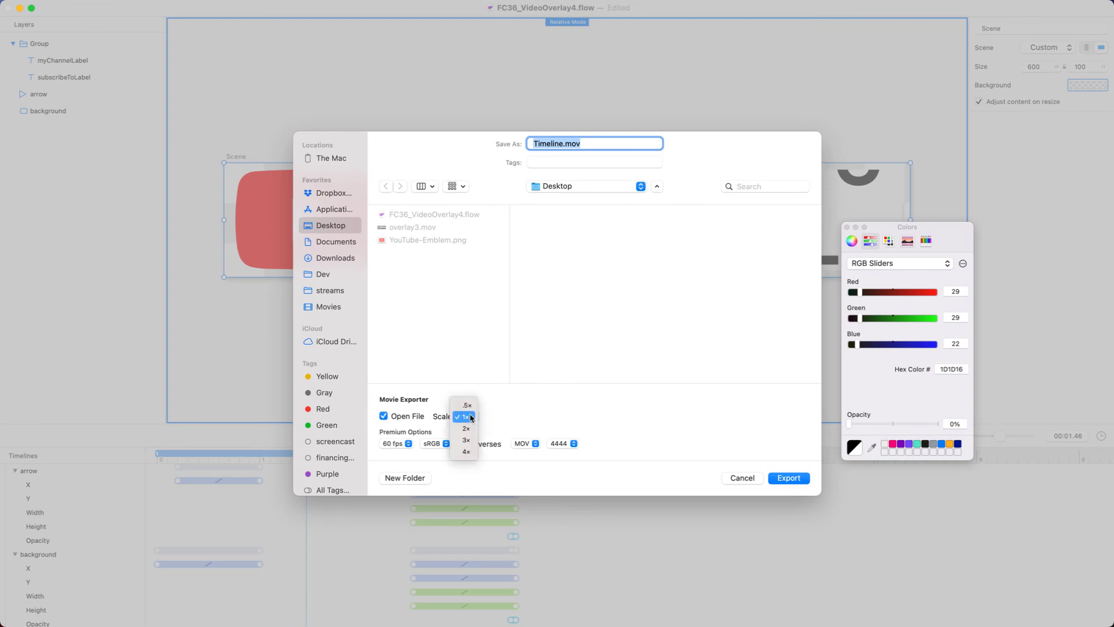
{"action": "left_click", "coordinate": [467, 452]}
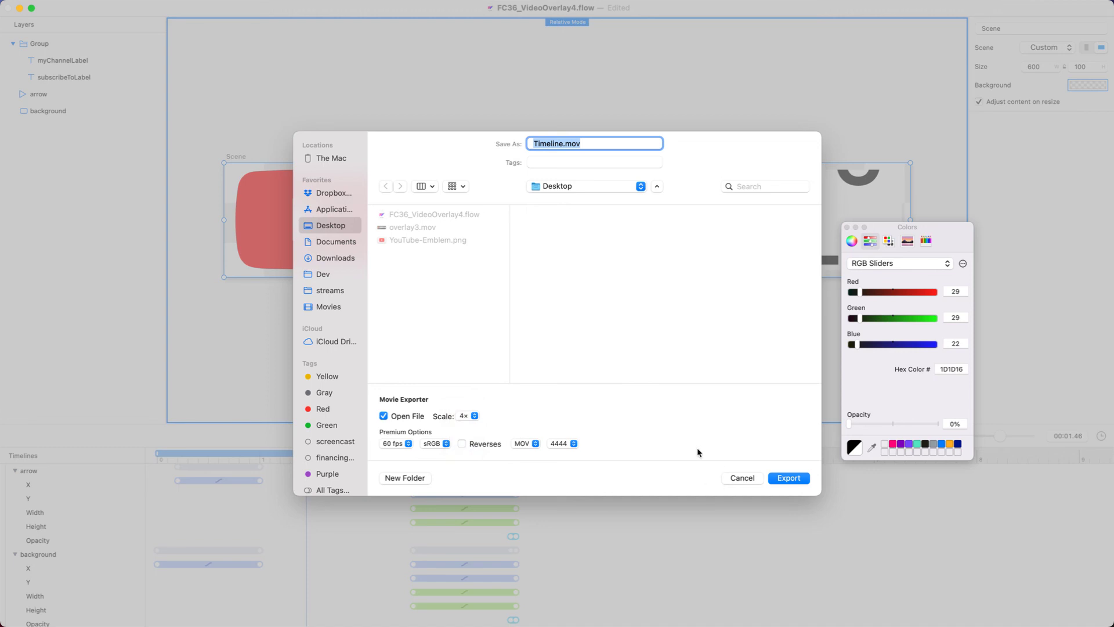
{"action": "left_click", "coordinate": [412, 229]}
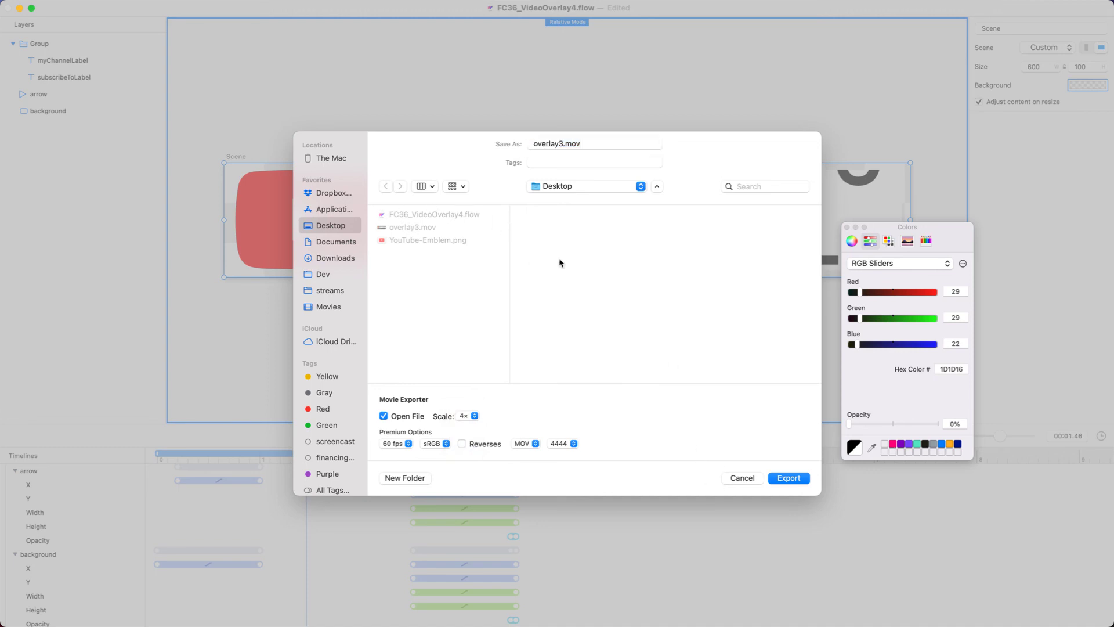
{"action": "left_click", "coordinate": [789, 478]}
{"action": "left_click", "coordinate": [597, 366]}
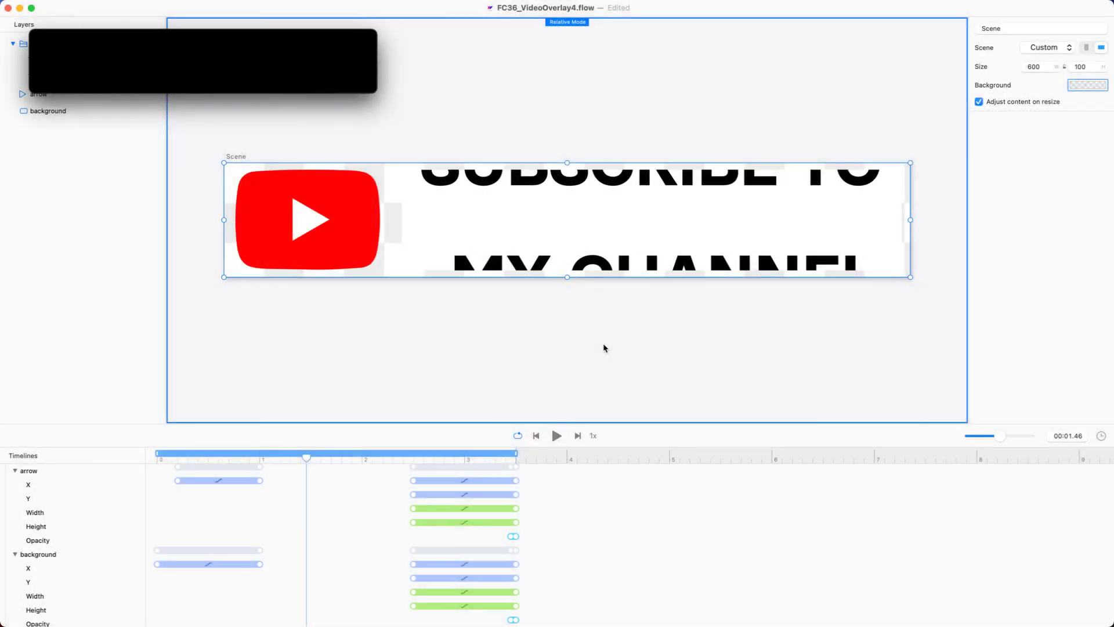
{"action": "left_click", "coordinate": [36, 37]}
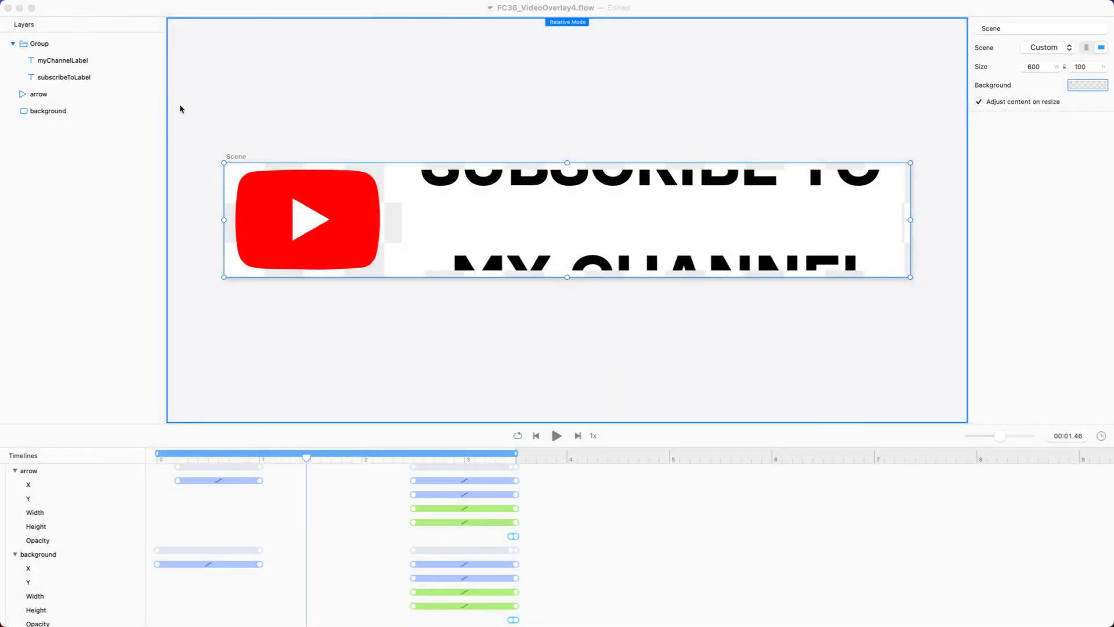
Switch back to Final Cut Pro and import the re-exported overlay3.mov from the Desktop into the 2020-11-17 event
{"action": "key", "text": "super+Tab"}
{"action": "key", "text": "super+Tab"}
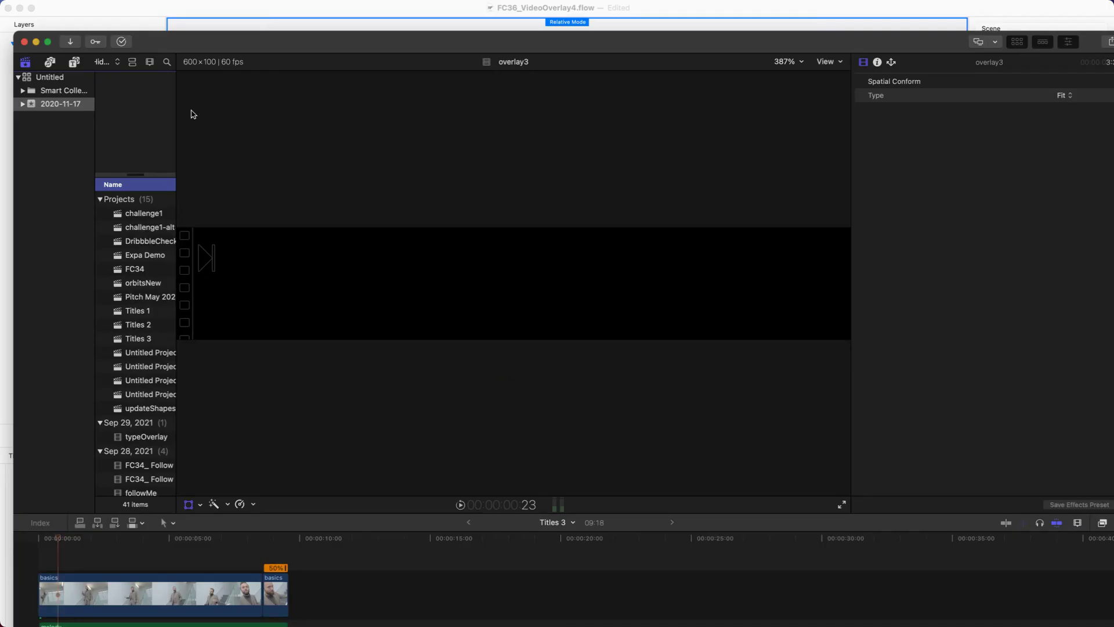
{"action": "key", "text": "super+i"}
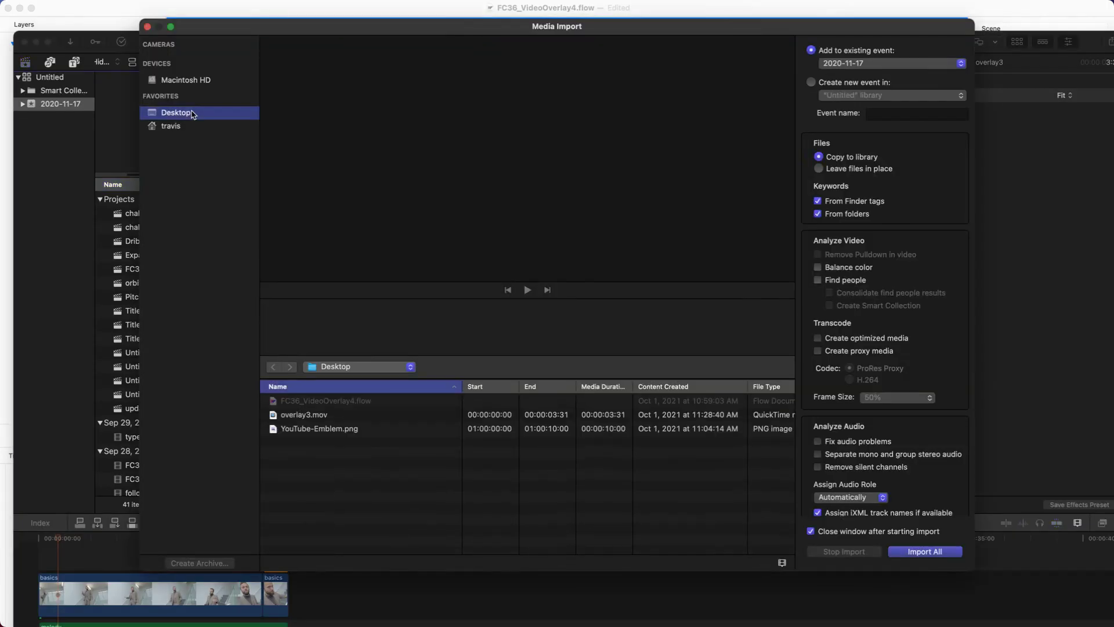
{"action": "left_click", "coordinate": [334, 418]}
{"action": "key", "text": "Return"}
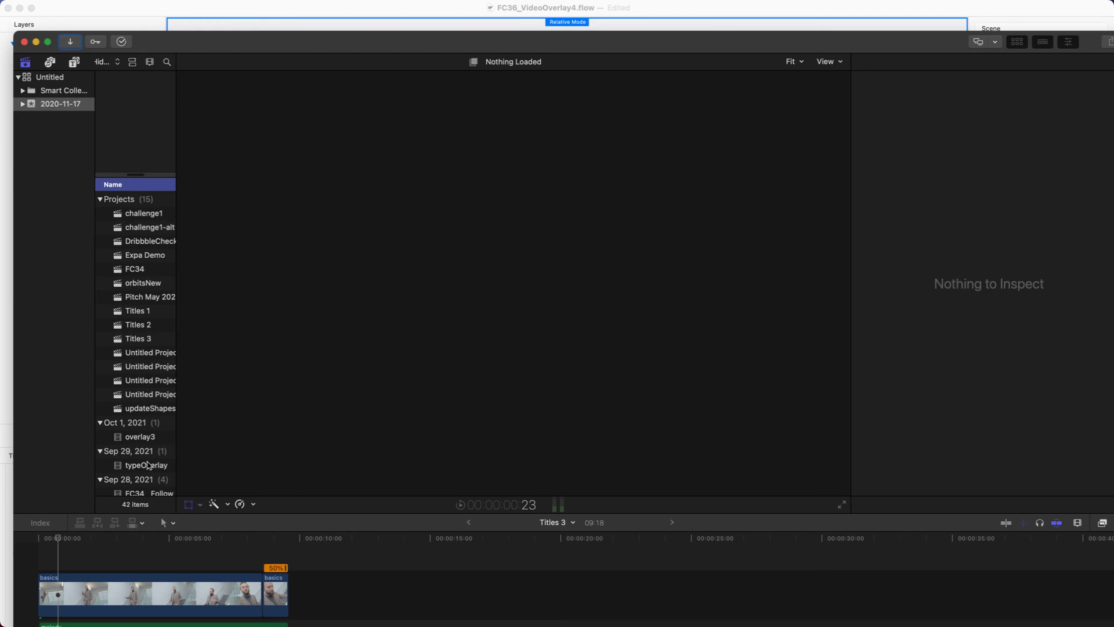
Place overlay3 above the basics clip at about 2.5 seconds and transform it to about 32% scale in the video frame's lower-left corner
{"action": "left_click_drag", "start_coordinate": [145, 441], "coordinate": [122, 549]}
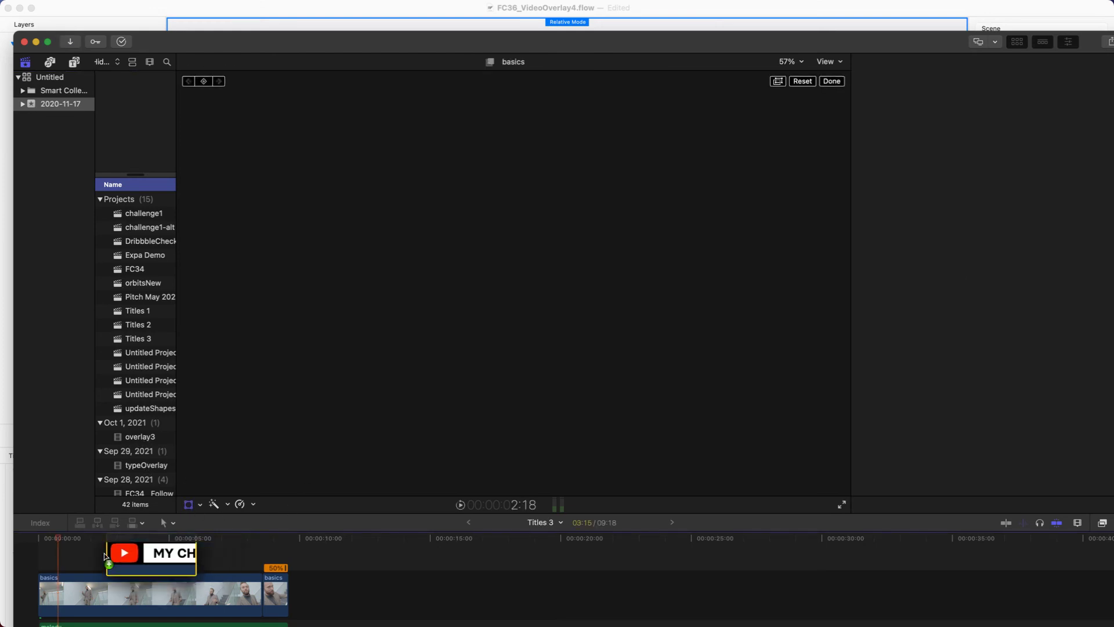
{"action": "left_click", "coordinate": [122, 539]}
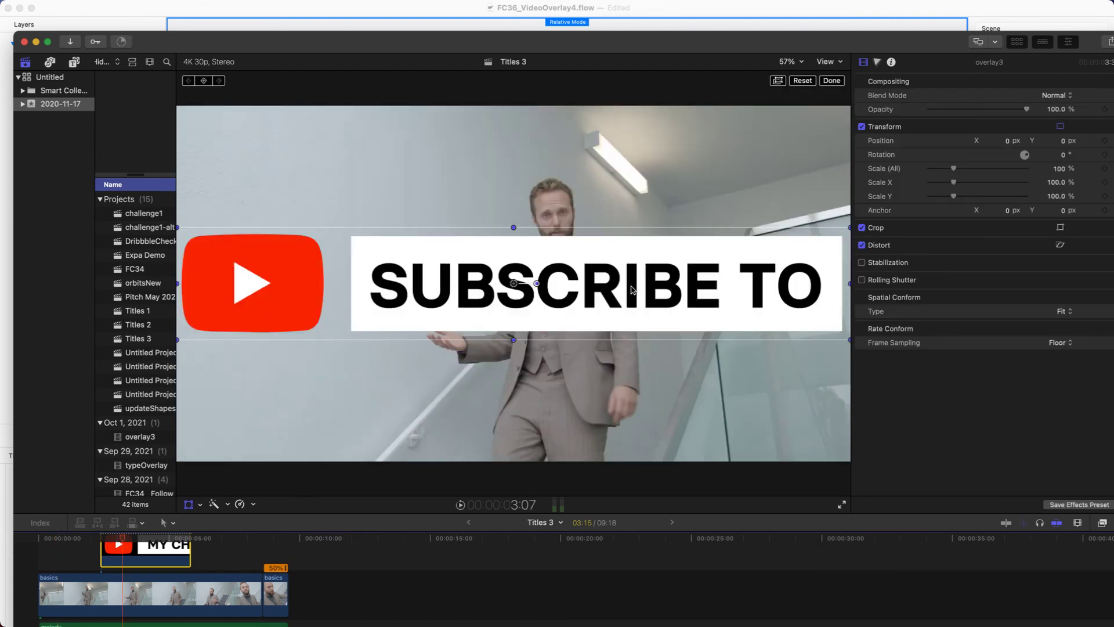
{"action": "left_click_drag", "start_coordinate": [653, 275], "coordinate": [600, 352]}
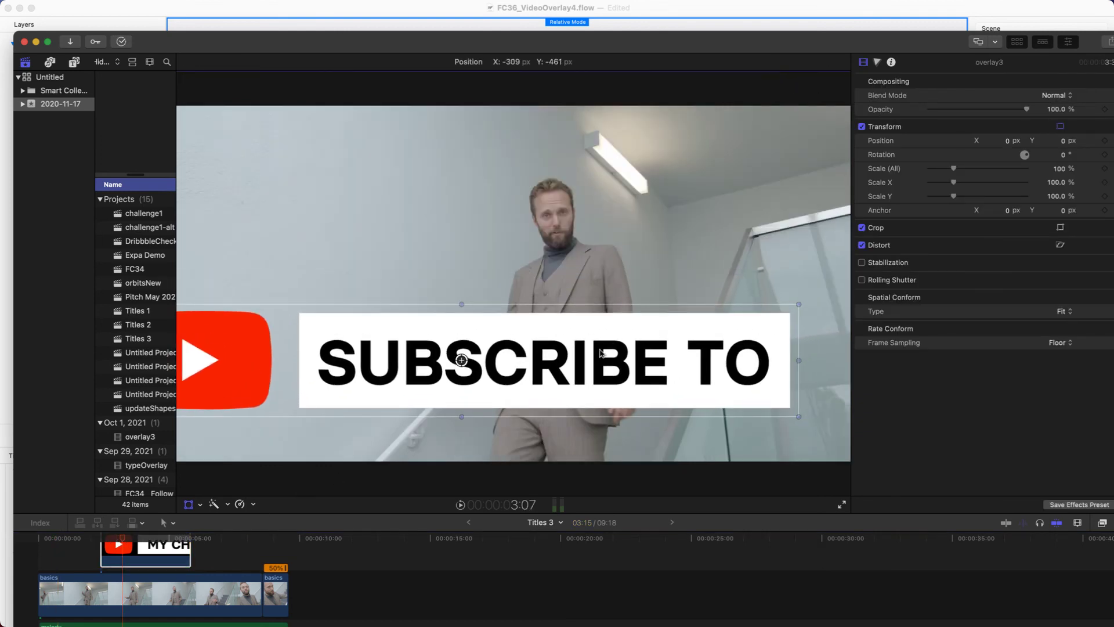
{"action": "key", "text": "shift+t"}
{"action": "left_click_drag", "start_coordinate": [777, 331], "coordinate": [342, 422]}
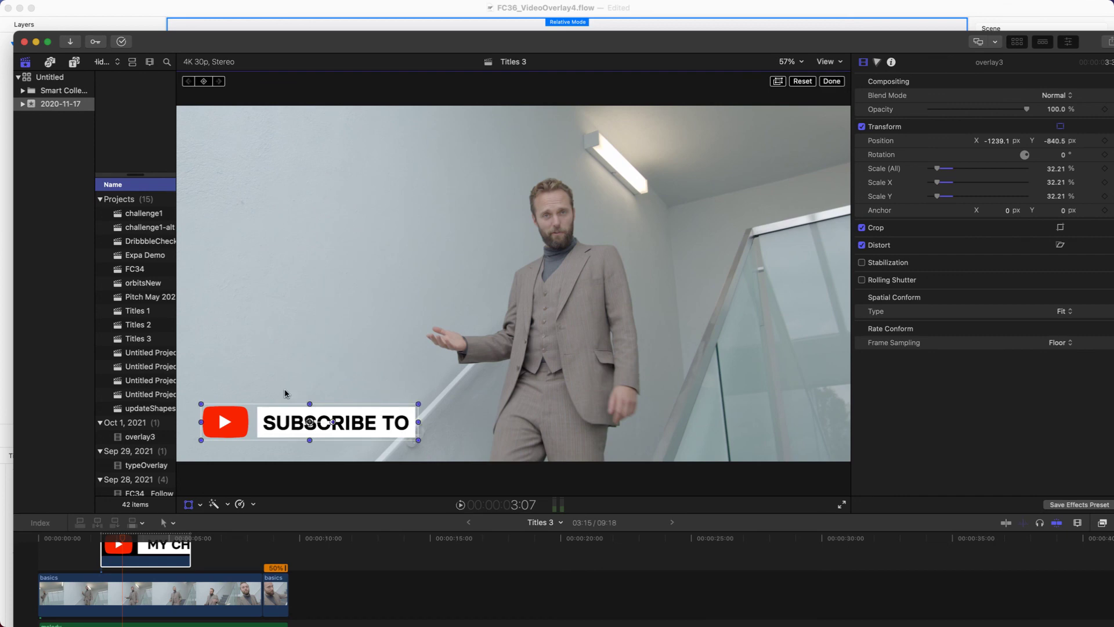
Enlarge the viewer and play the Titles 3 project from its beginning to check the sharpness of the re-exported overlay
{"action": "left_click_drag", "start_coordinate": [122, 540], "coordinate": [14, 540]}
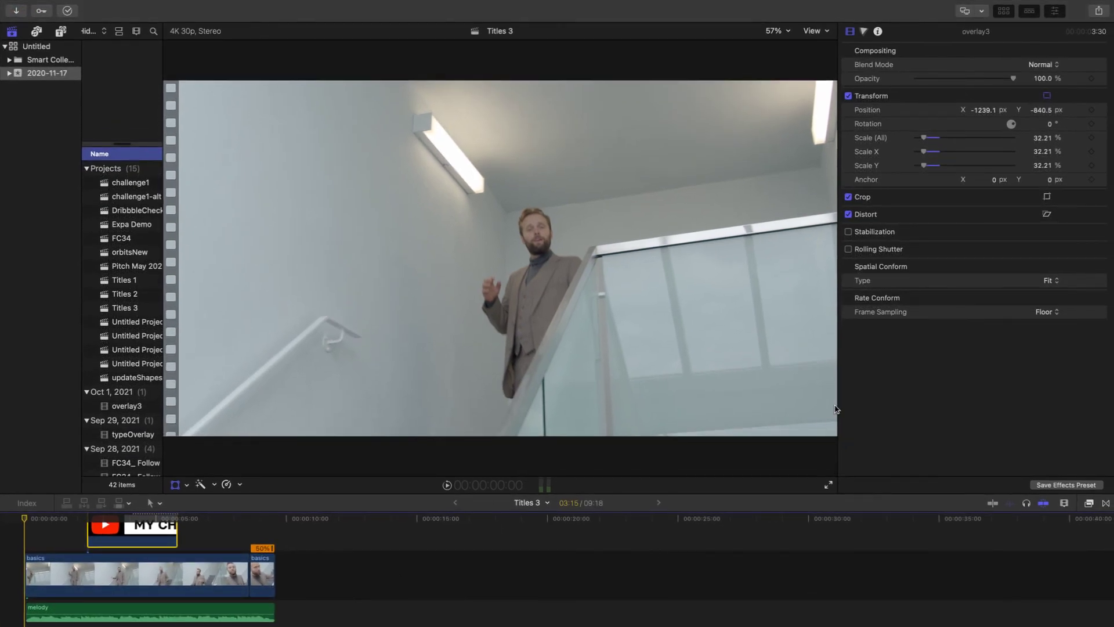
{"action": "left_click_drag", "start_coordinate": [842, 406], "coordinate": [1041, 405]}
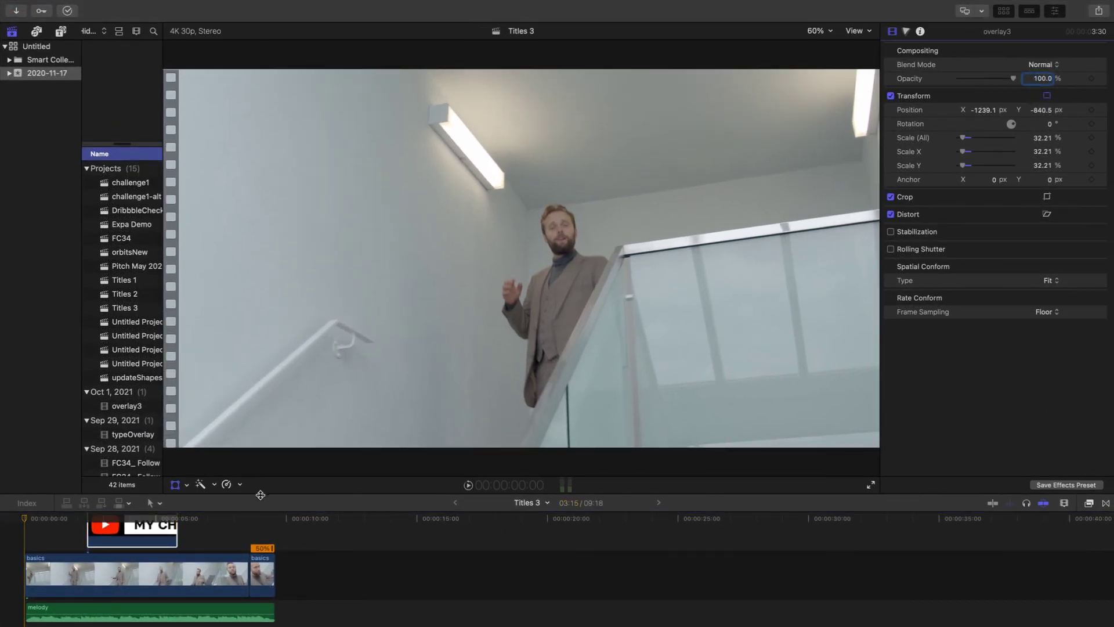
{"action": "left_click_drag", "start_coordinate": [261, 494], "coordinate": [262, 533]}
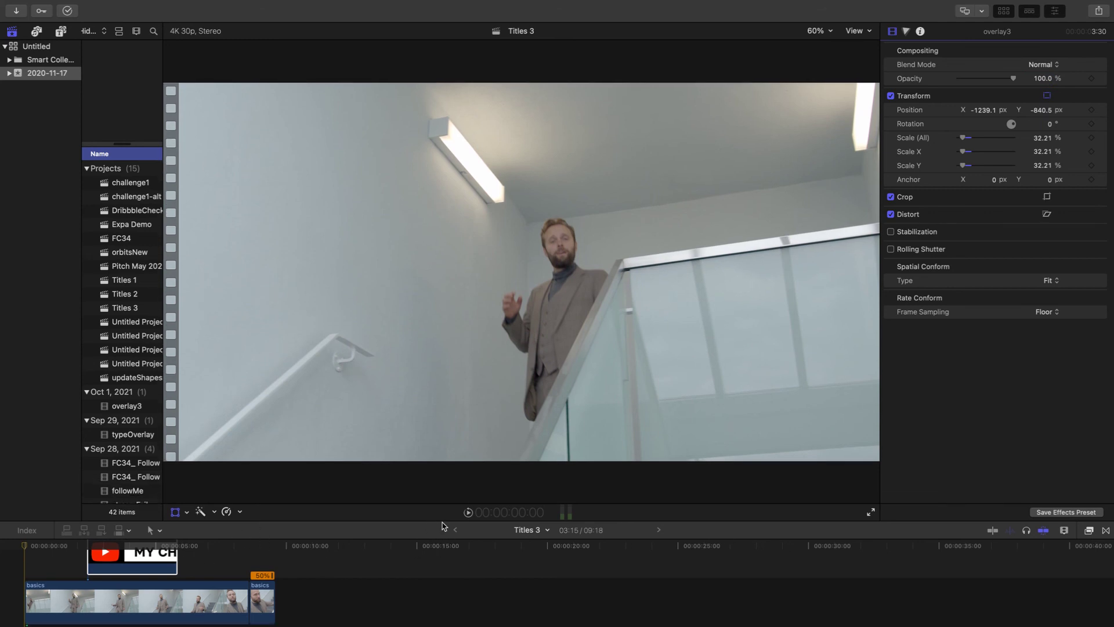
{"action": "left_click", "coordinate": [469, 513]}
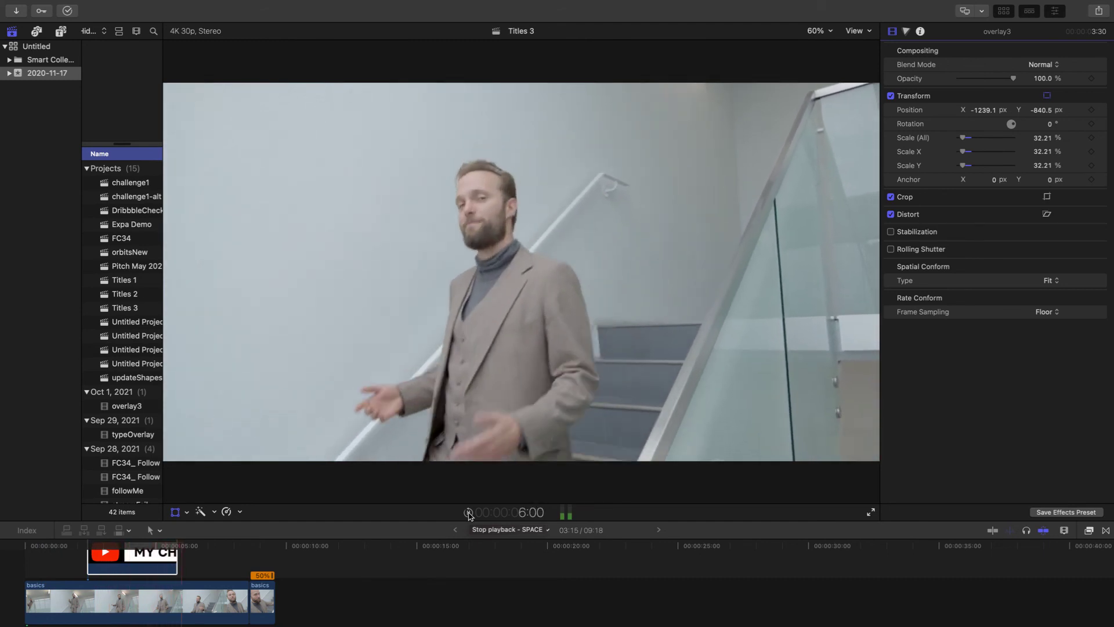
{"action": "left_click", "coordinate": [469, 514]}
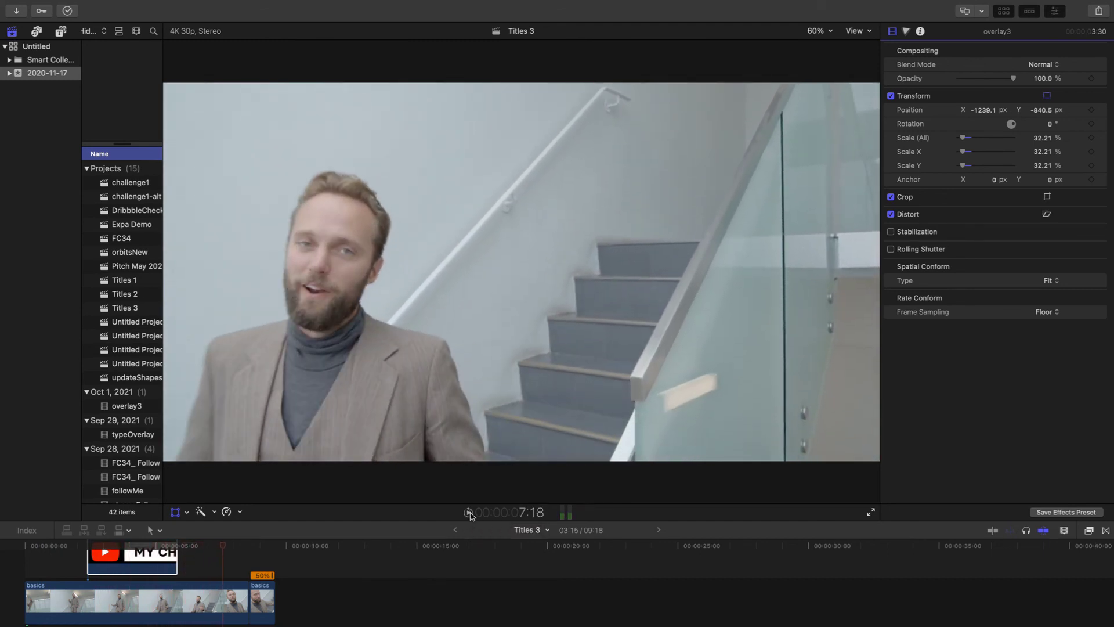